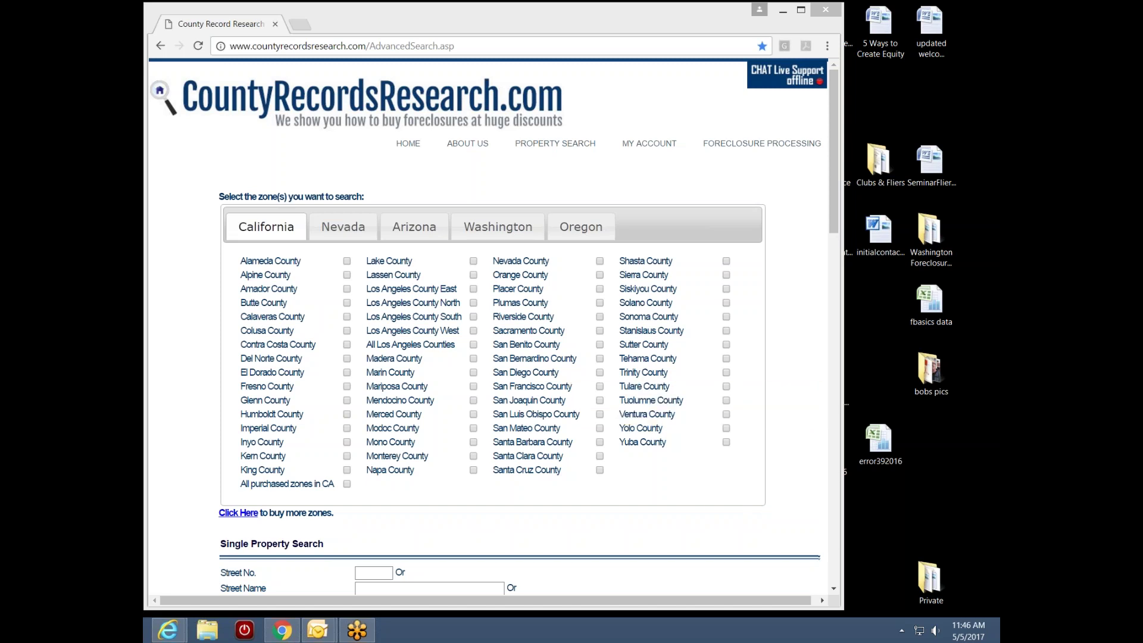
# - Select the Los Angeles County South zone for the search and view the cities it covers
pyautogui.click(475, 318)
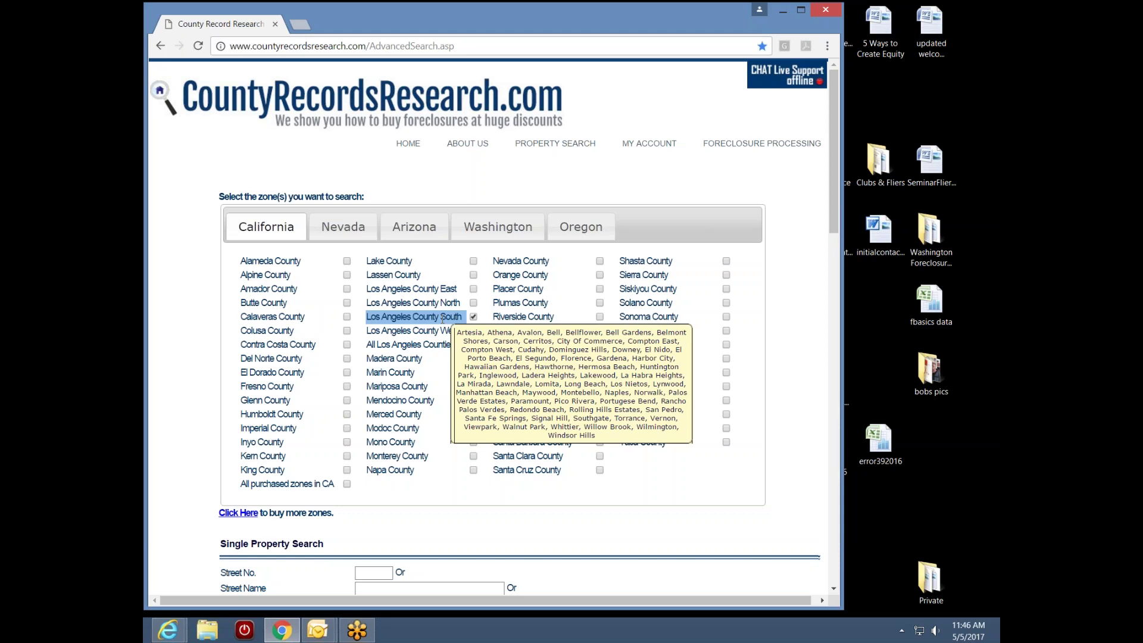
pyautogui.moveTo(445, 348)
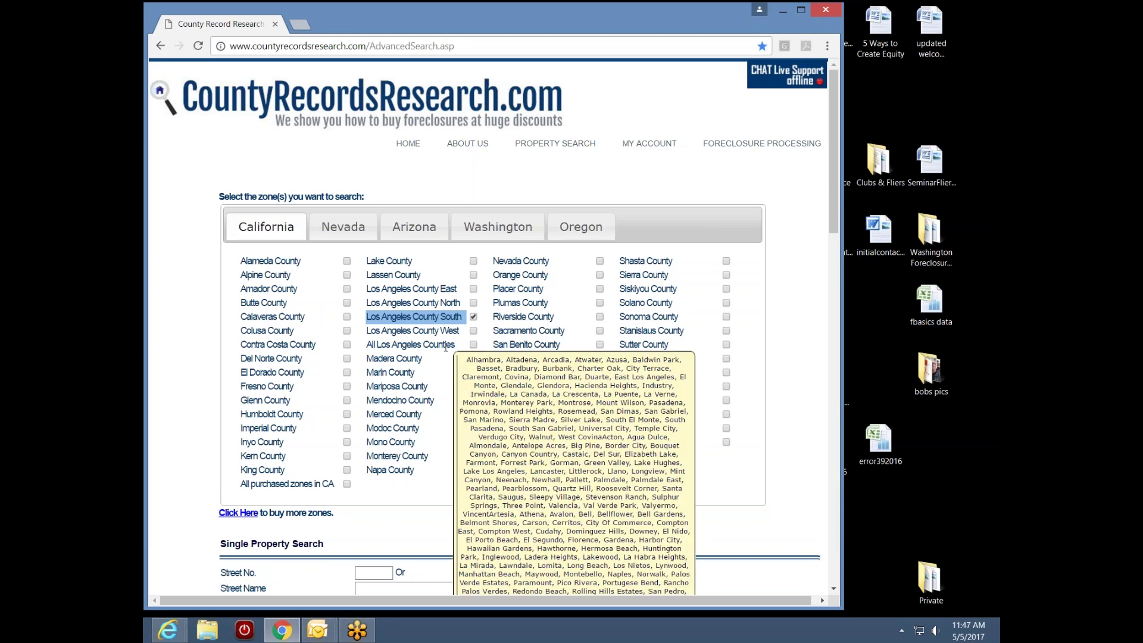
pyautogui.moveTo(456, 322)
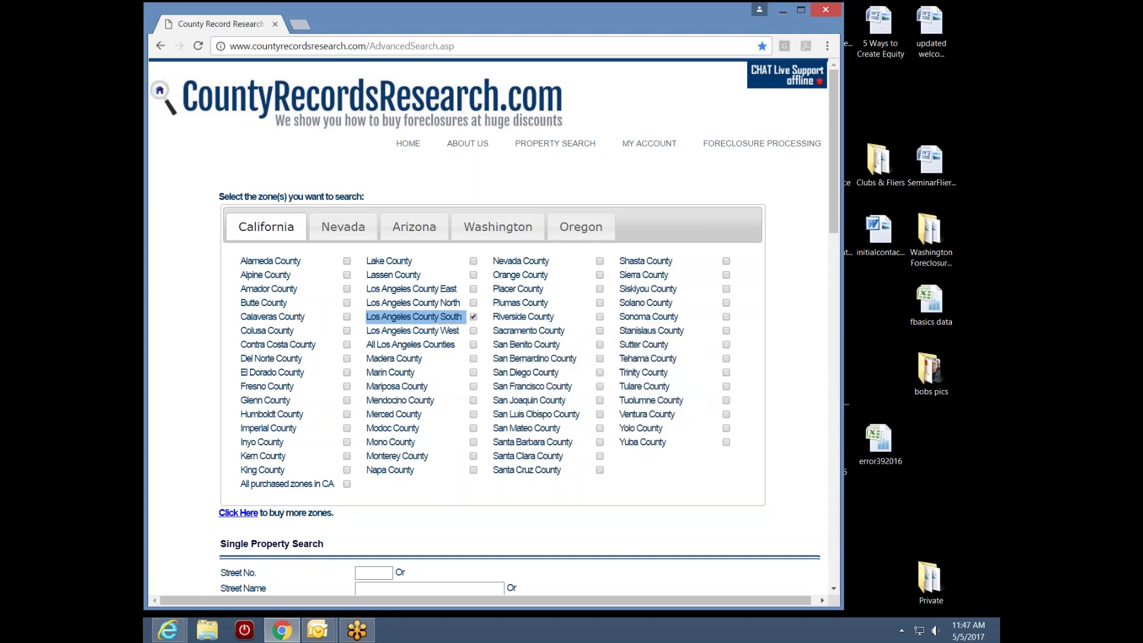
# - Clear the parcel number from the Single Property Search section
pyautogui.scroll(-1, 832, 222)
pyautogui.scroll(-5, 826, 247)
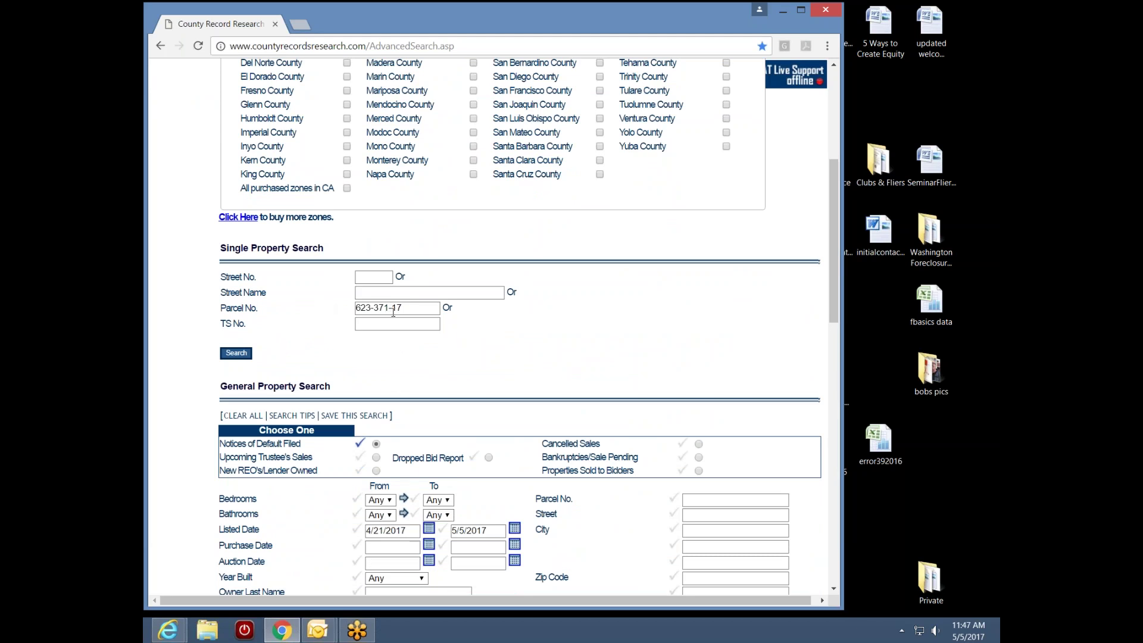
pyautogui.moveTo(408, 307); pyautogui.dragTo(355, 307)
pyautogui.press('BackSpace')
# - Set the property use to Apartment in the General Property Search
pyautogui.moveTo(834, 224); pyautogui.dragTo(817, 275)
pyautogui.scroll(-2, 817, 275)
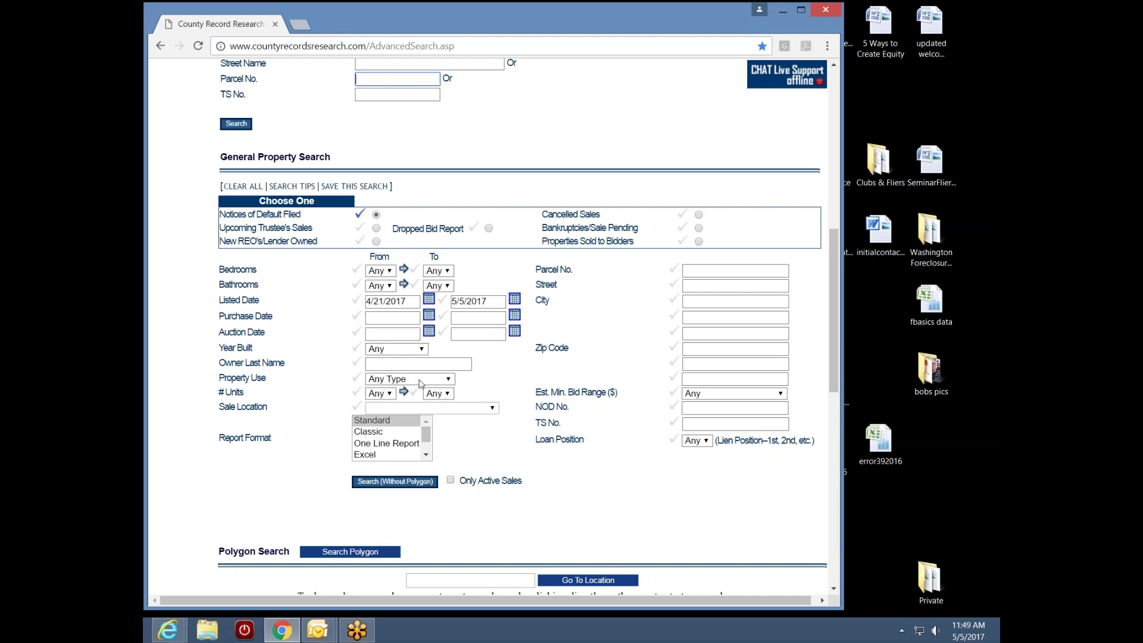
pyautogui.click(449, 381)
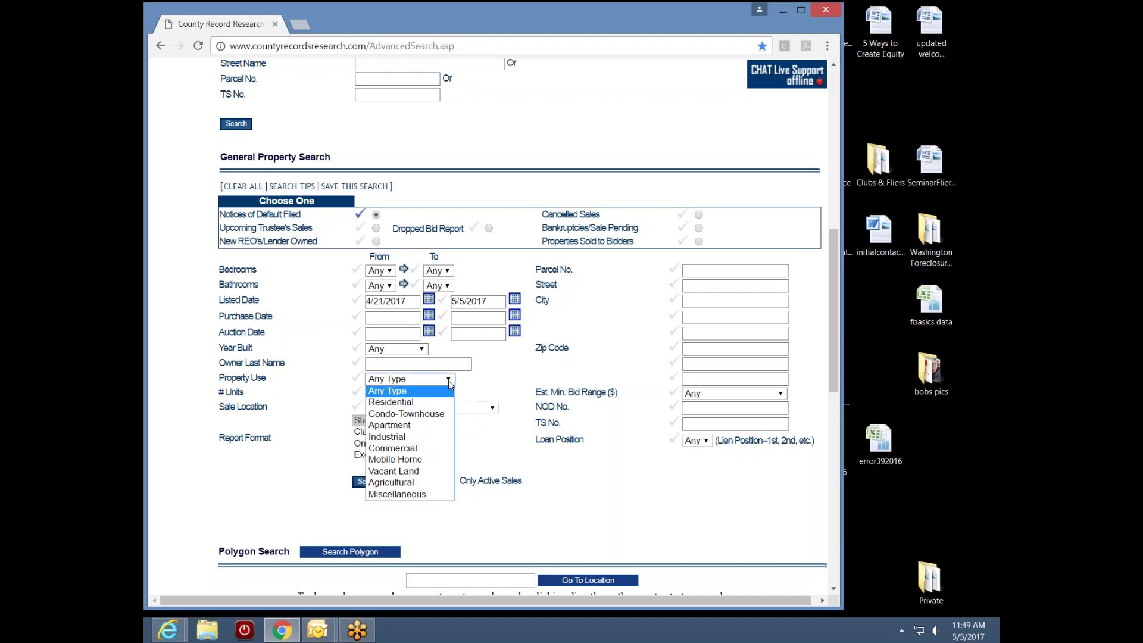
pyautogui.click(440, 425)
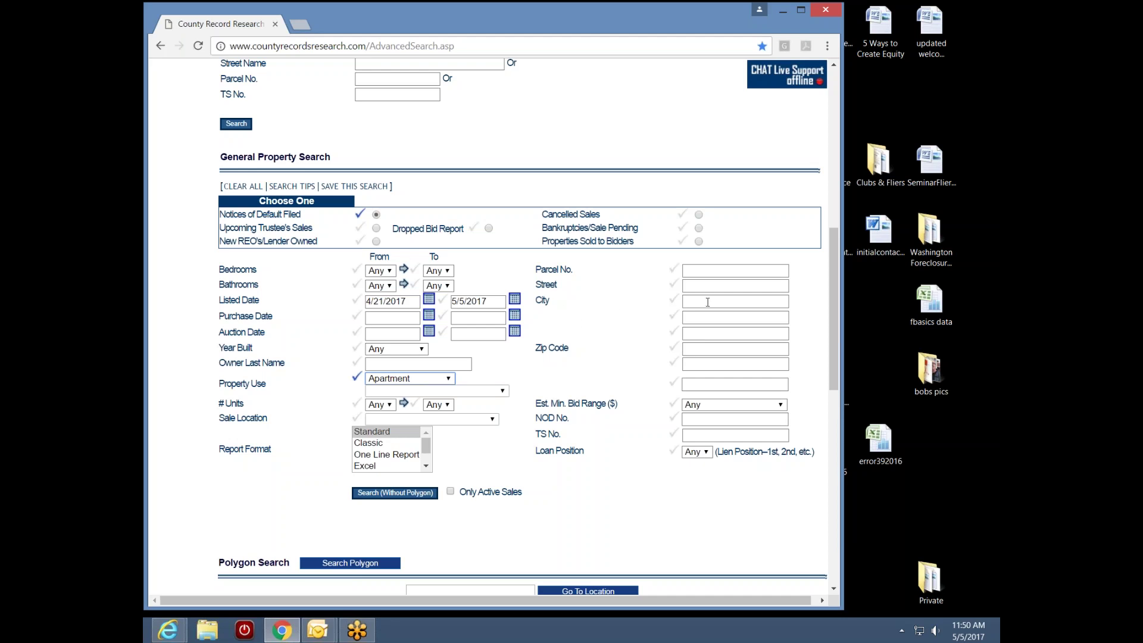
pyautogui.click(697, 333)
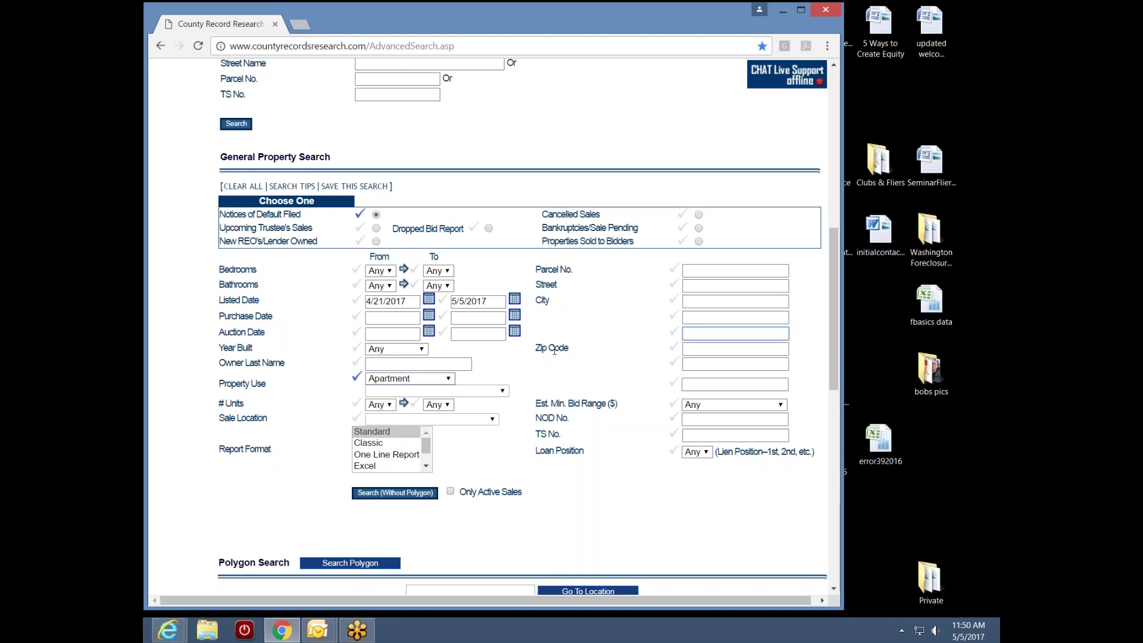
pyautogui.press('Tab')
pyautogui.press('Tab')
pyautogui.press('Tab')
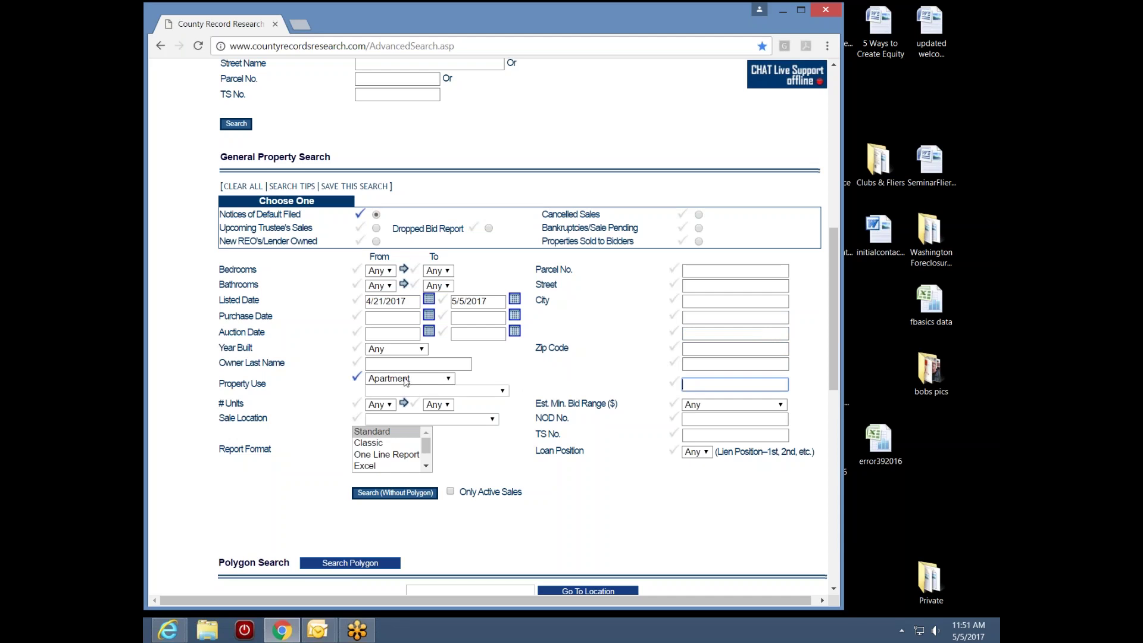
pyautogui.moveTo(834, 317); pyautogui.dragTo(854, 200)
pyautogui.moveTo(456, 164)
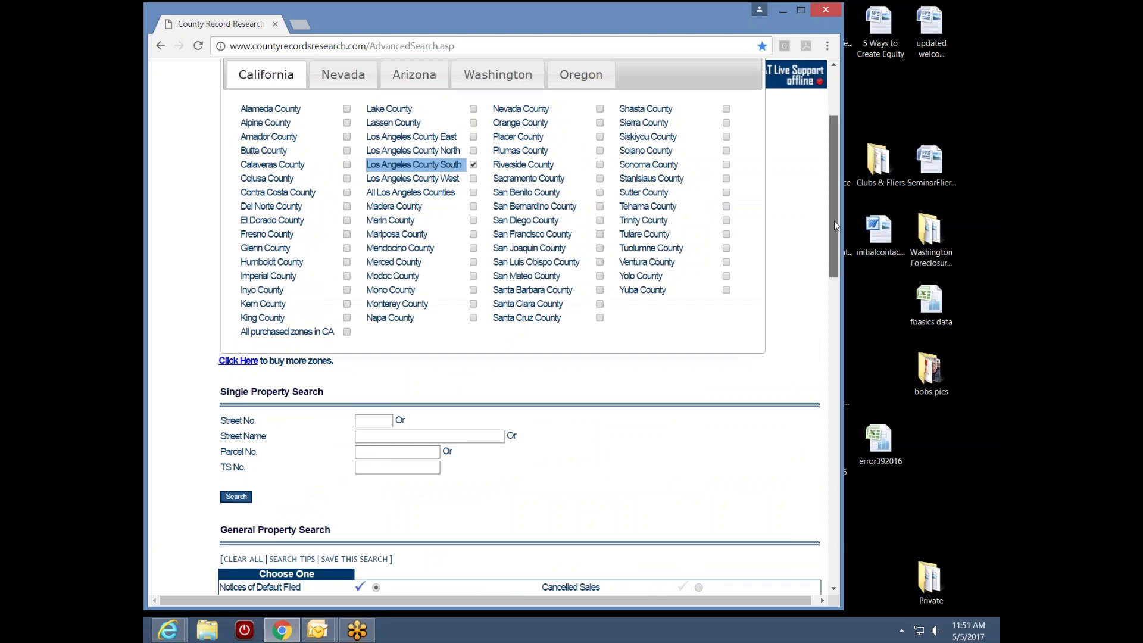
# - Set the start of the listed date range to 04/05/2017 from the calendar
pyautogui.moveTo(834, 220); pyautogui.dragTo(808, 288)
pyautogui.scroll(-5, 808, 288)
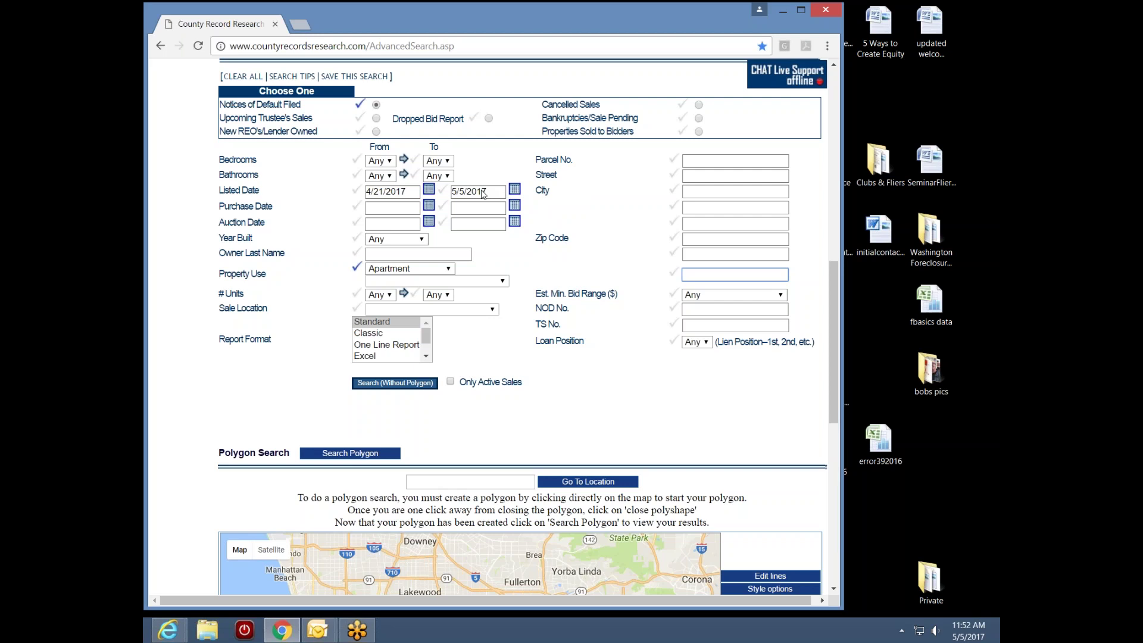
pyautogui.click(429, 190)
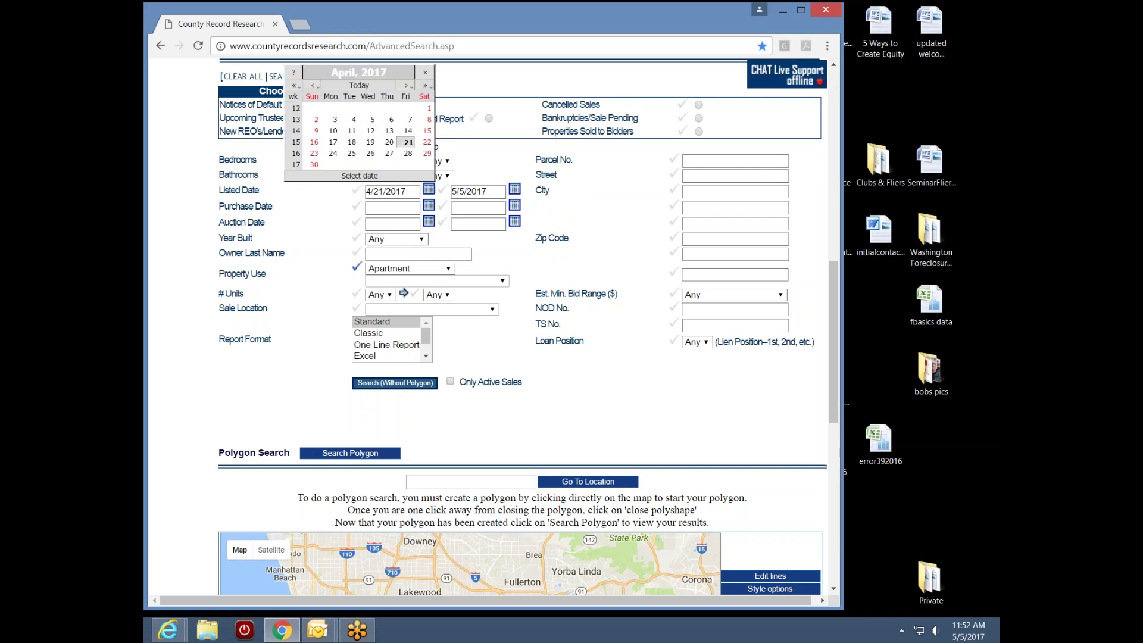
pyautogui.click(373, 121)
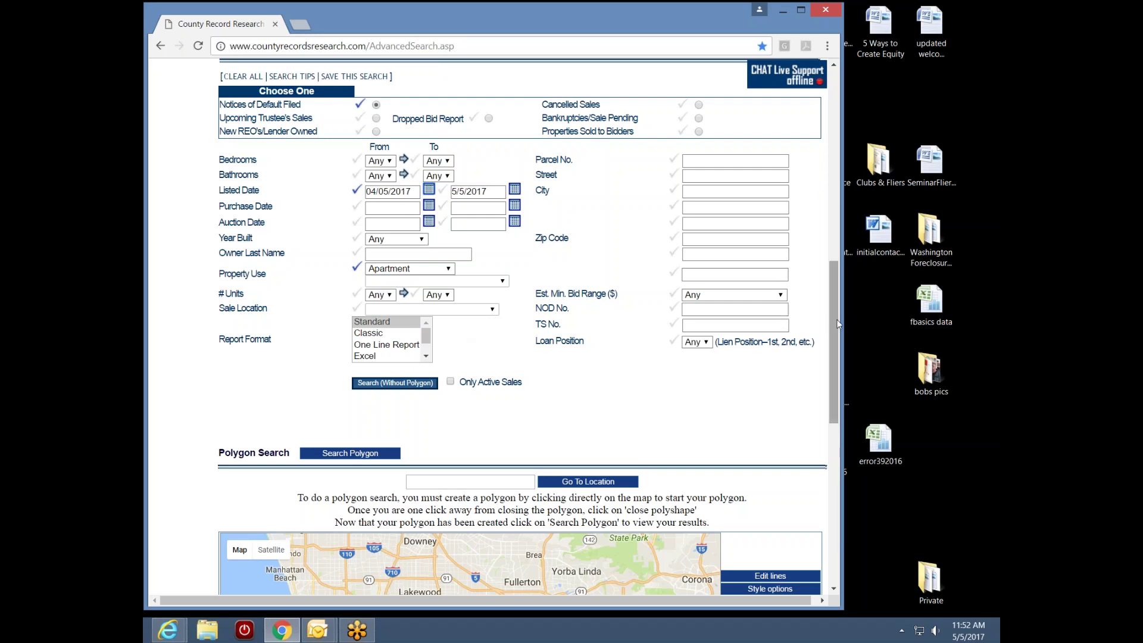
# - Draw and close a four-point search polygon around Long Beach on the map, and clear it again
pyautogui.moveTo(837, 320); pyautogui.dragTo(833, 345)
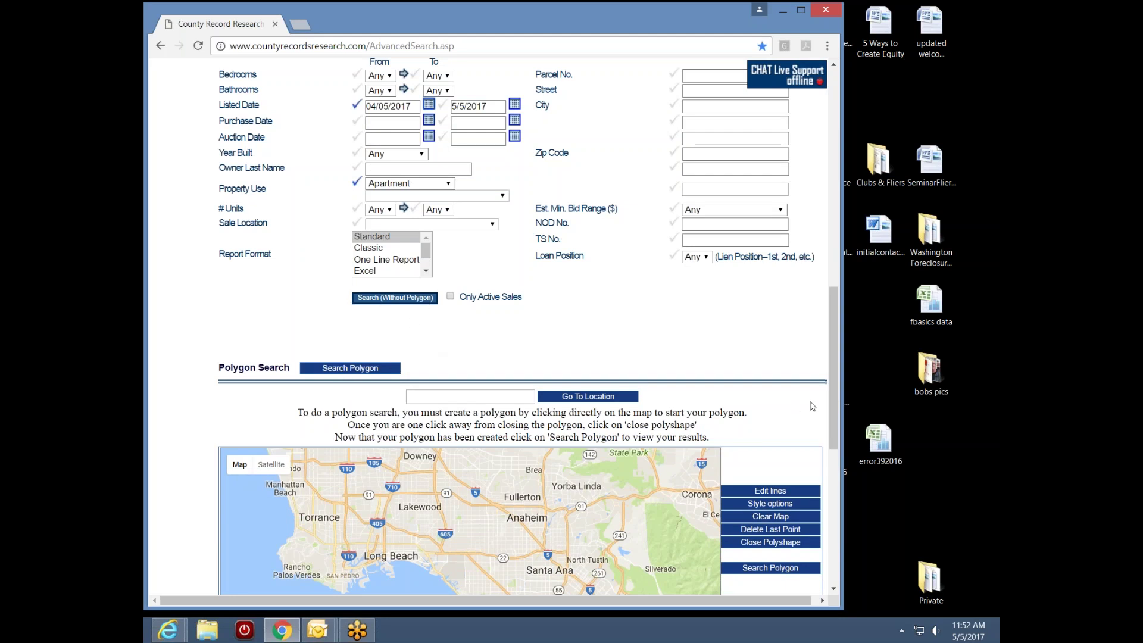
pyautogui.moveTo(833, 404); pyautogui.dragTo(836, 431)
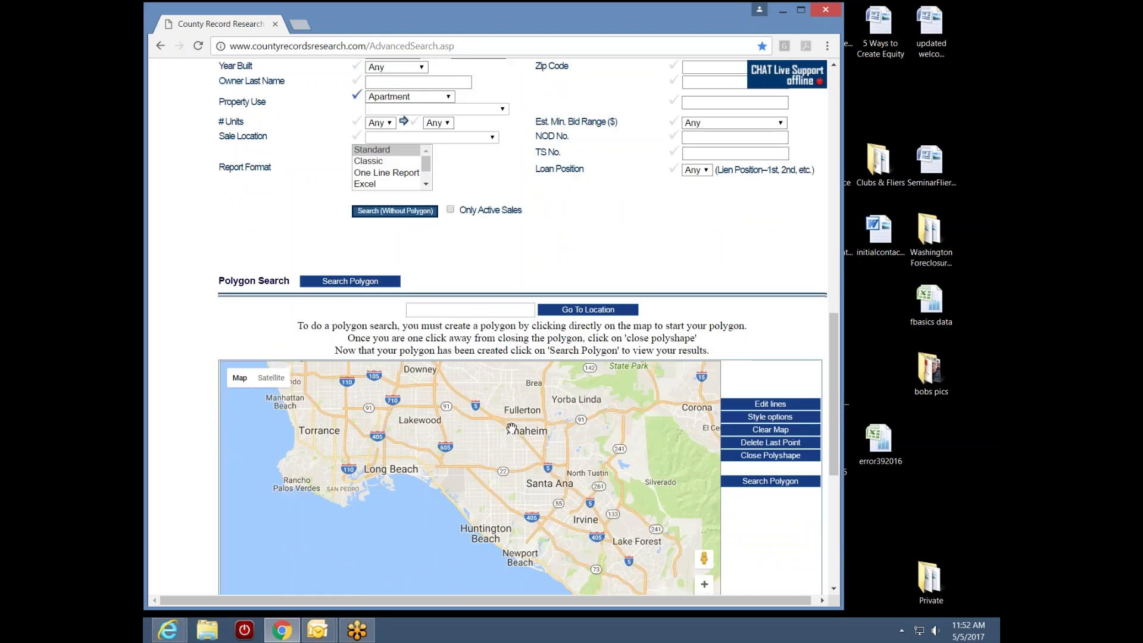
pyautogui.moveTo(437, 429); pyautogui.dragTo(501, 438)
pyautogui.scroll(1, 477, 506)
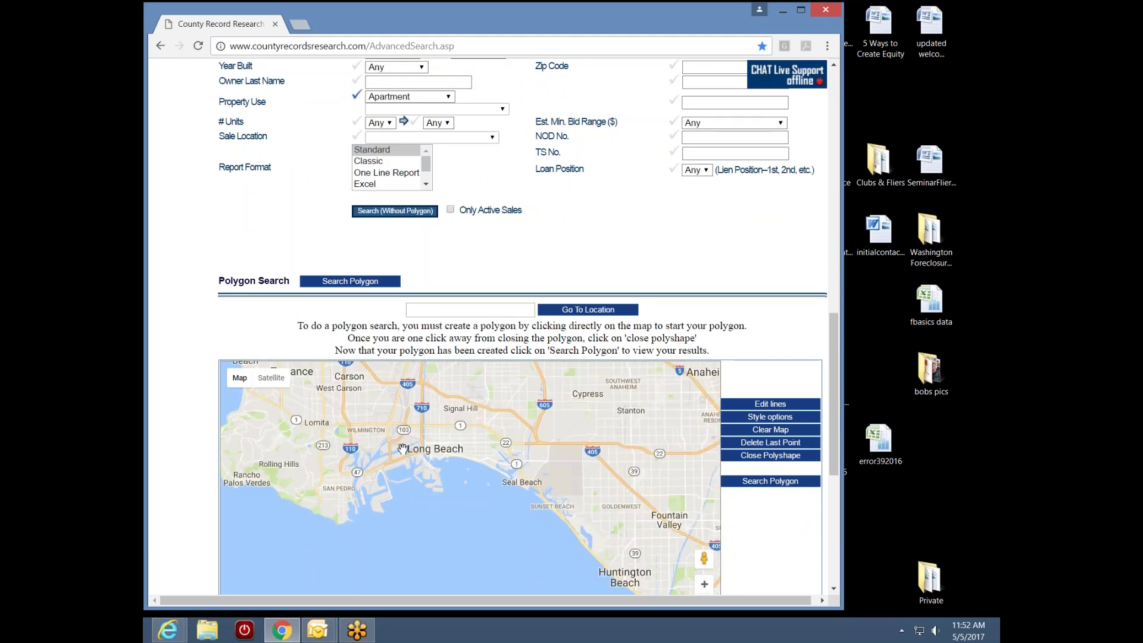
pyautogui.moveTo(402, 449); pyautogui.dragTo(491, 483)
pyautogui.click(453, 396)
pyautogui.click(462, 478)
pyautogui.click(577, 488)
pyautogui.click(587, 415)
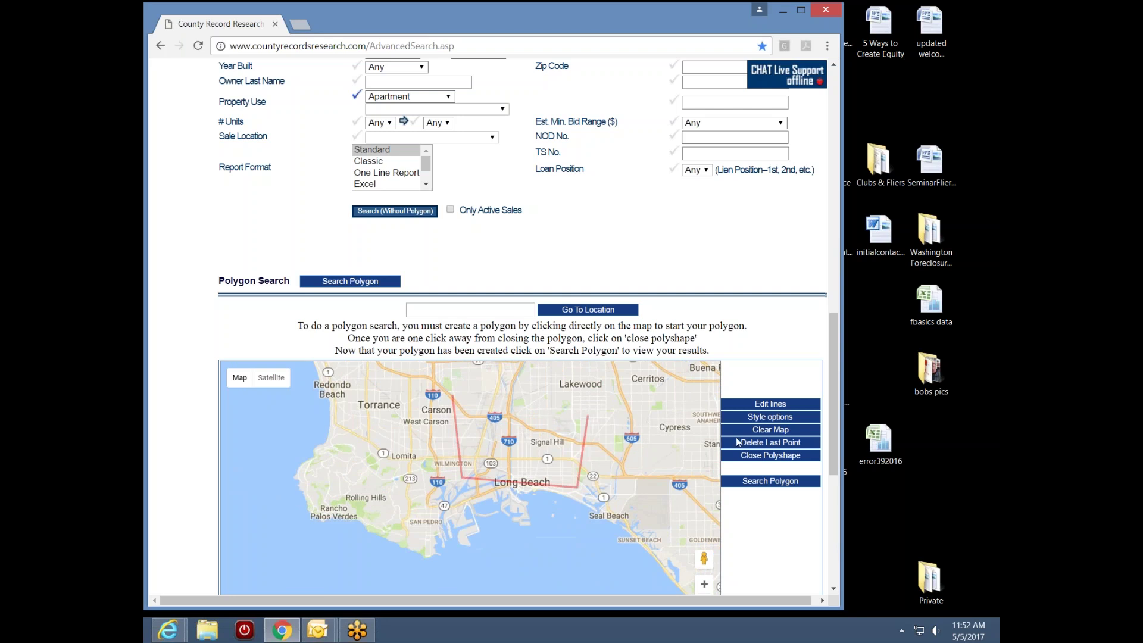
pyautogui.click(760, 457)
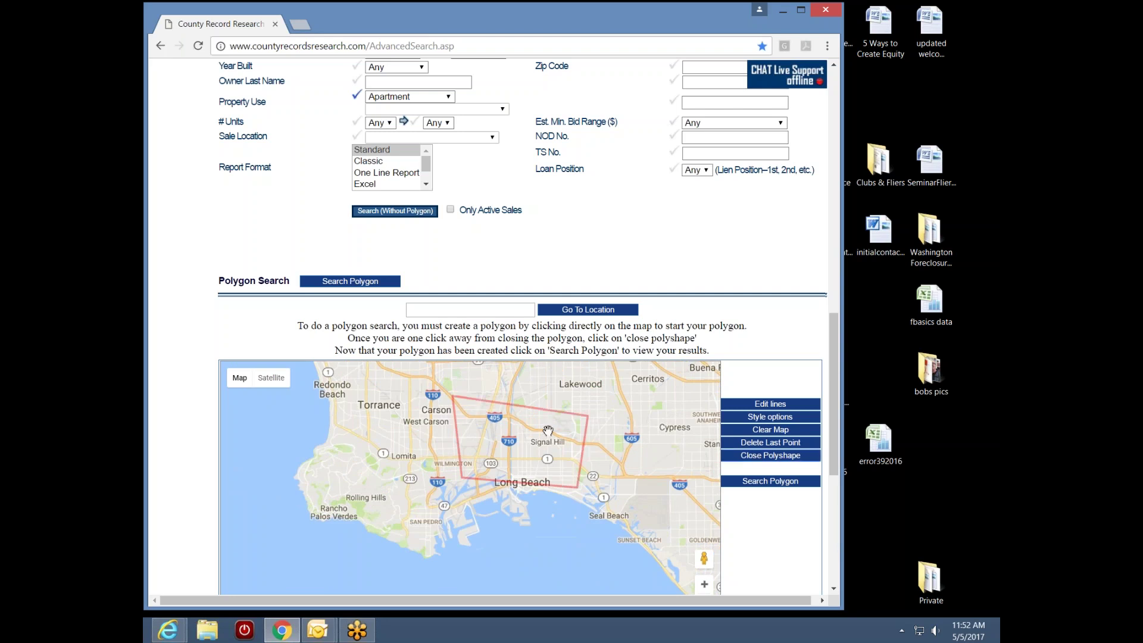
pyautogui.scroll(-1, 560, 468)
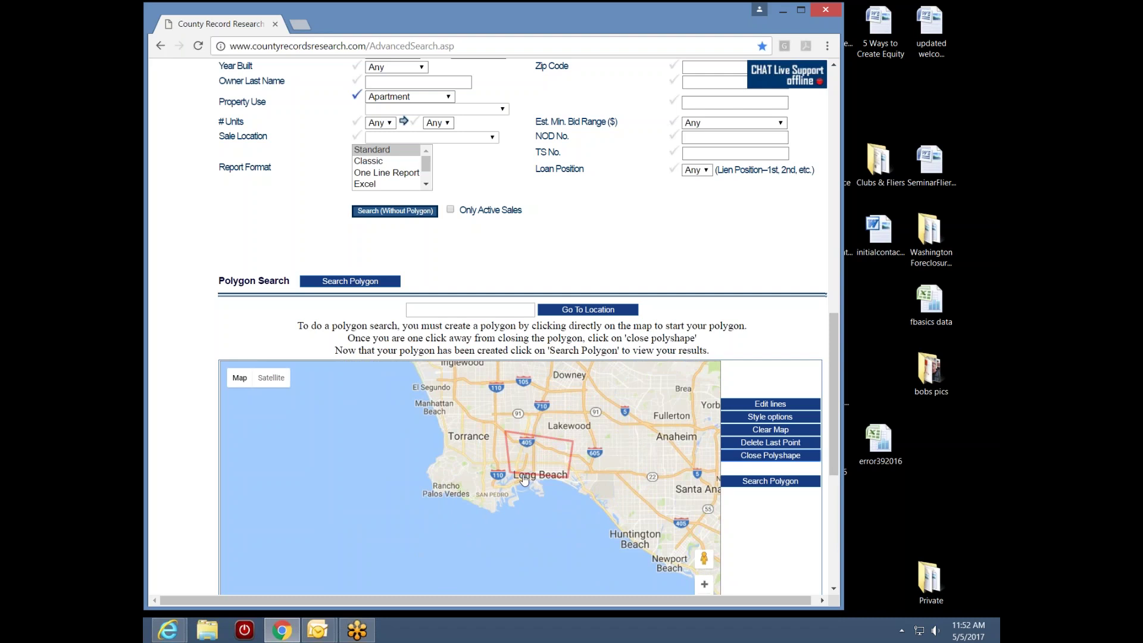
pyautogui.click(748, 427)
# - Run the notice of default property search without a polygon
pyautogui.moveTo(838, 423); pyautogui.dragTo(838, 334)
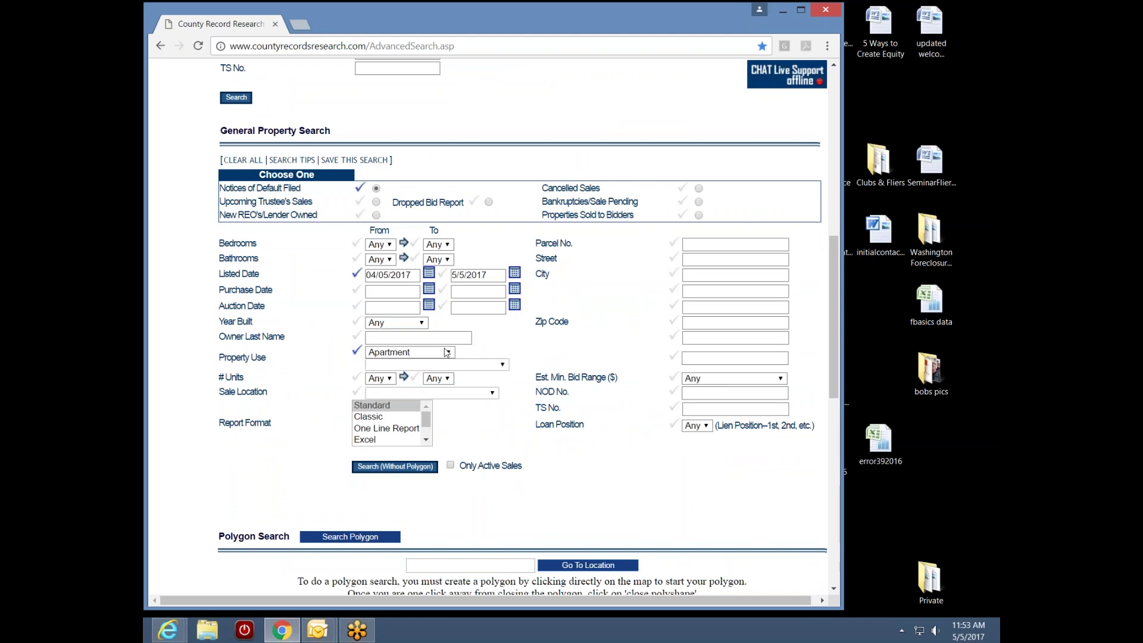
pyautogui.moveTo(830, 367); pyautogui.dragTo(831, 396)
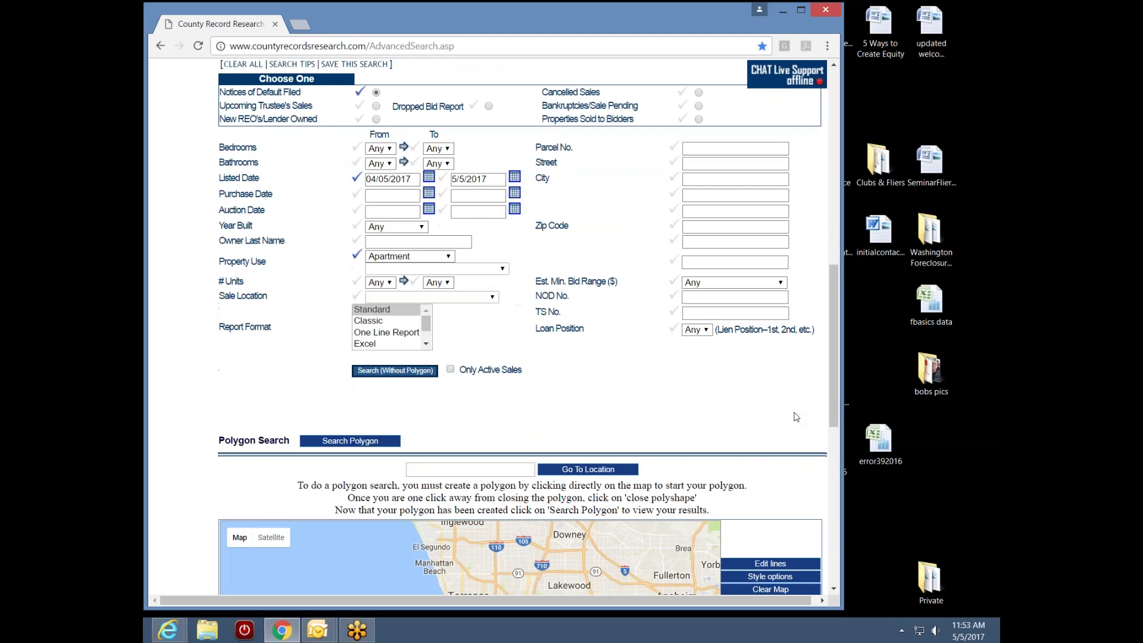
pyautogui.click(409, 372)
# - Examine the search results, checking the property locations on the map and the columns of the property list
pyautogui.scroll(-10, 488, 389)
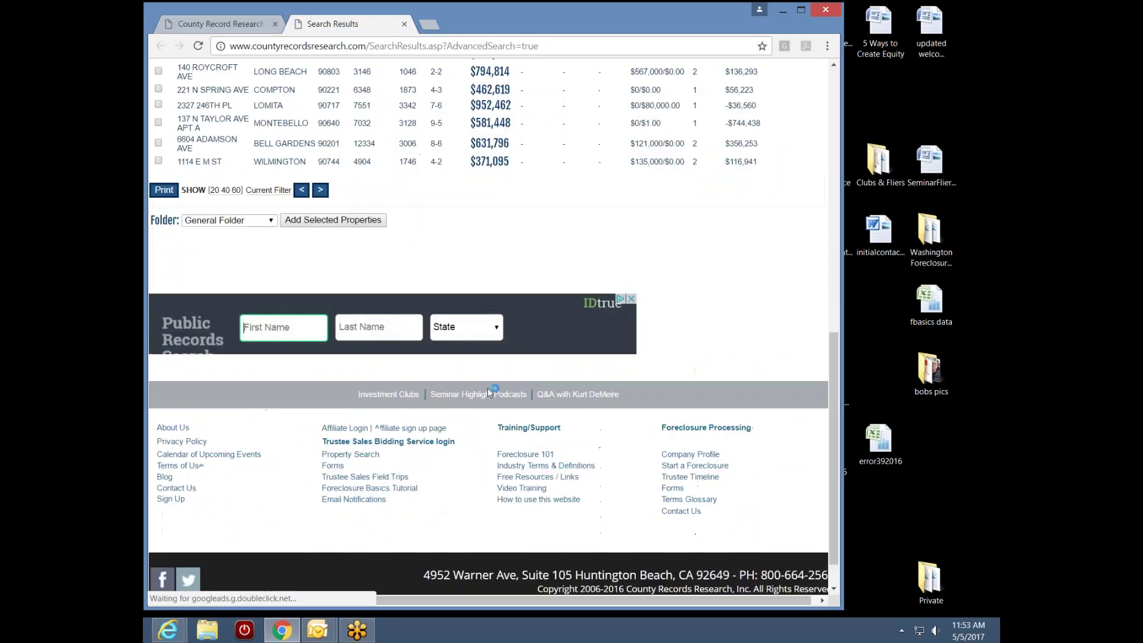
pyautogui.moveTo(832, 357); pyautogui.dragTo(887, 101)
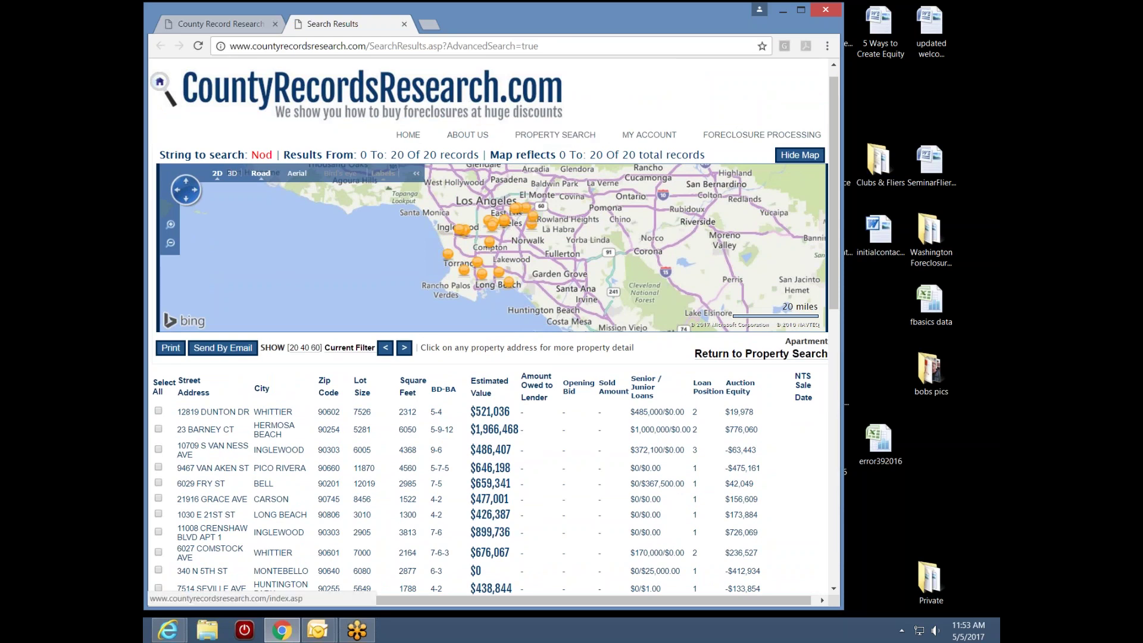
pyautogui.moveTo(835, 178); pyautogui.dragTo(830, 227)
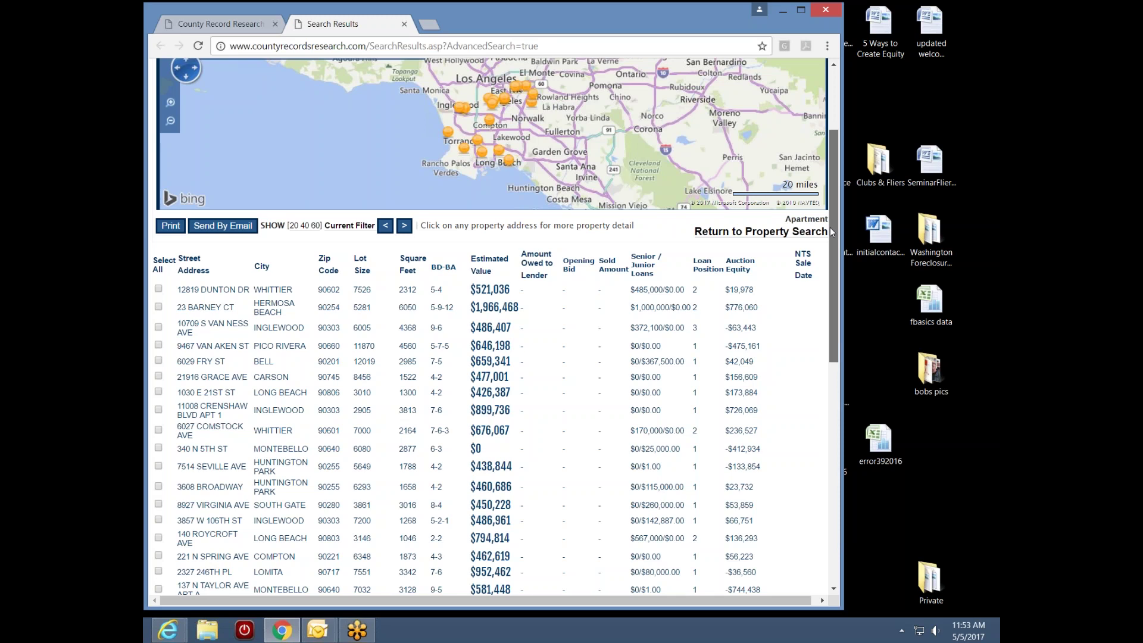
pyautogui.scroll(-1, 831, 248)
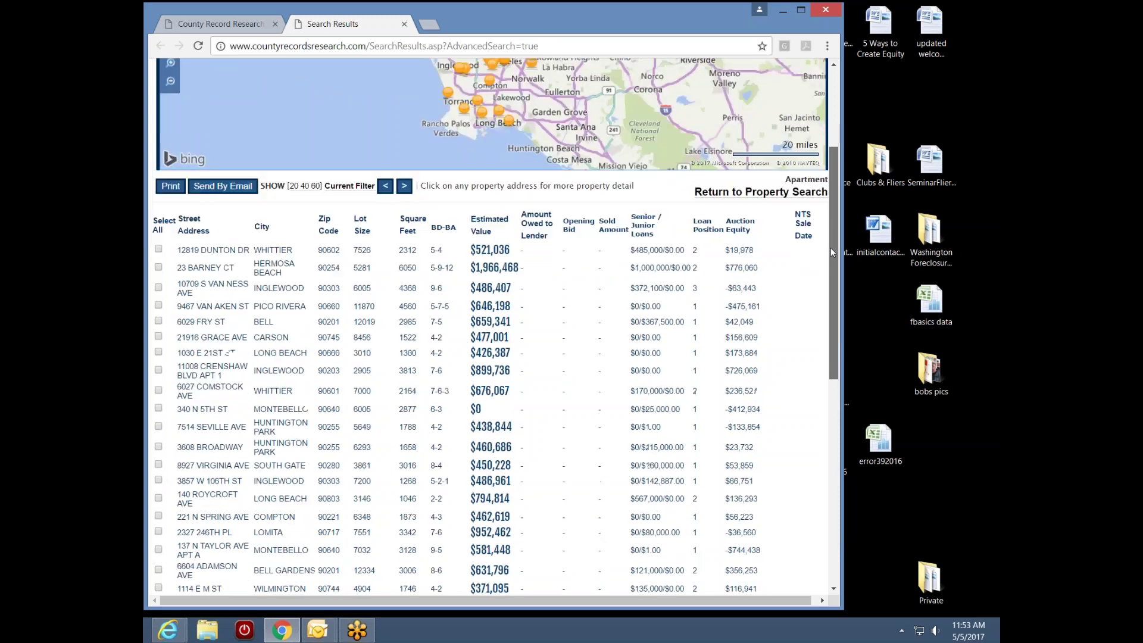
pyautogui.scroll(4, 841, 227)
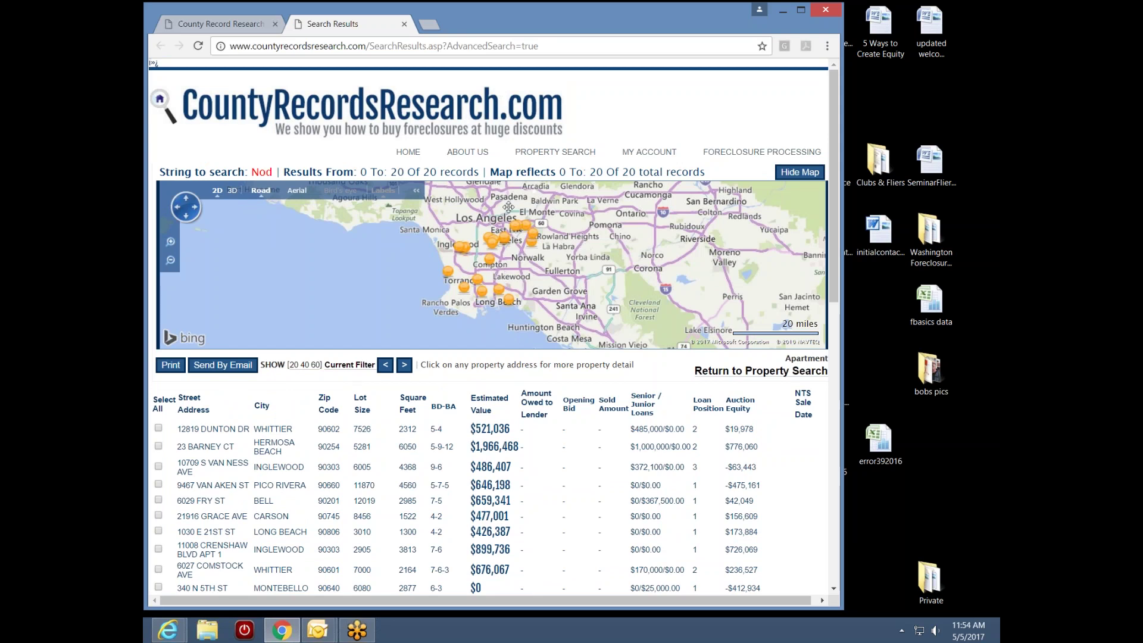
pyautogui.moveTo(526, 228)
pyautogui.moveTo(836, 237); pyautogui.dragTo(846, 206)
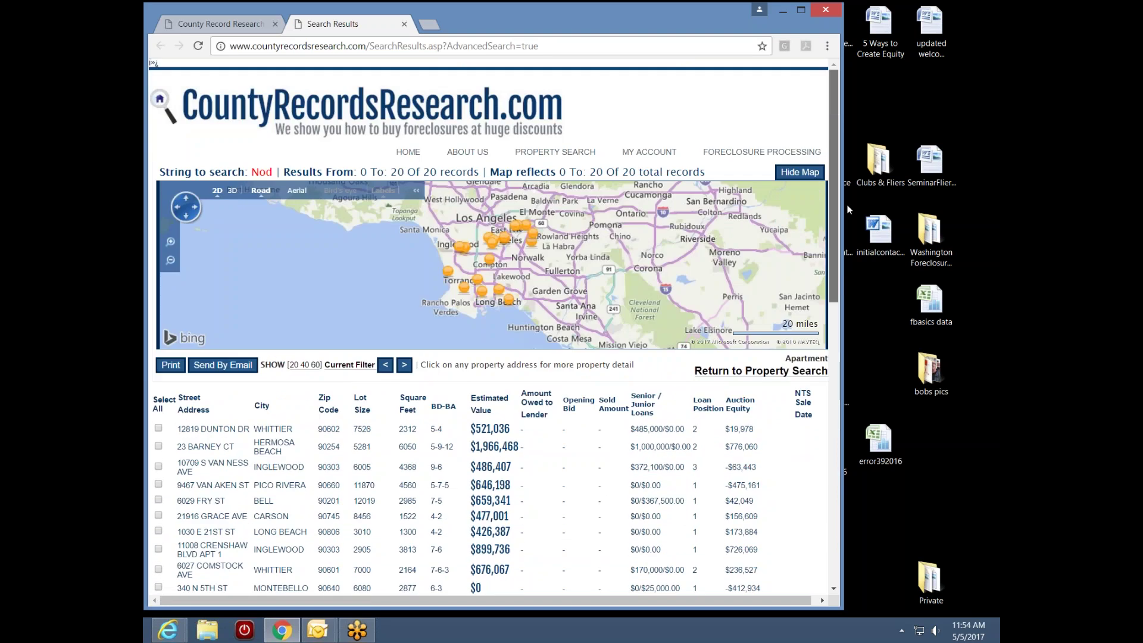
pyautogui.moveTo(849, 209); pyautogui.dragTo(834, 339)
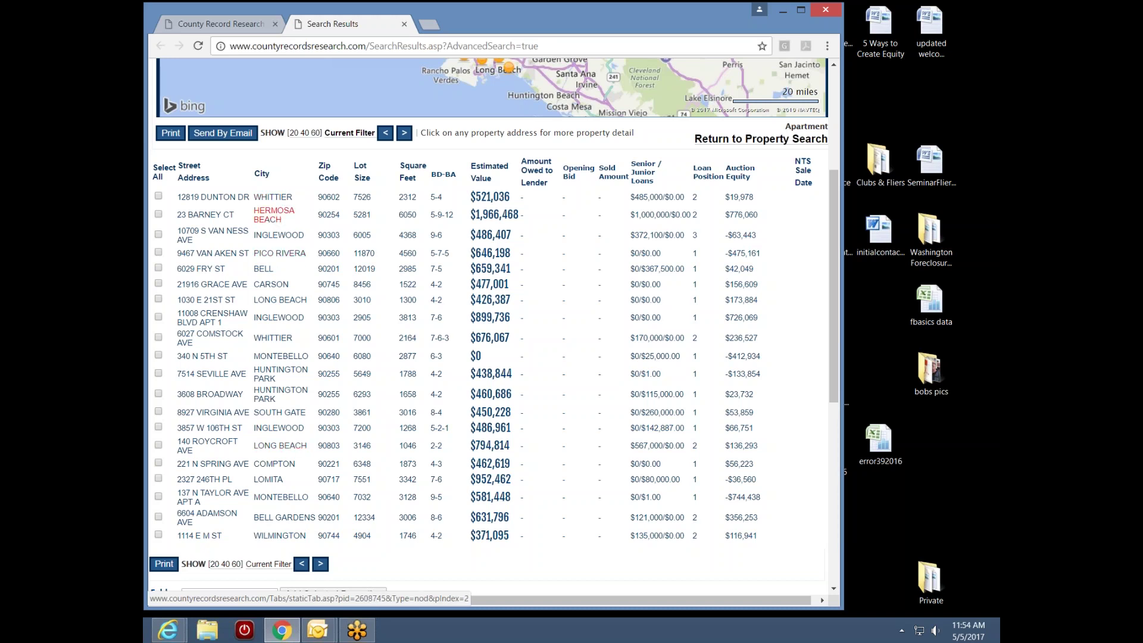
# - Sort the search results by city in descending order
pyautogui.click(262, 174)
pyautogui.scroll(-15, 836, 373)
pyautogui.moveTo(836, 374); pyautogui.dragTo(844, 209)
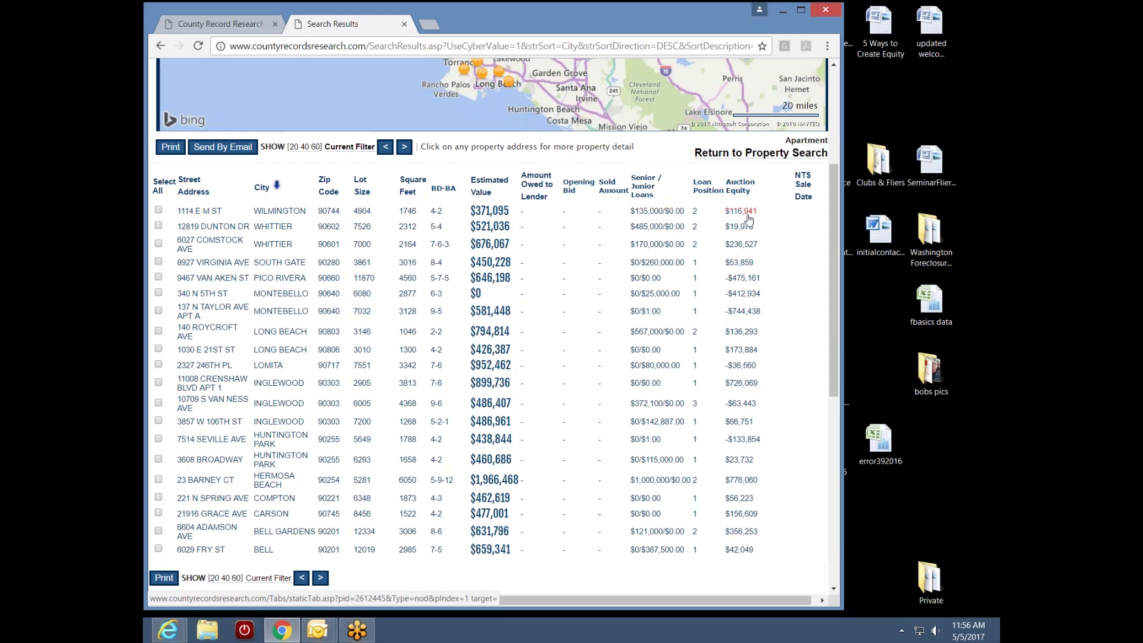
# - Open the profile of the Wilmington property and review its trust deeds, property details, taxes and beneficiary information
pyautogui.moveTo(748, 218)
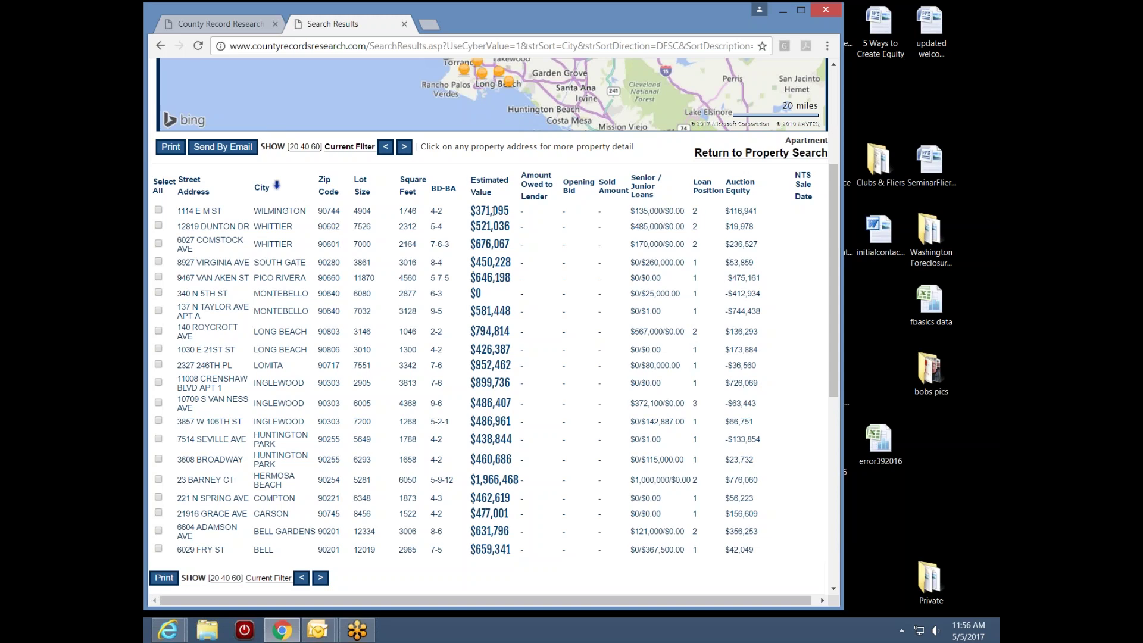
pyautogui.click(203, 212)
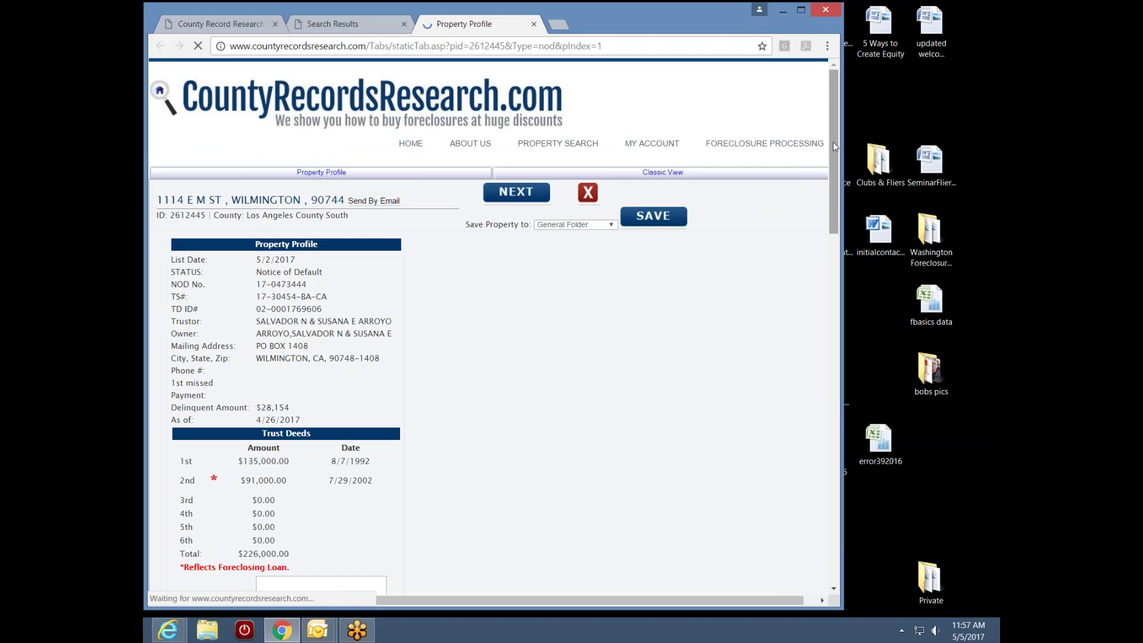
pyautogui.scroll(-3, 833, 150)
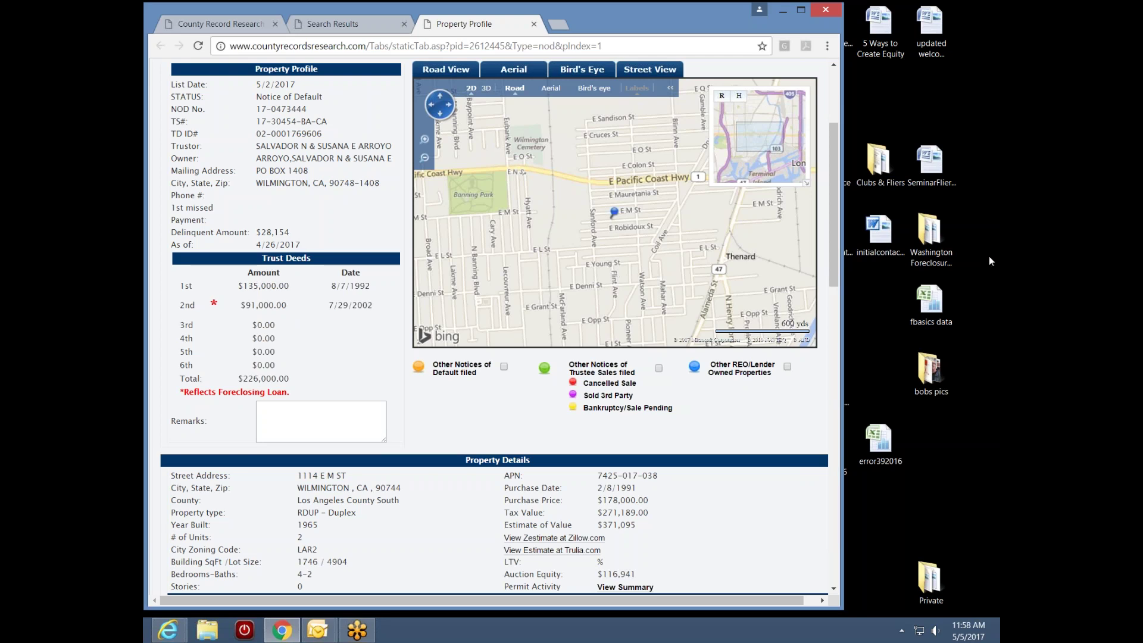
pyautogui.moveTo(834, 266); pyautogui.dragTo(829, 305)
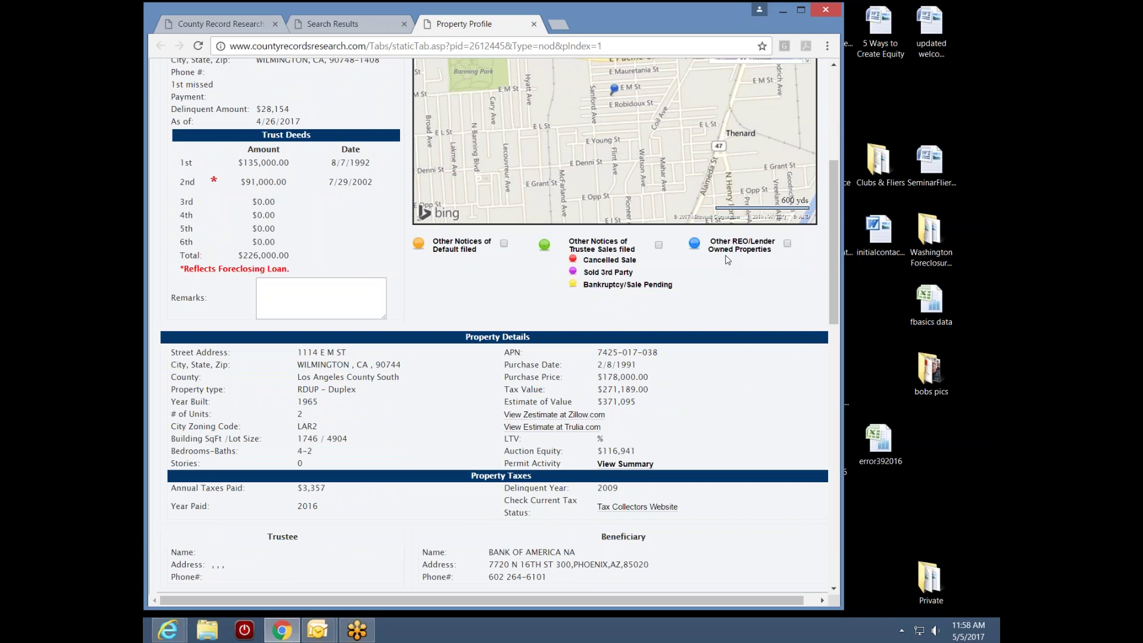
pyautogui.moveTo(834, 243); pyautogui.dragTo(822, 294)
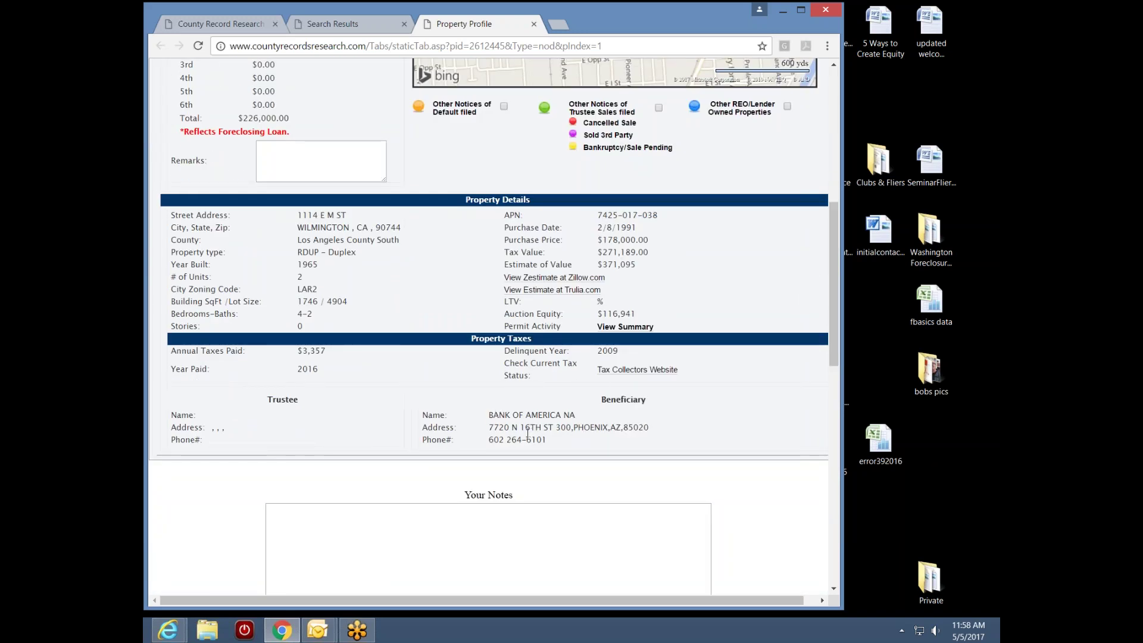
pyautogui.moveTo(834, 342); pyautogui.dragTo(845, 313)
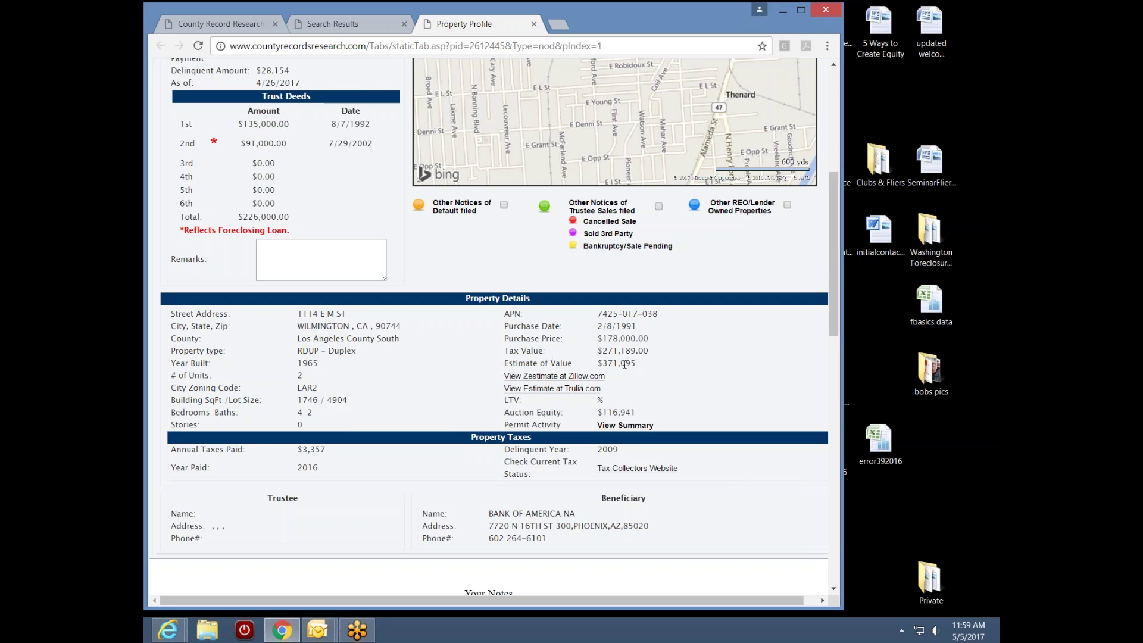
# - Check the property's Zestimate on Zillow and return to its profile
pyautogui.click(550, 376)
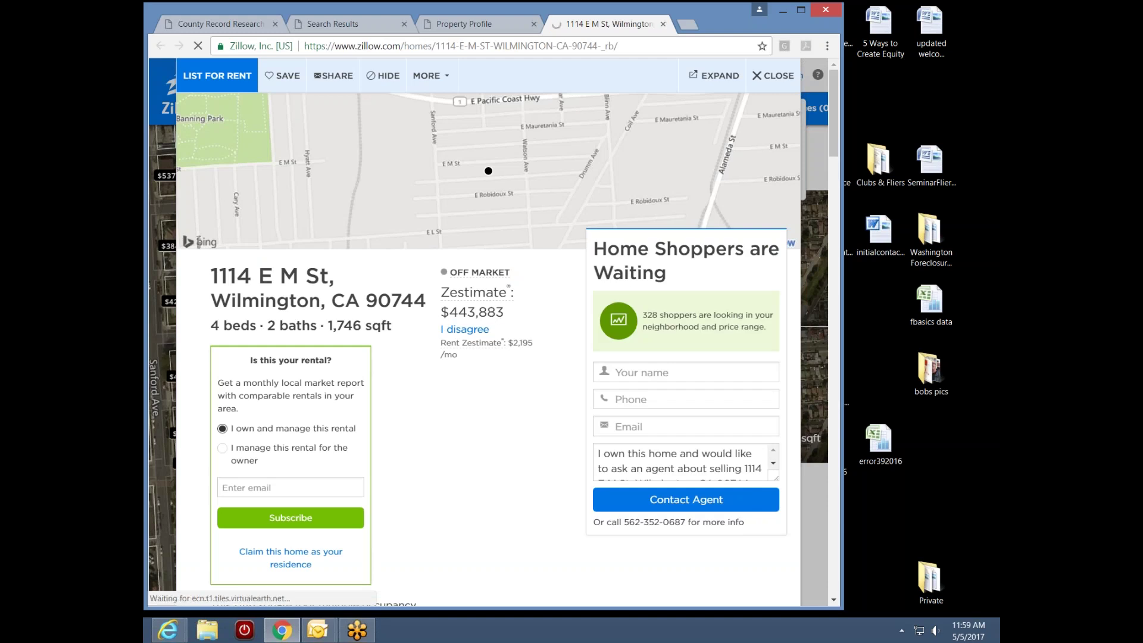
pyautogui.click(662, 24)
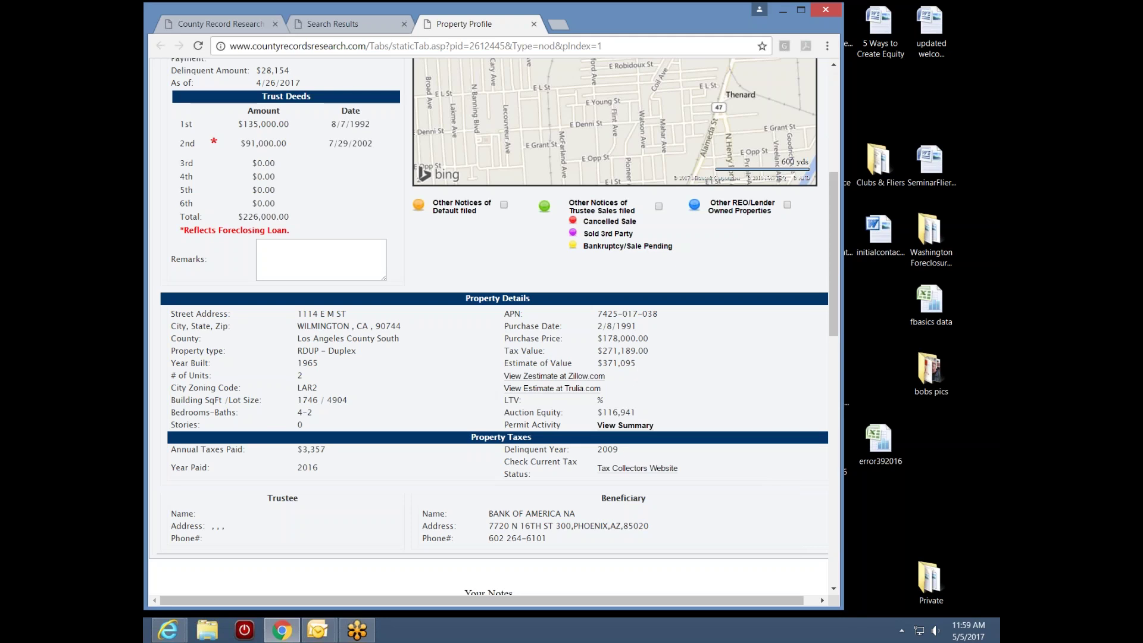
pyautogui.scroll(3, 836, 319)
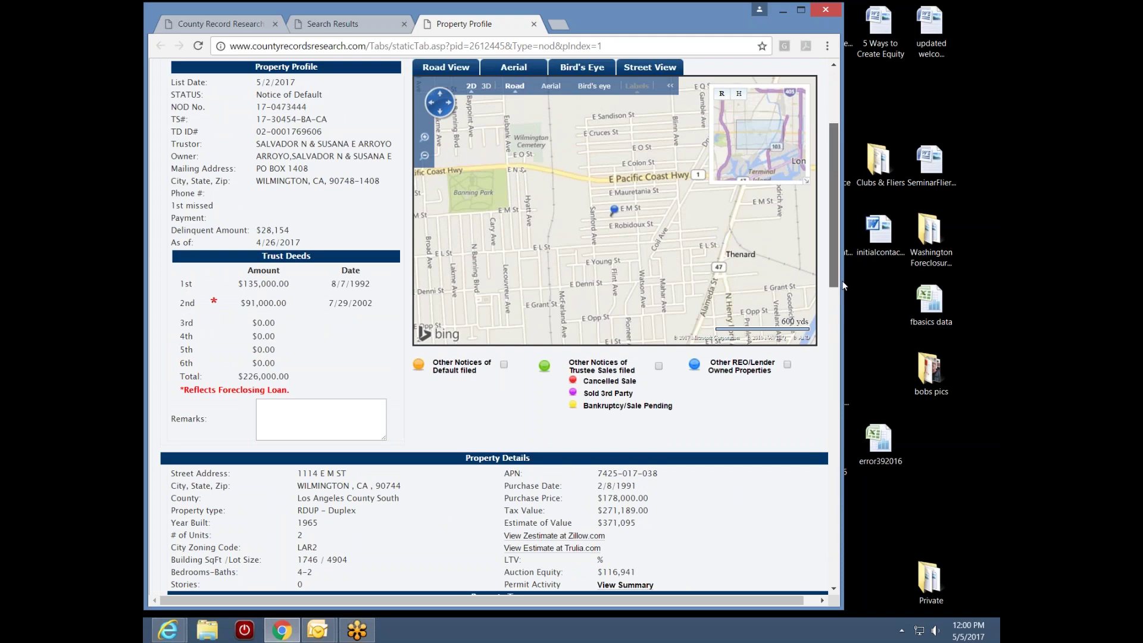
# - Examine the trustor and owner information, trust deeds, property details, and trustee and beneficiary sections of the profile
pyautogui.scroll(-1, 700, 488)
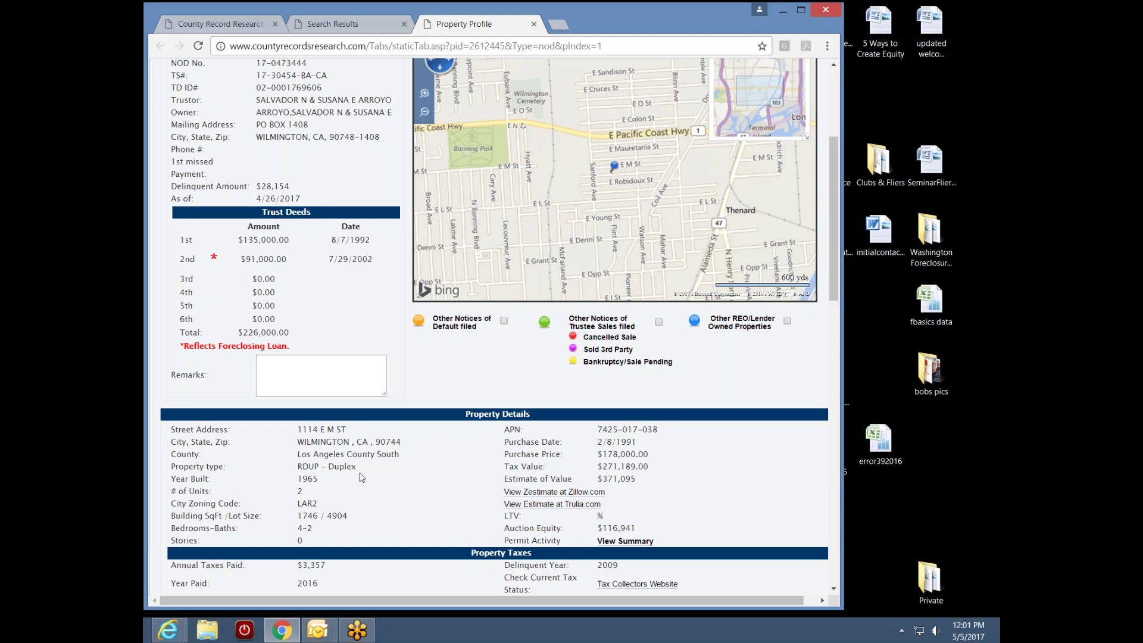
pyautogui.moveTo(836, 292); pyautogui.dragTo(845, 267)
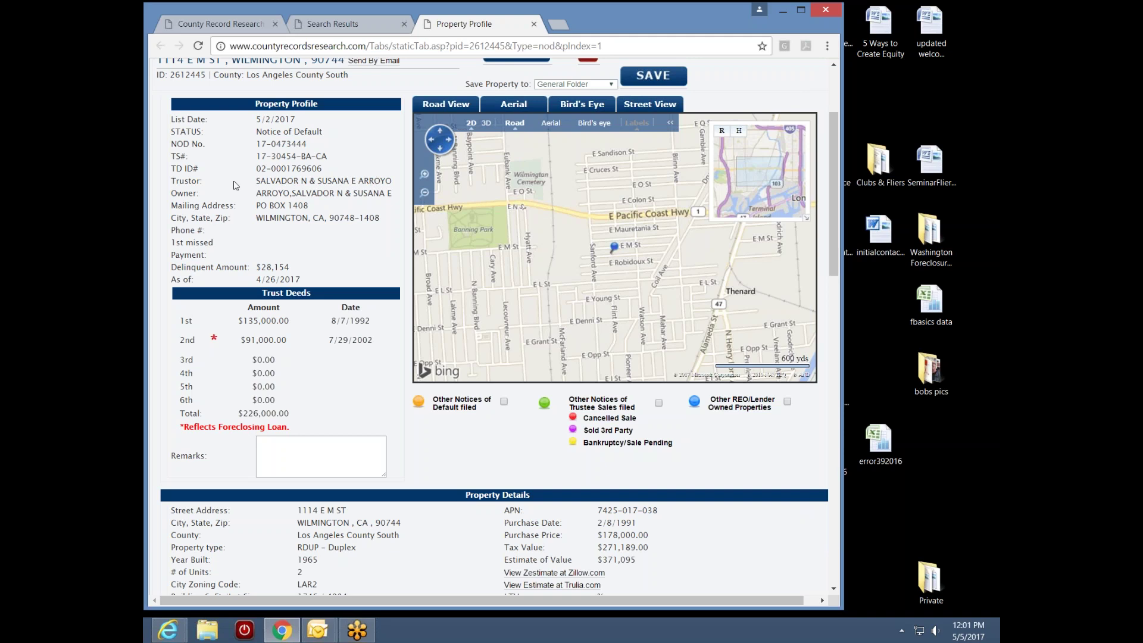
pyautogui.moveTo(171, 182); pyautogui.dragTo(198, 181)
pyautogui.click(227, 182)
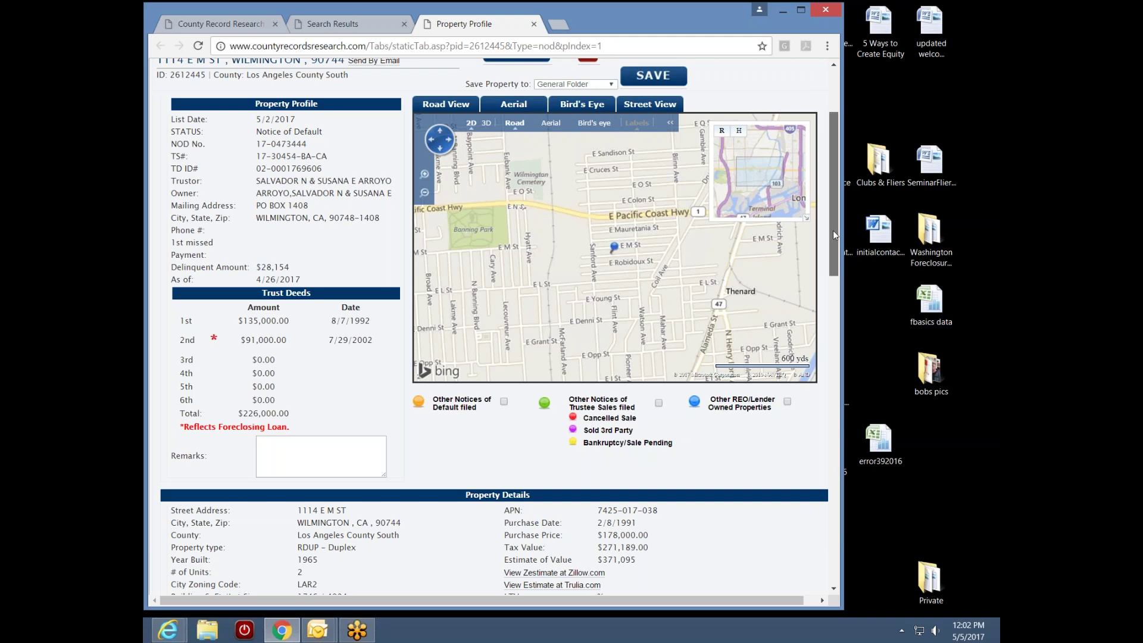
pyautogui.moveTo(832, 234); pyautogui.dragTo(798, 348)
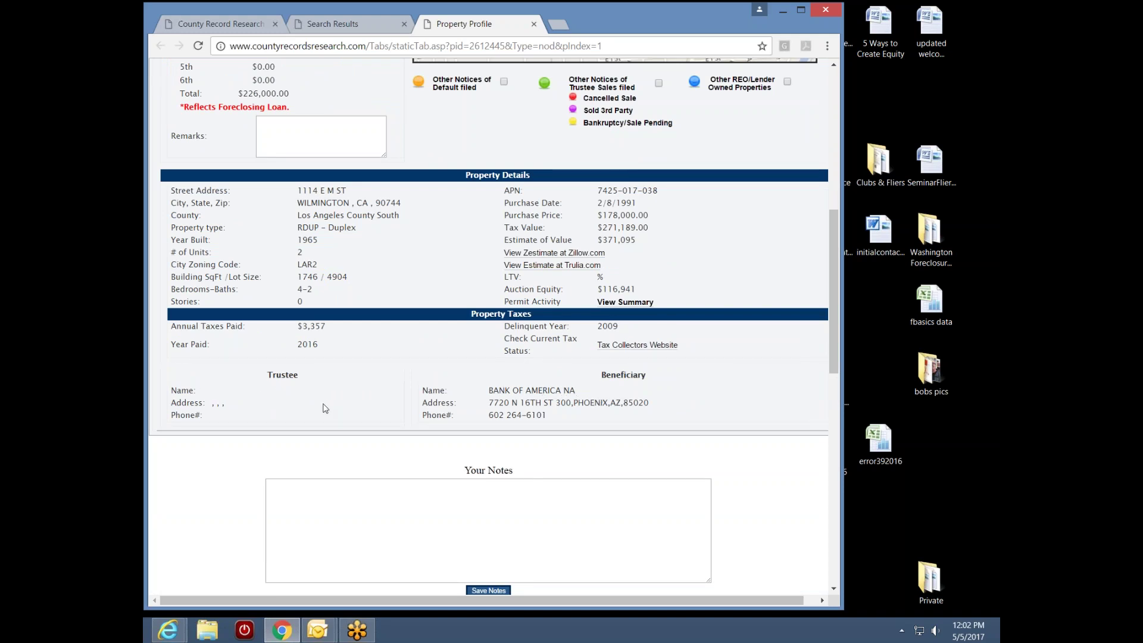
pyautogui.moveTo(831, 355); pyautogui.dragTo(869, 239)
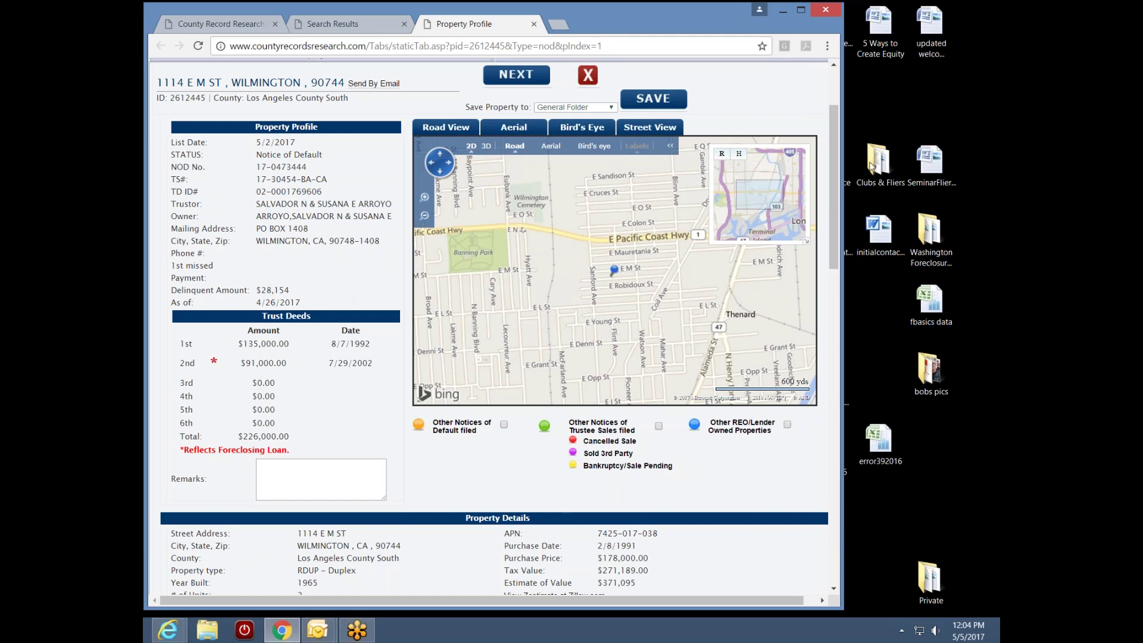
# - Locate the Forms link in the page footer and return to the property profile
pyautogui.moveTo(834, 217); pyautogui.dragTo(787, 445)
pyautogui.scroll(-5, 788, 446)
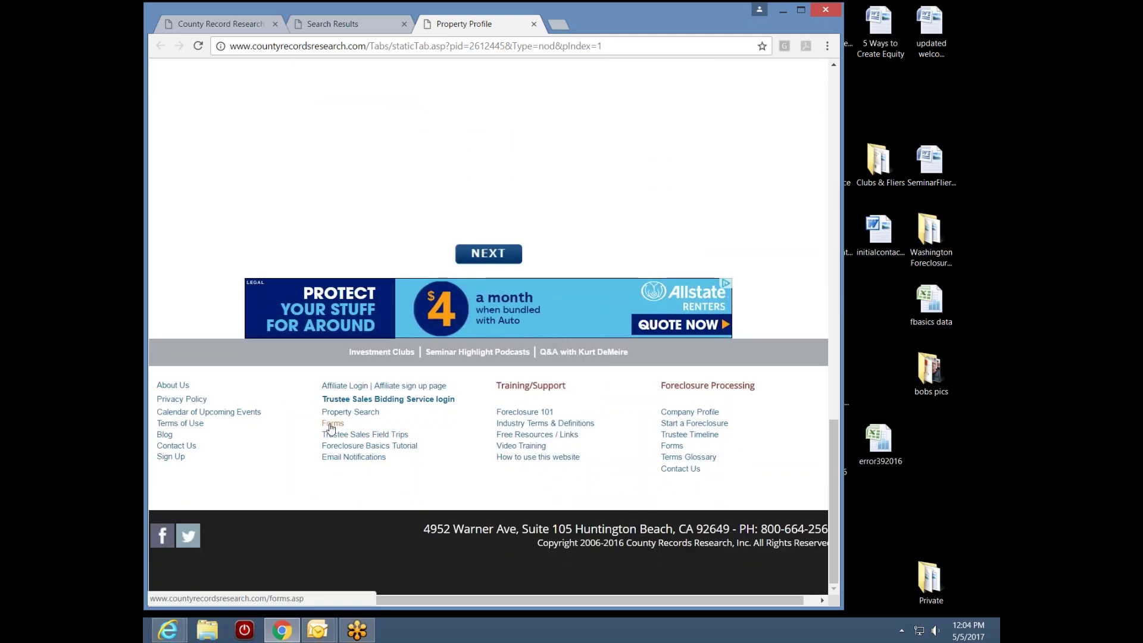
pyautogui.moveTo(834, 455); pyautogui.dragTo(856, 127)
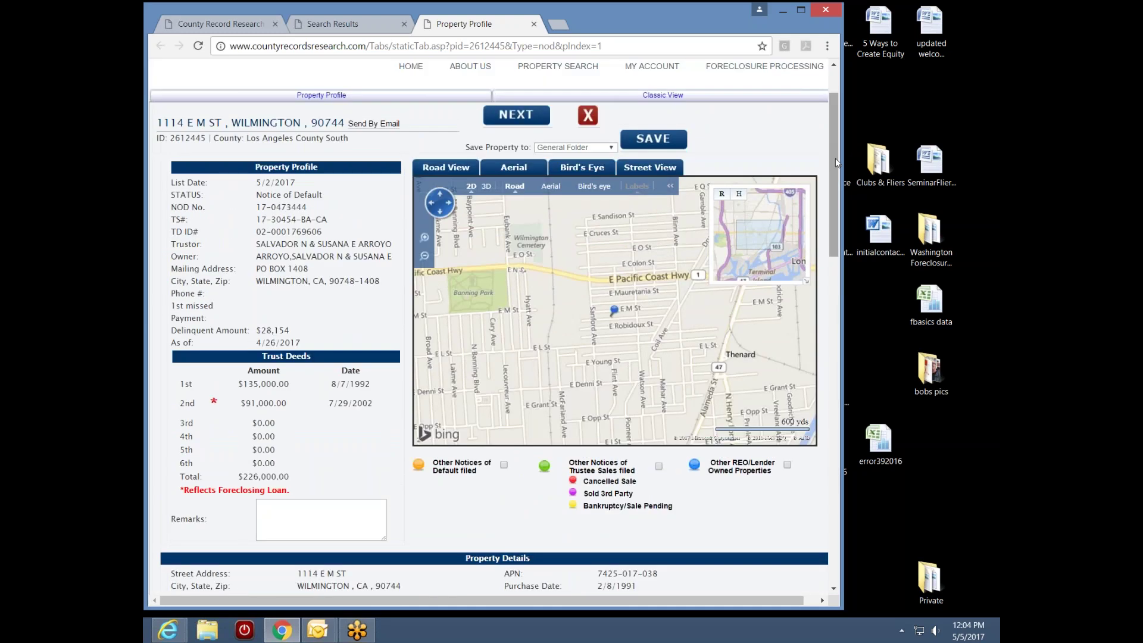
# - Review the profile's mailing address, delinquent amount, trust deeds, value estimate and beneficiary details again
pyautogui.moveTo(837, 159); pyautogui.dragTo(835, 173)
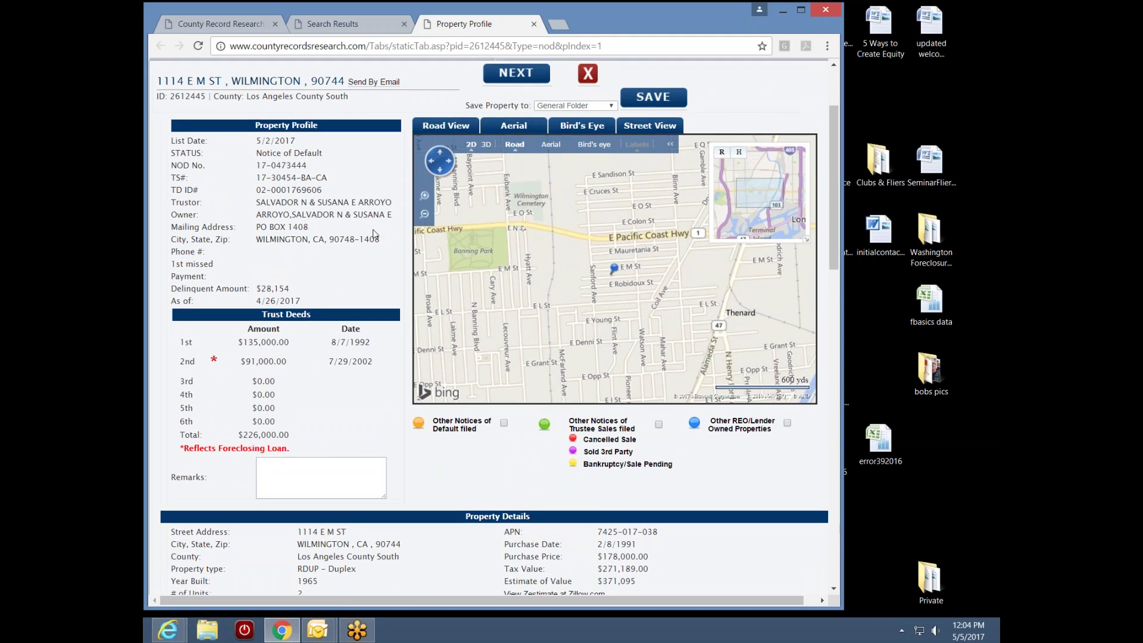
pyautogui.moveTo(837, 236); pyautogui.dragTo(828, 292)
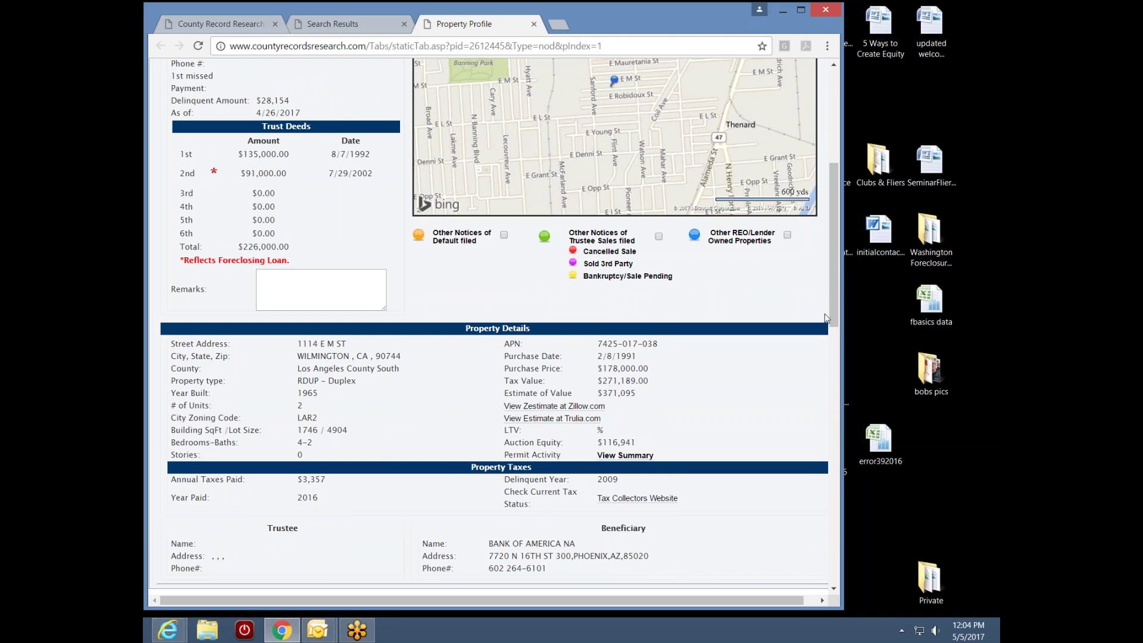
pyautogui.moveTo(835, 287); pyautogui.dragTo(830, 238)
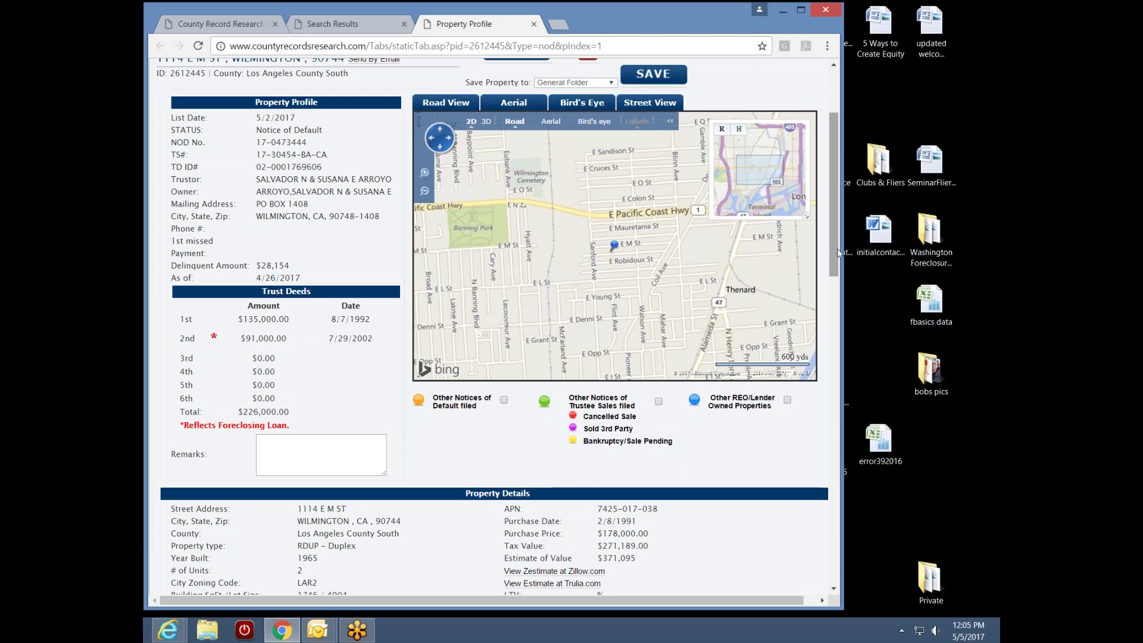
pyautogui.scroll(-3, 634, 464)
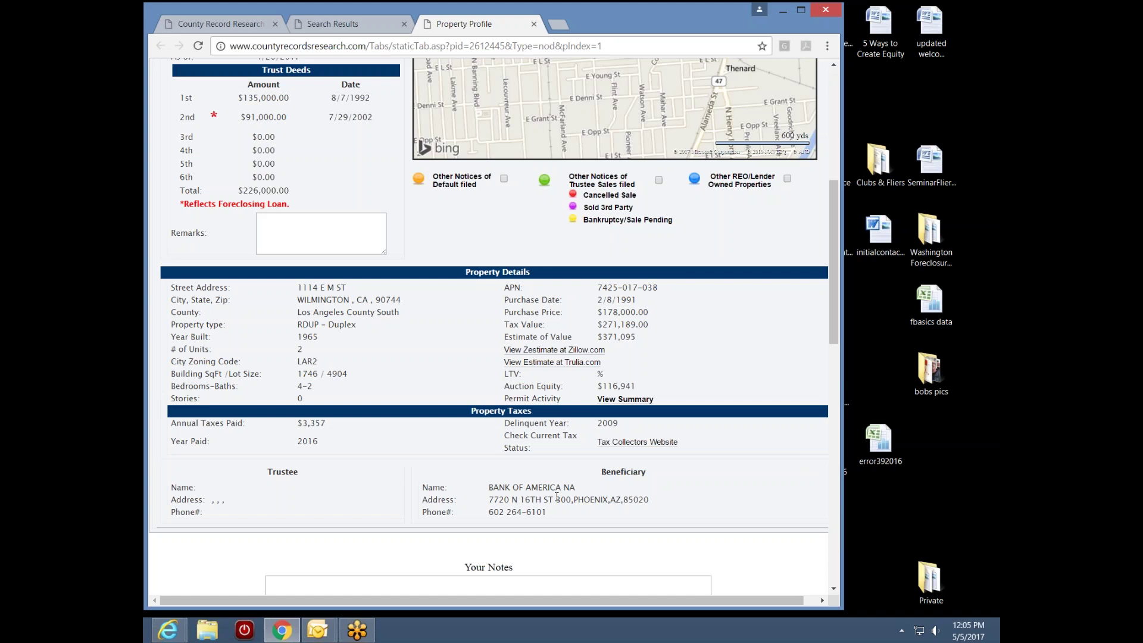
pyautogui.moveTo(834, 329); pyautogui.dragTo(850, 272)
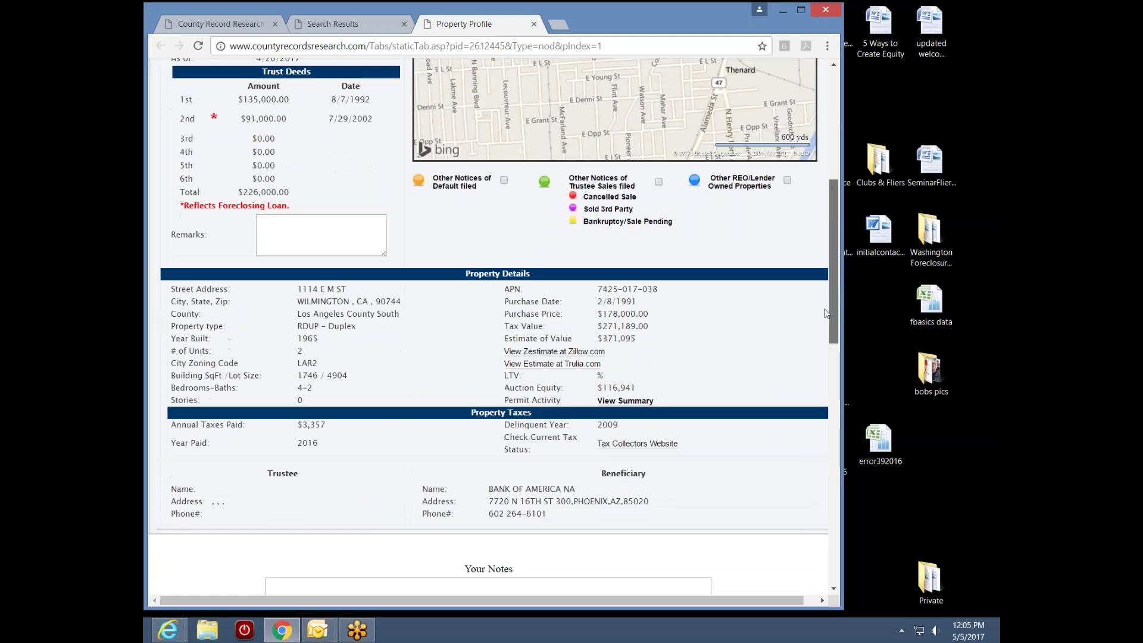
pyautogui.scroll(4, 825, 313)
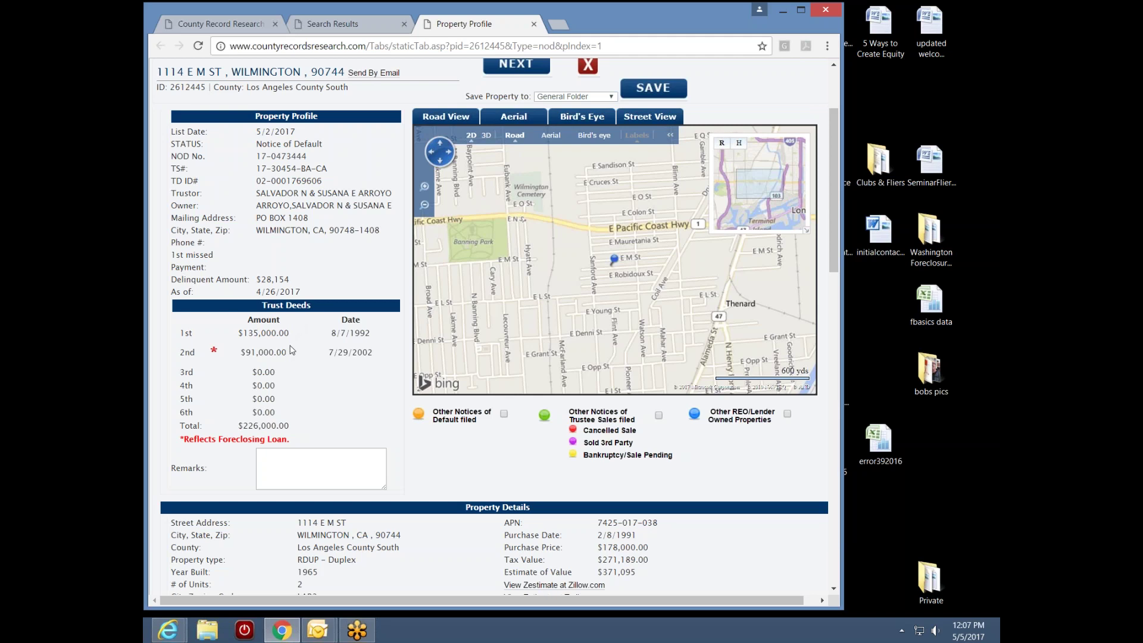
pyautogui.click(999, 372)
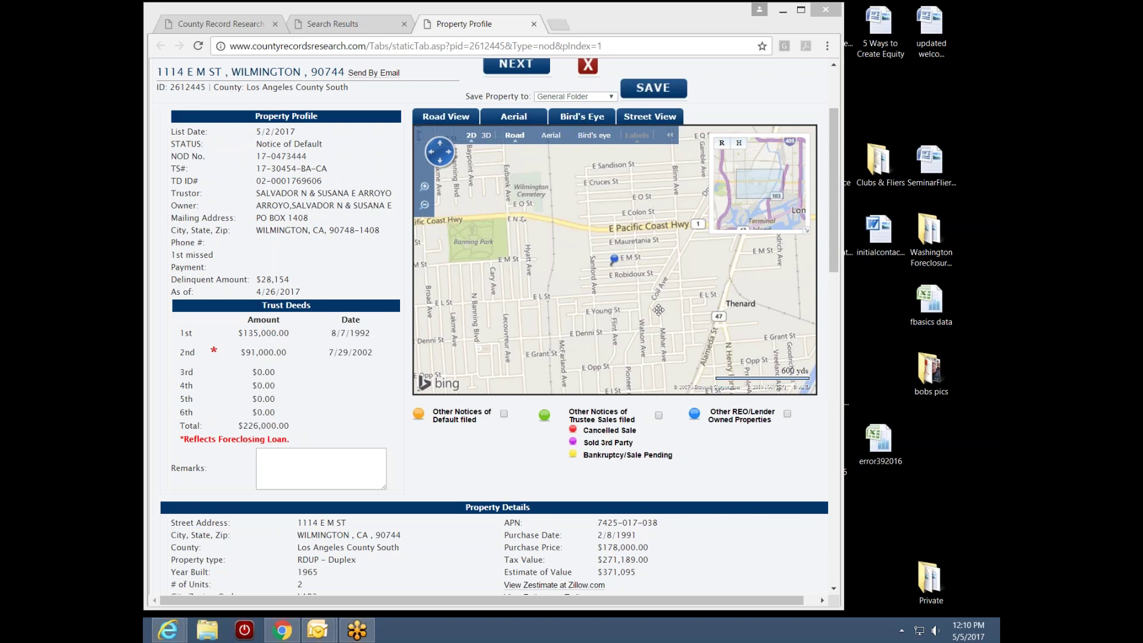
# - Magnify the road map around the property marker on E M St to the closest level
pyautogui.click(427, 190)
pyautogui.click(425, 205)
pyautogui.scroll(2, 629, 306)
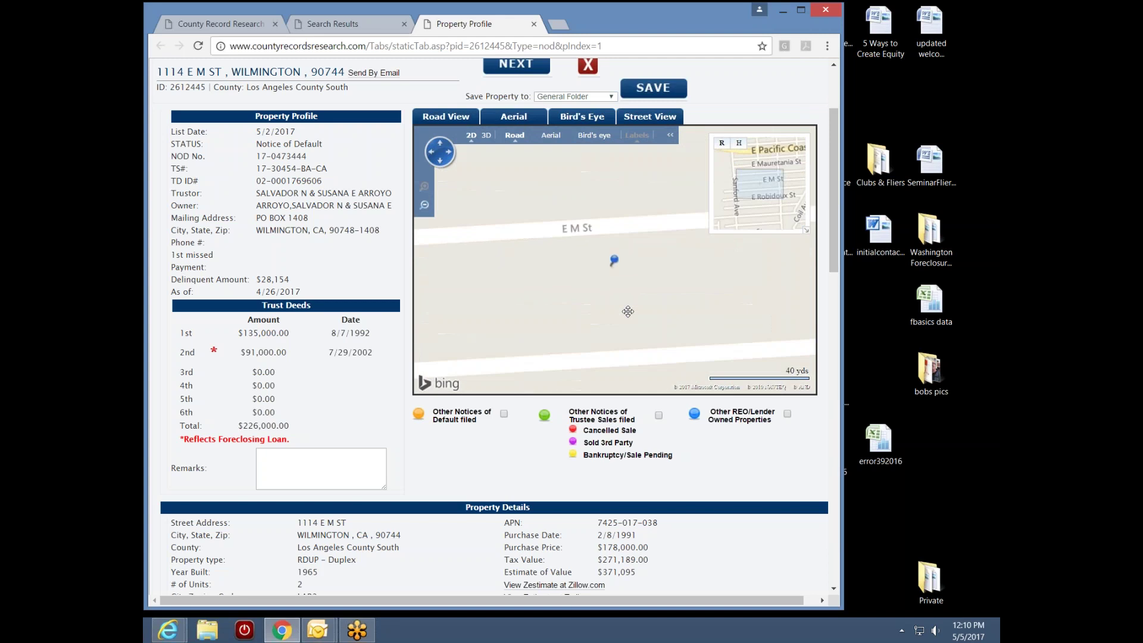
pyautogui.scroll(-2, 629, 311)
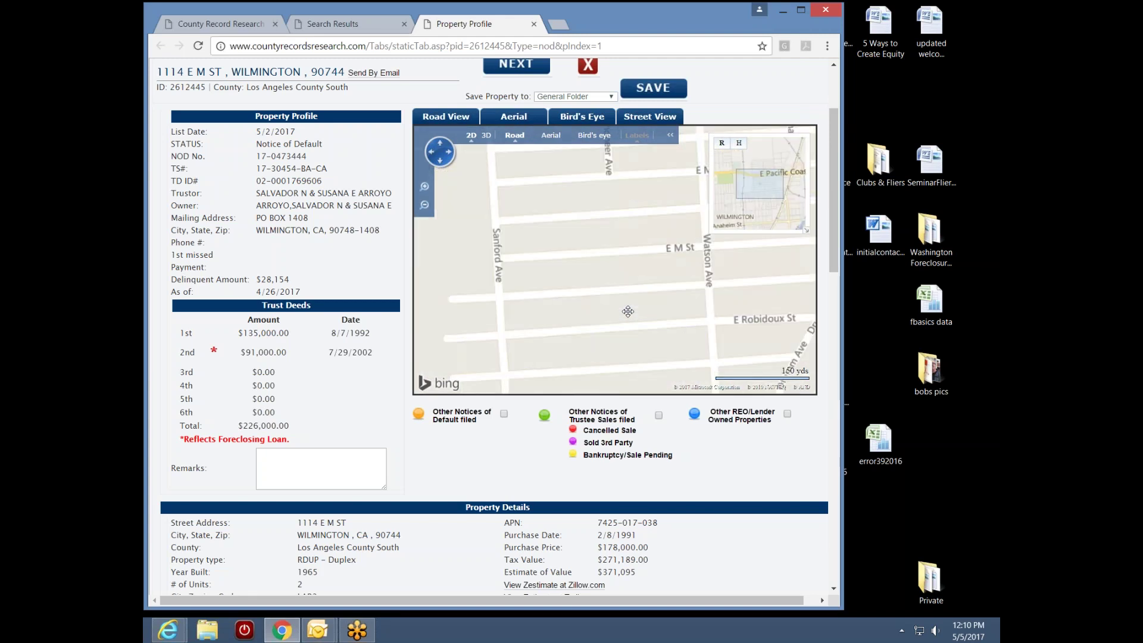
pyautogui.scroll(1, 629, 312)
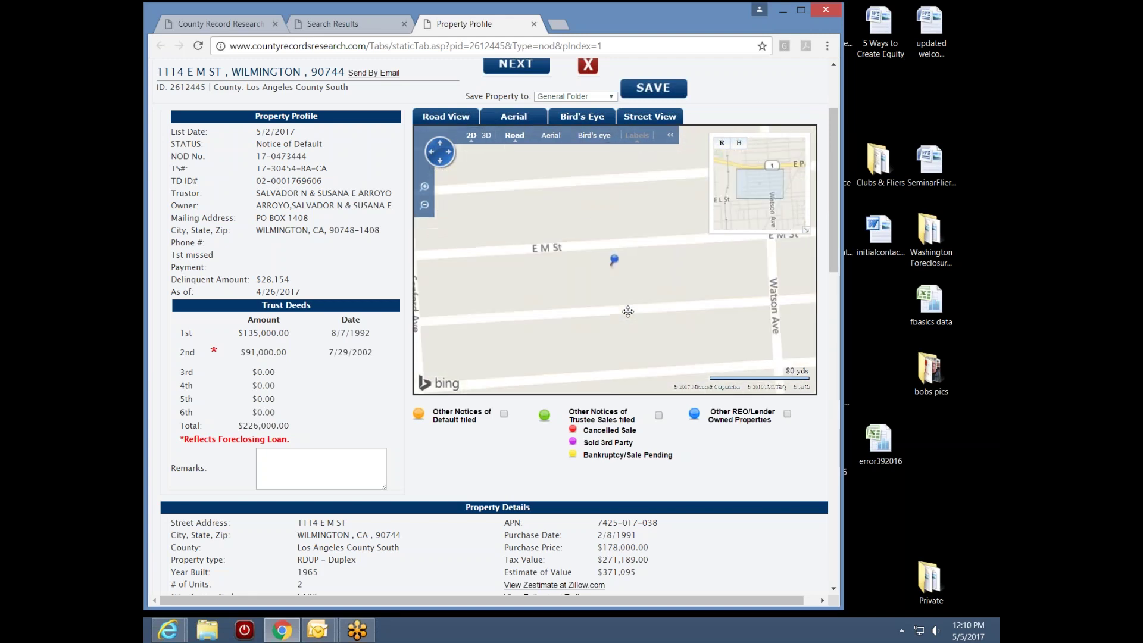
pyautogui.click(425, 205)
pyautogui.click(425, 205)
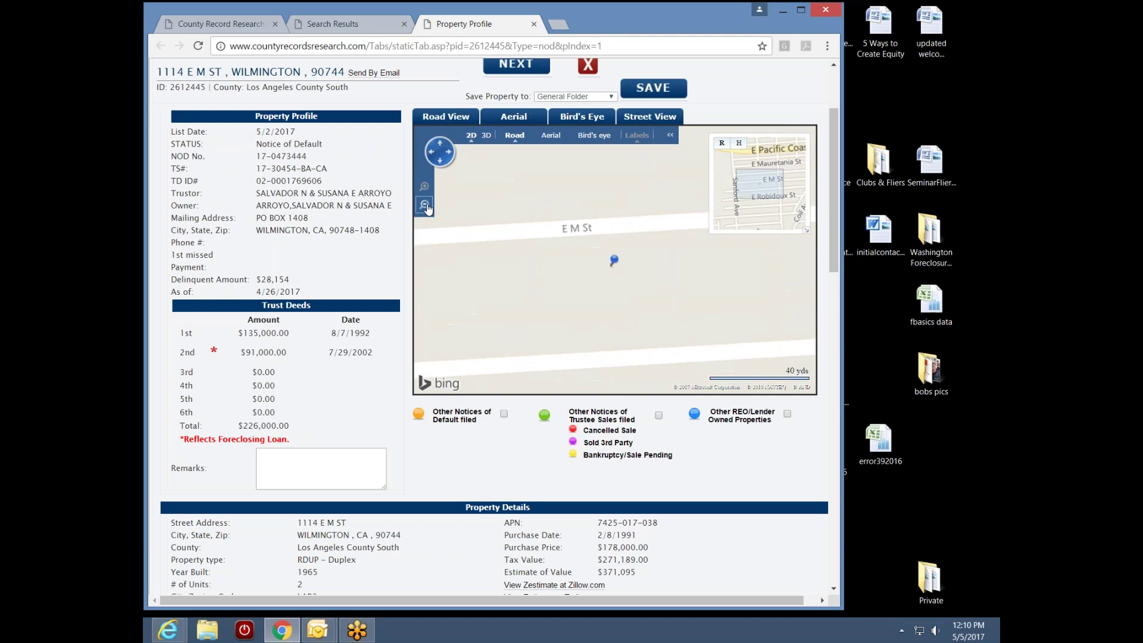
pyautogui.click(424, 186)
pyautogui.click(424, 187)
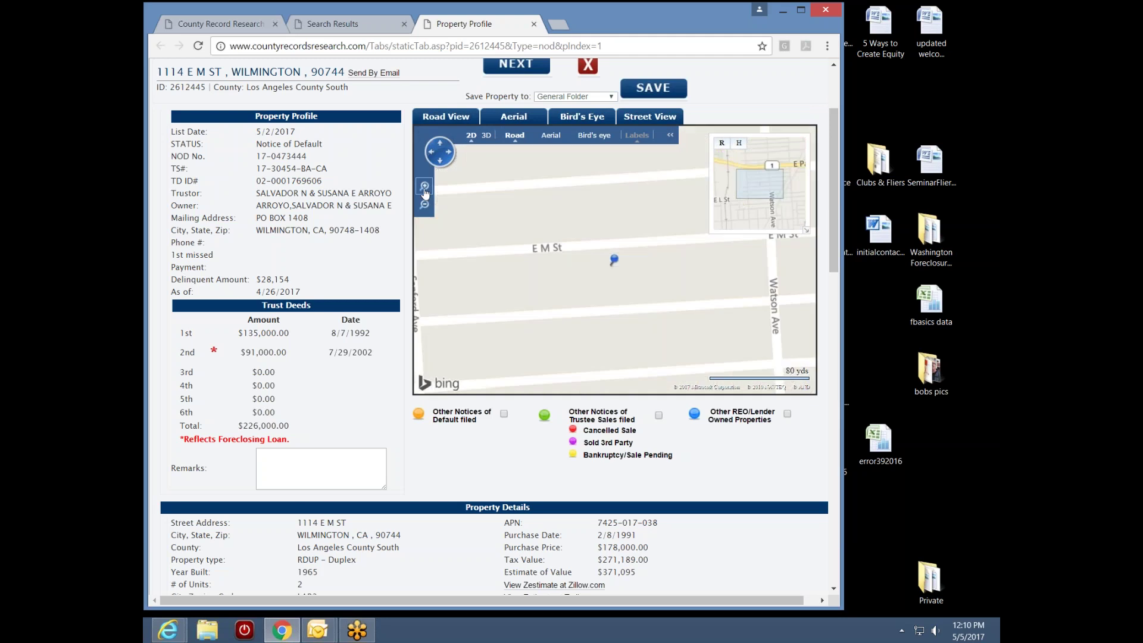
pyautogui.click(425, 187)
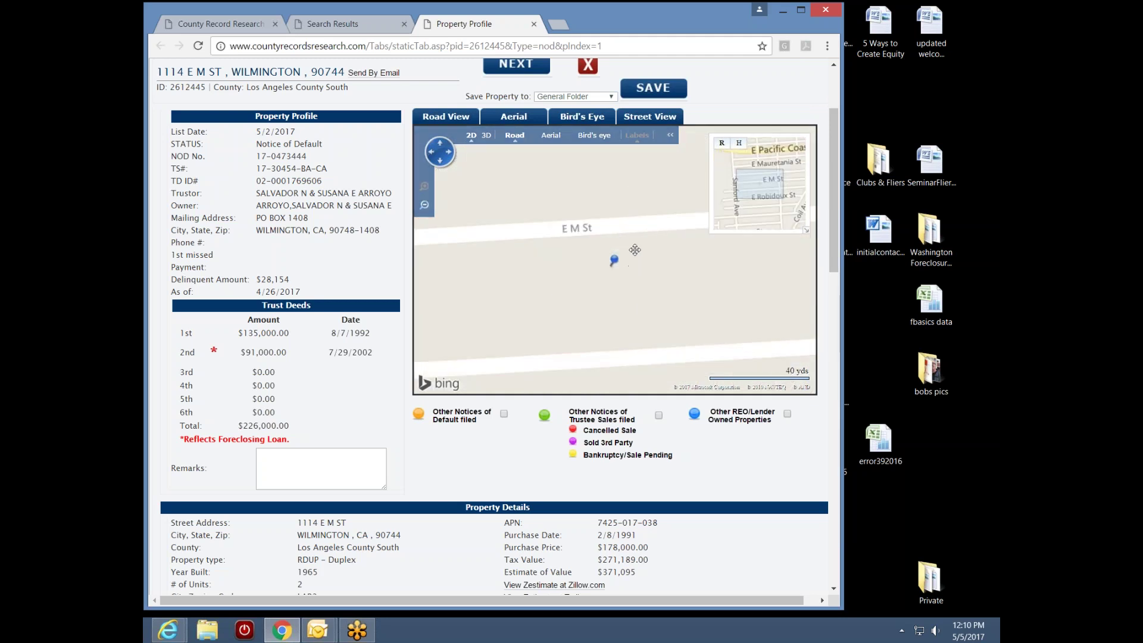
# - Show the property in Bird's eye view and rotate the imagery to inspect it from all sides, ending with south up
pyautogui.click(595, 135)
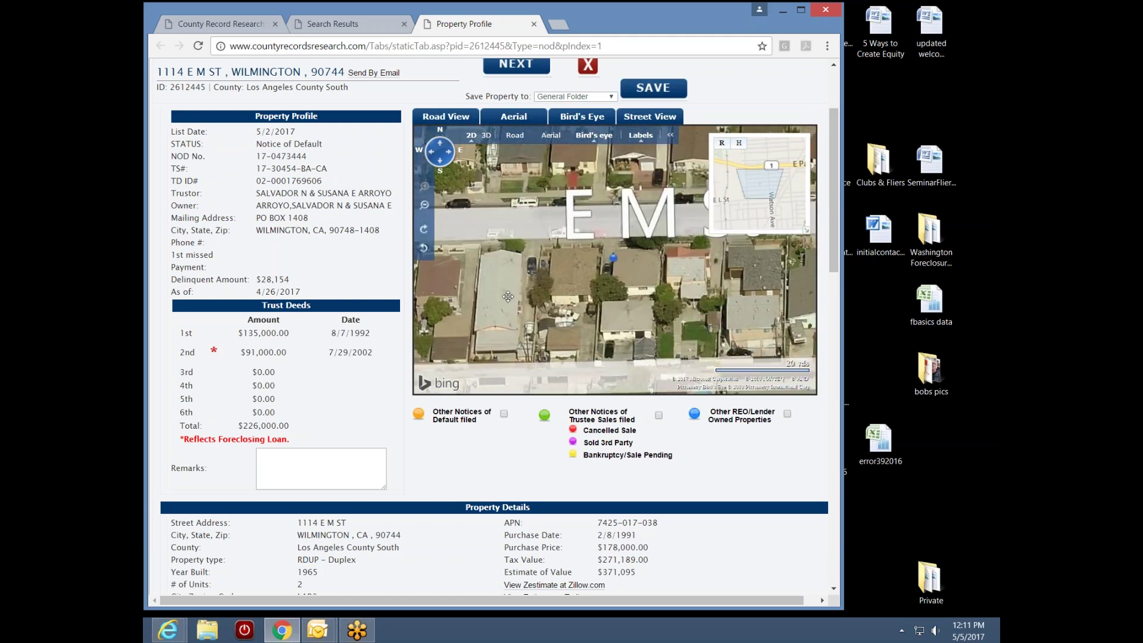
pyautogui.click(424, 230)
pyautogui.click(428, 233)
pyautogui.click(428, 234)
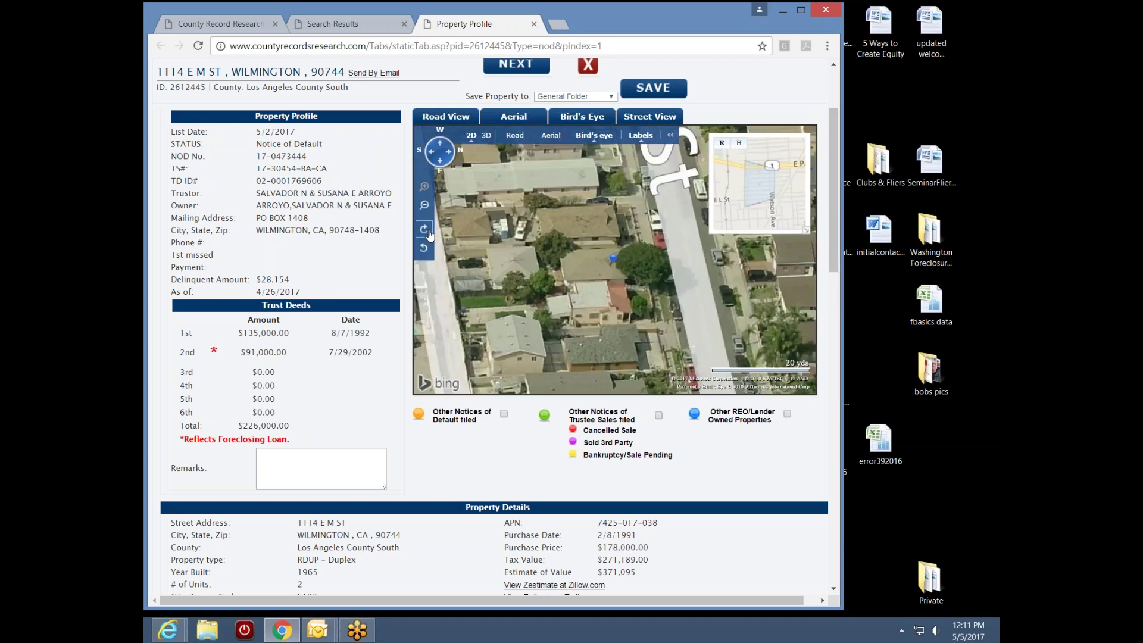
pyautogui.click(428, 233)
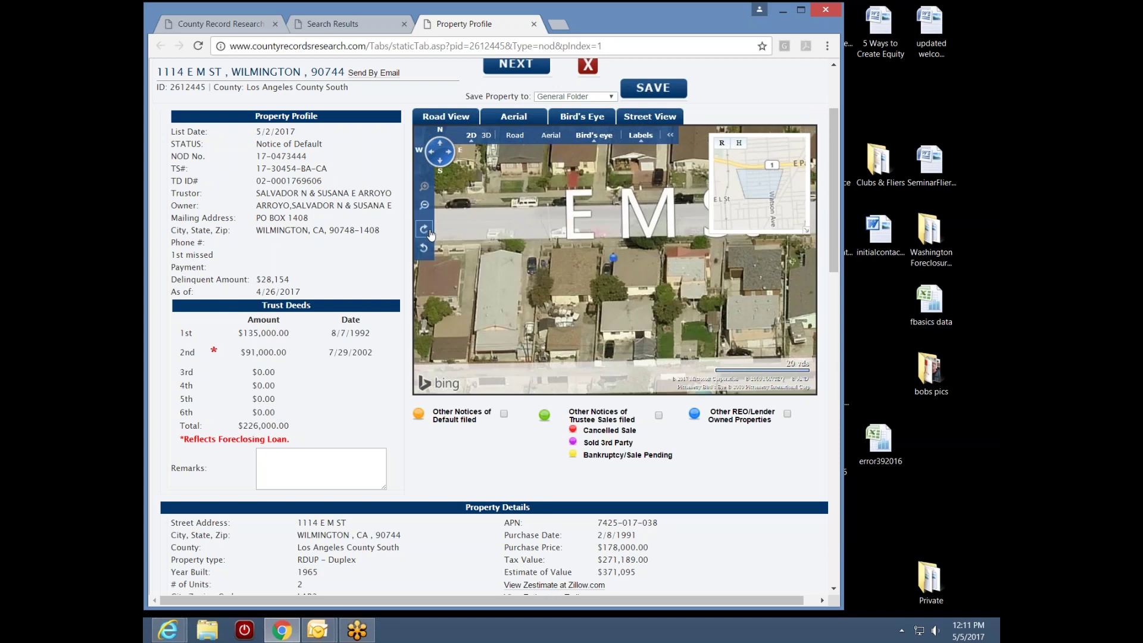
pyautogui.click(428, 233)
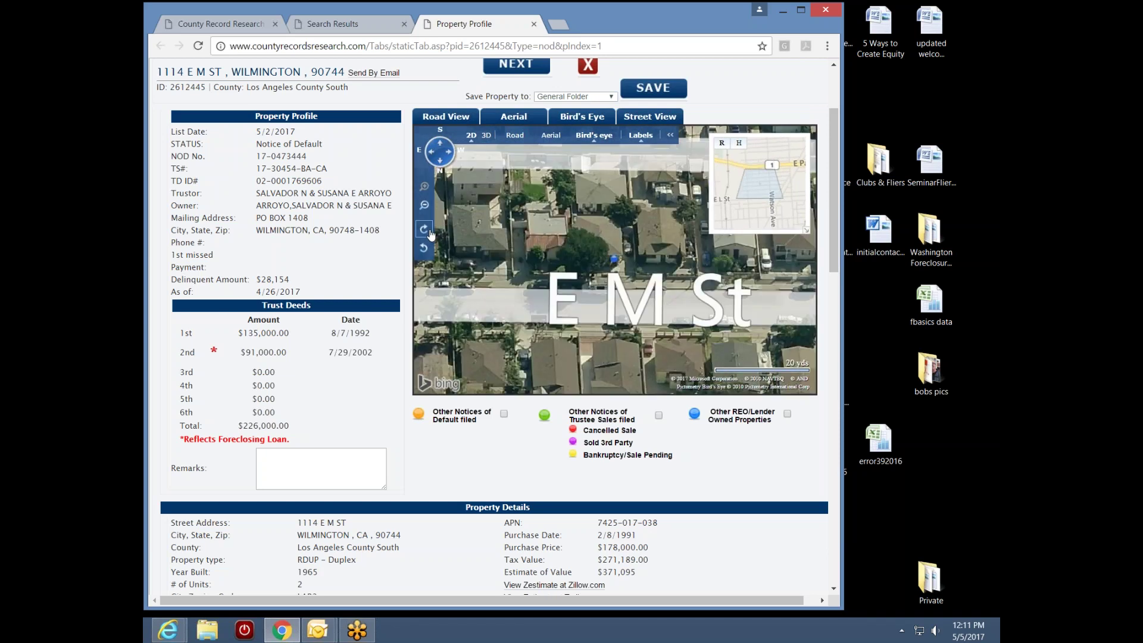
# - Inspect the blocks surrounding the property in the wider Bird's eye imagery and return to its marker
pyautogui.scroll(-1, 615, 274)
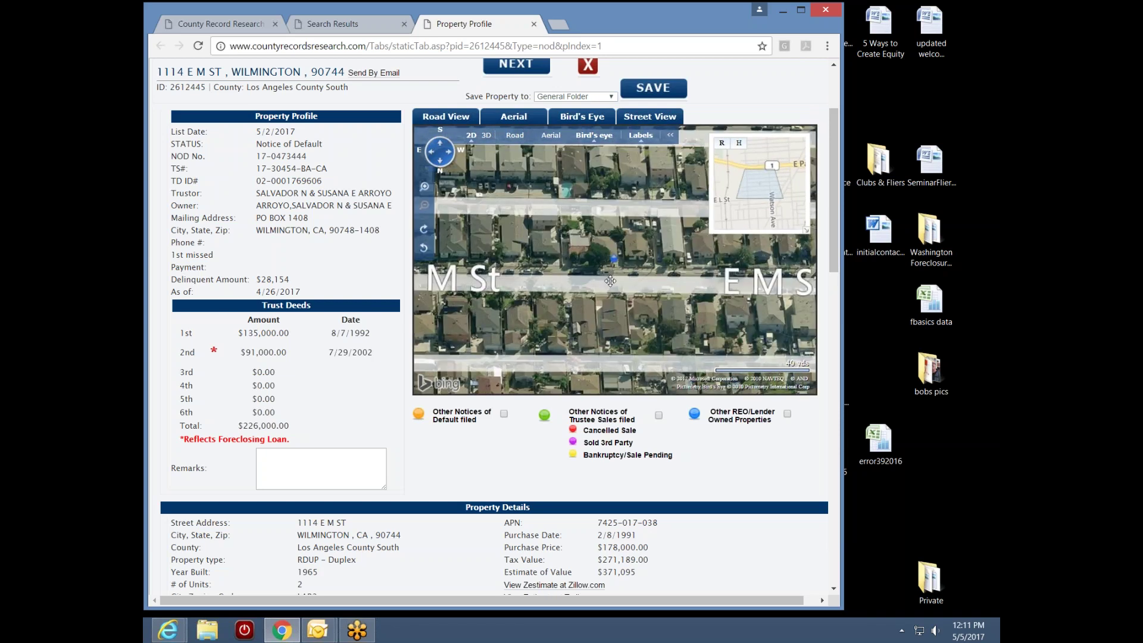
pyautogui.moveTo(656, 292); pyautogui.dragTo(709, 324)
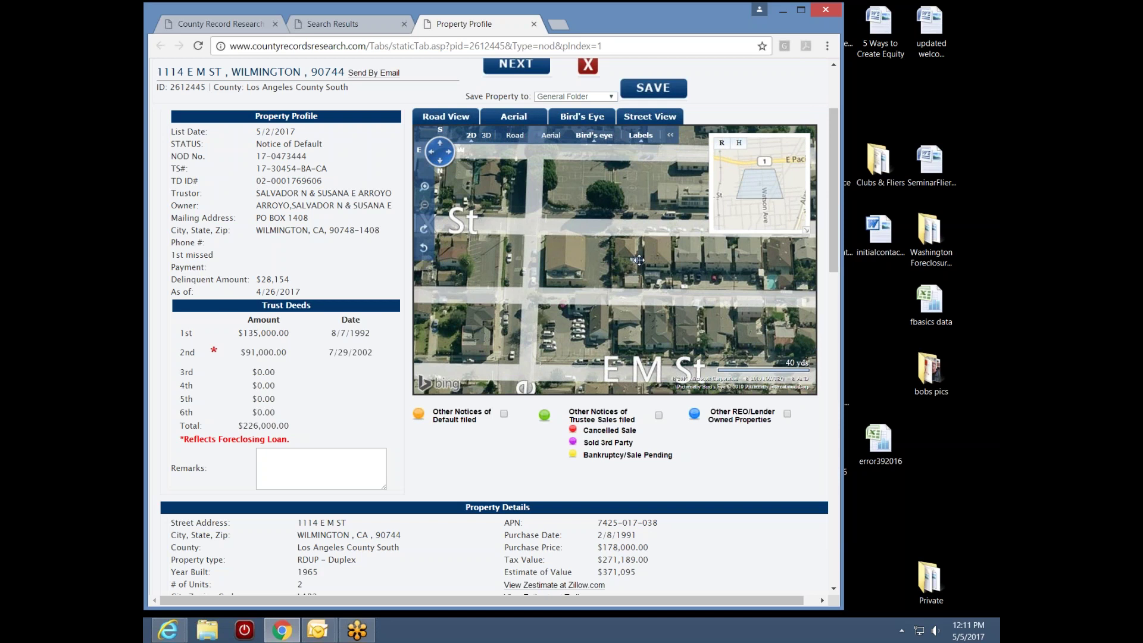
pyautogui.moveTo(640, 259); pyautogui.dragTo(599, 293)
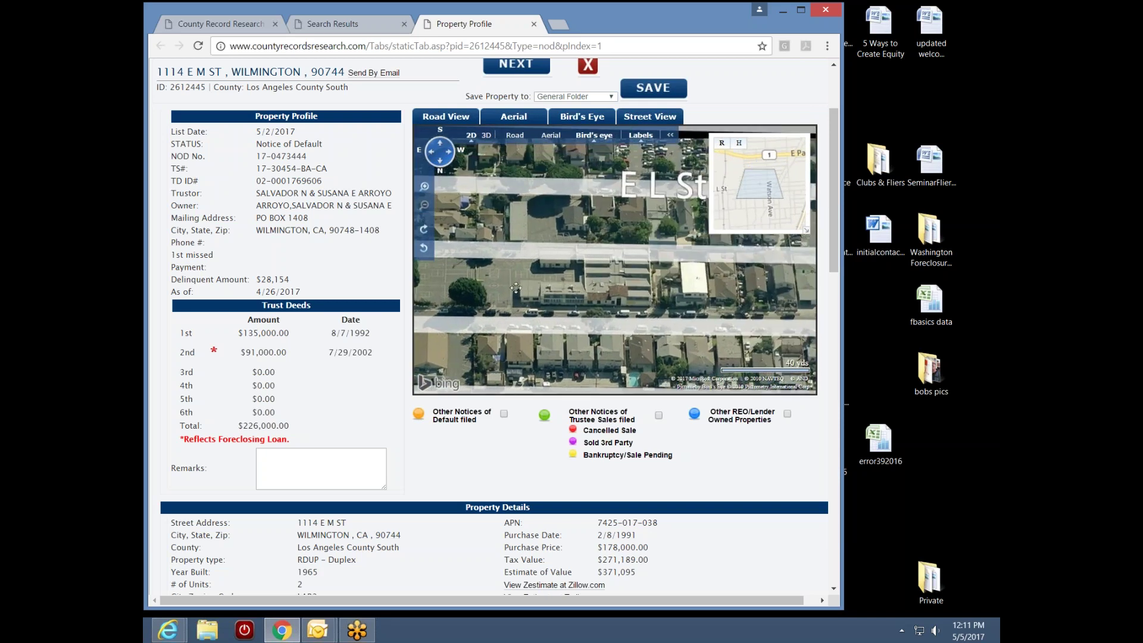
pyautogui.moveTo(581, 273); pyautogui.dragTo(652, 217)
pyautogui.moveTo(643, 298); pyautogui.dragTo(648, 229)
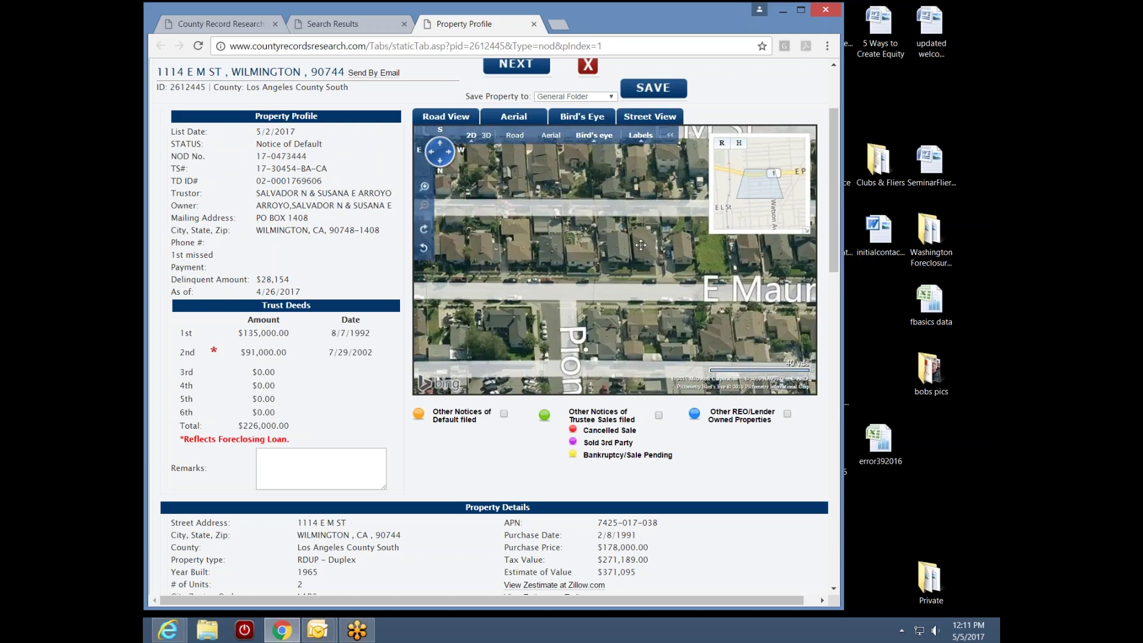
pyautogui.moveTo(635, 298); pyautogui.dragTo(653, 299)
pyautogui.moveTo(640, 256); pyautogui.dragTo(645, 309)
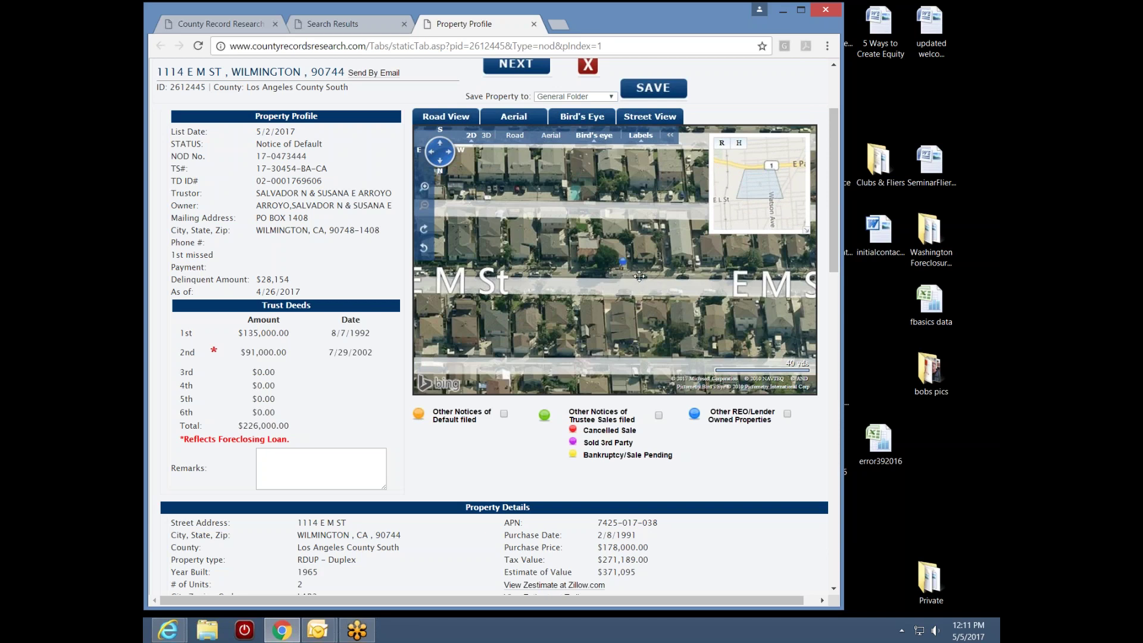
# - Return the map to Road view and show the wider Wilmington area around the property
pyautogui.click(513, 137)
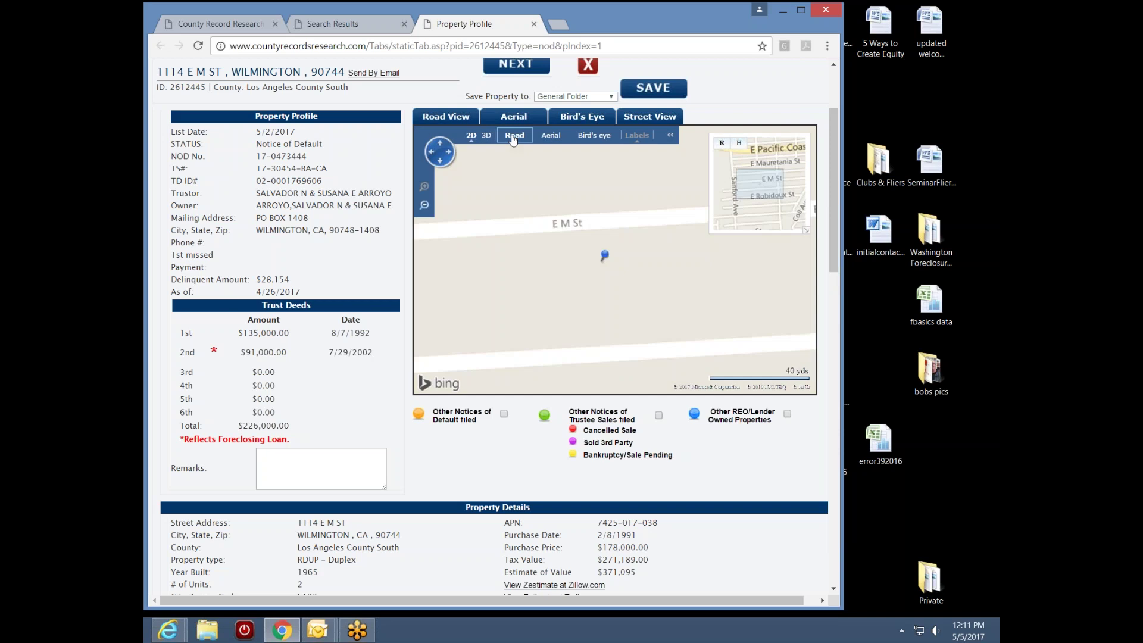
pyautogui.scroll(-4, 596, 290)
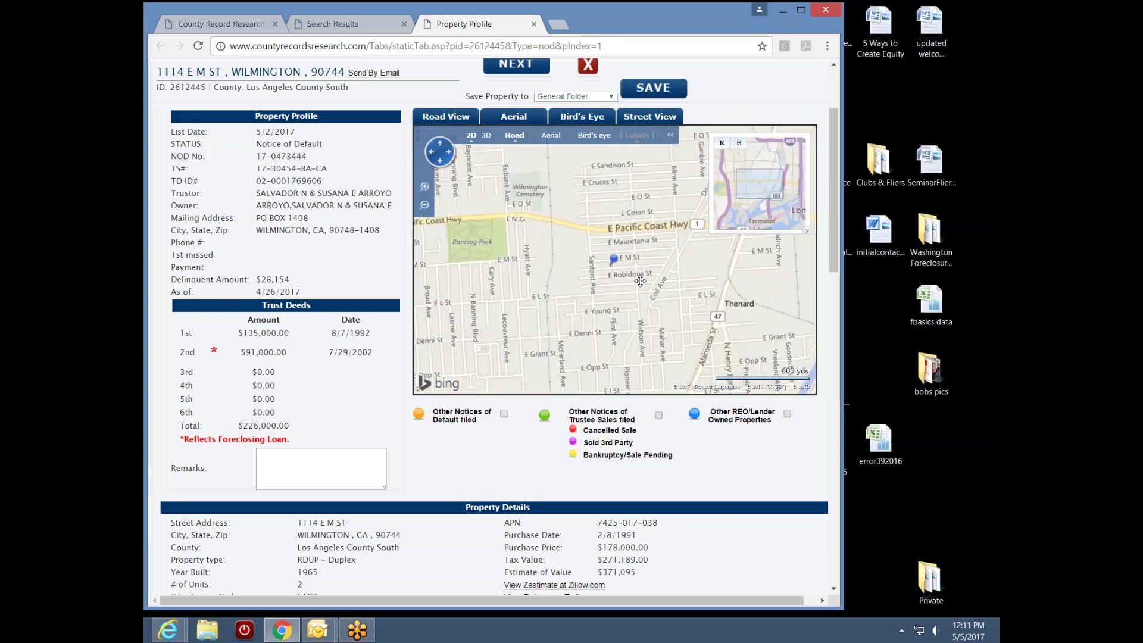
pyautogui.moveTo(681, 306); pyautogui.dragTo(552, 345)
pyautogui.scroll(-2, 552, 345)
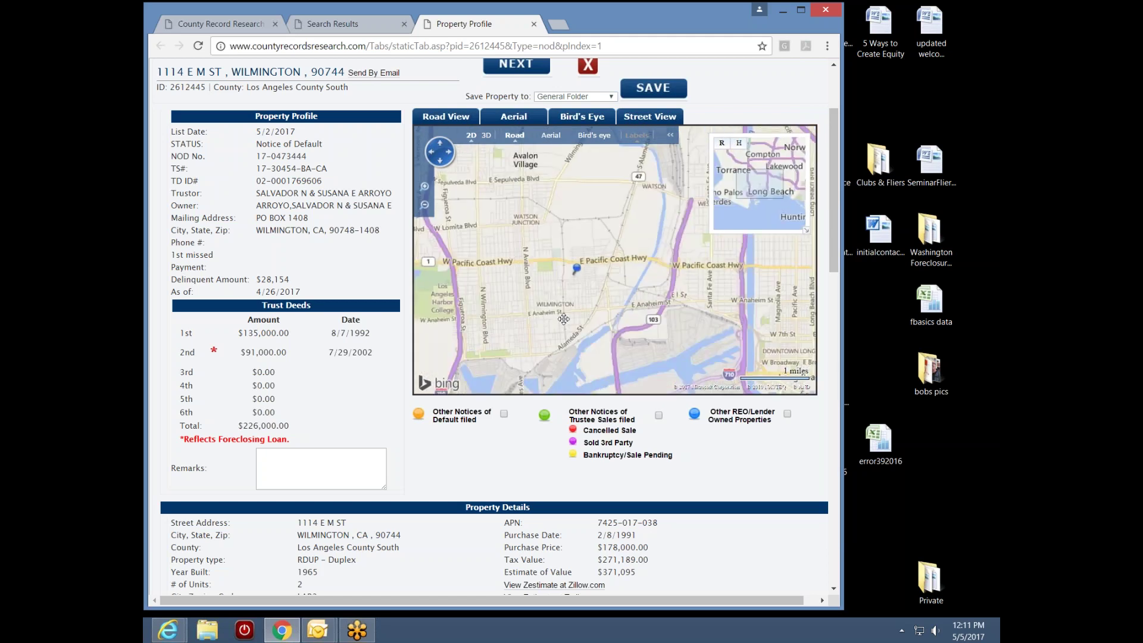
# - Examine the road map of the wider Wilmington area around the E M St property and read through its property details
pyautogui.moveTo(516, 295); pyautogui.dragTo(661, 301)
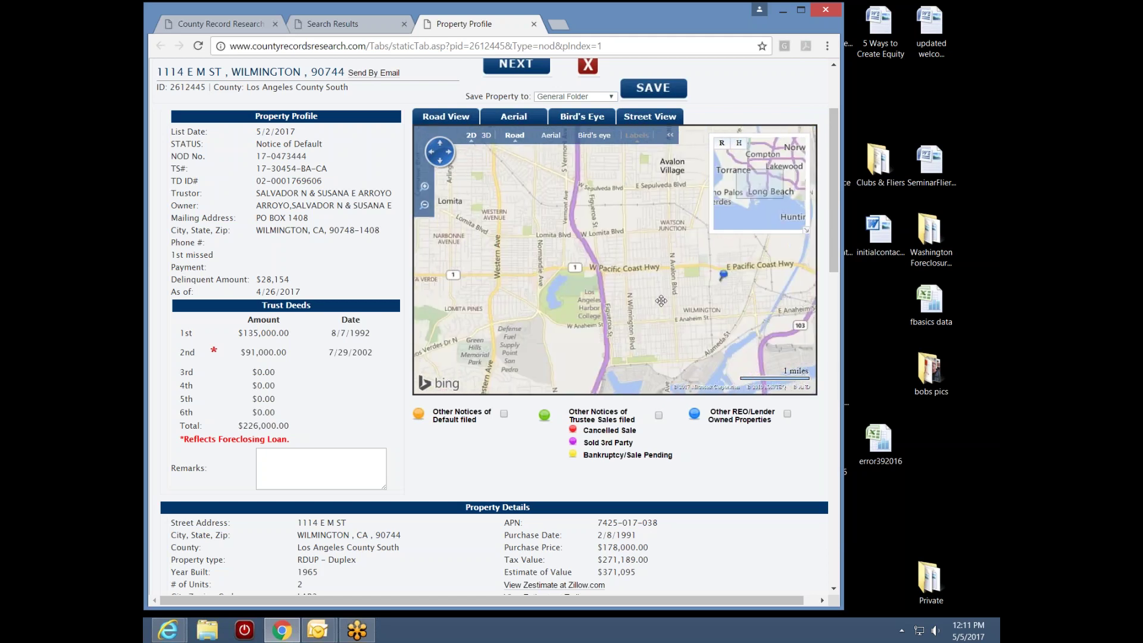
pyautogui.moveTo(627, 174)
pyautogui.mouseDown()
pyautogui.moveTo(598, 357)
pyautogui.moveTo(598, 149)
pyautogui.mouseUp()
pyautogui.moveTo(680, 275)
pyautogui.mouseDown()
pyautogui.moveTo(521, 312)
pyautogui.moveTo(444, 290)
pyautogui.moveTo(699, 302)
pyautogui.mouseUp()
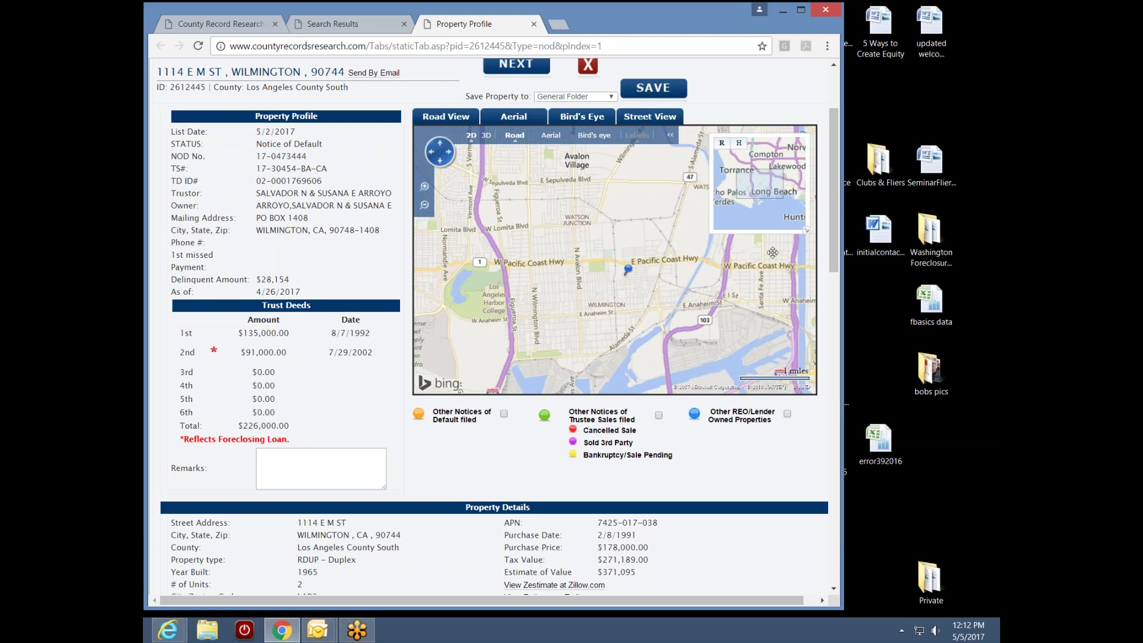
pyautogui.scroll(-3, 831, 241)
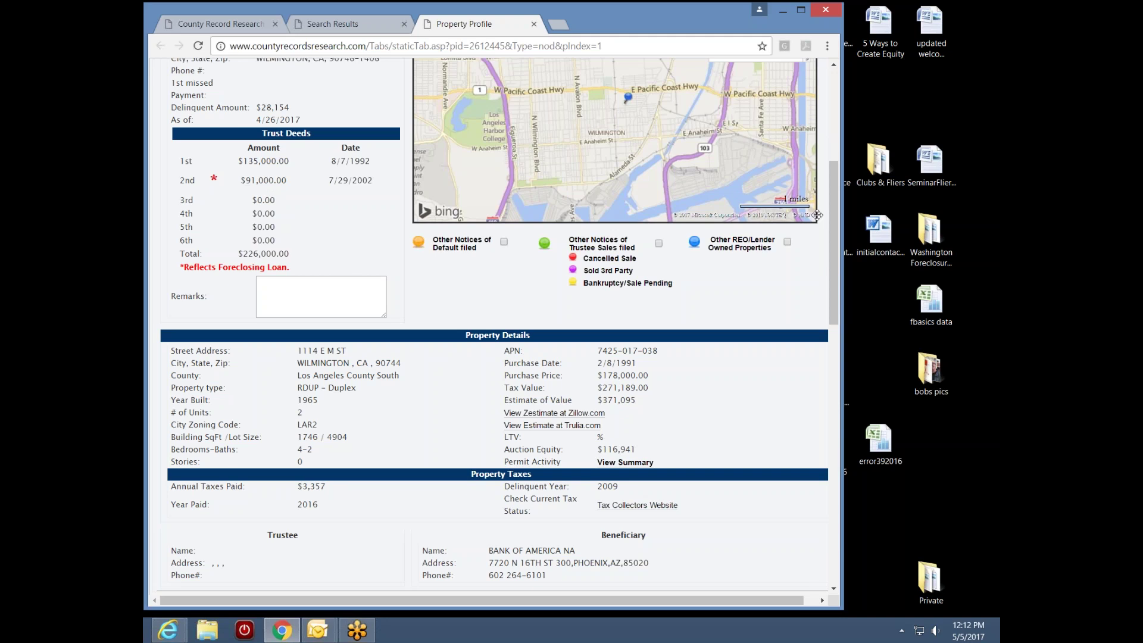
pyautogui.scroll(1, 832, 234)
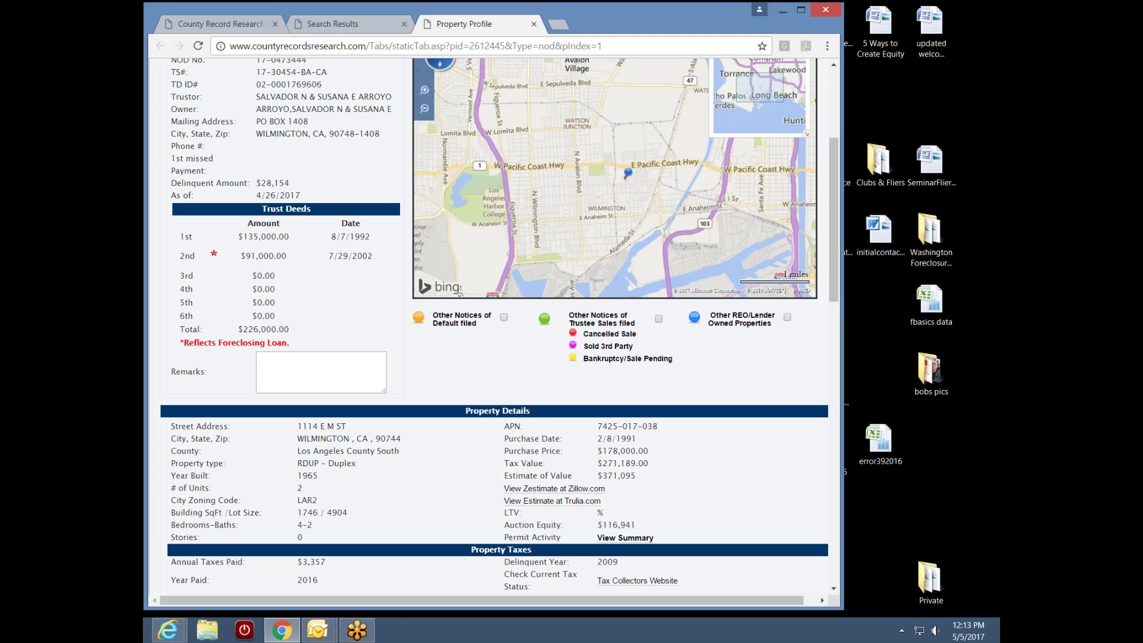
# - Close the E M St profile, check how auction equity is defined in the results, and open the Dunton Dr property in Whittier
pyautogui.click(533, 24)
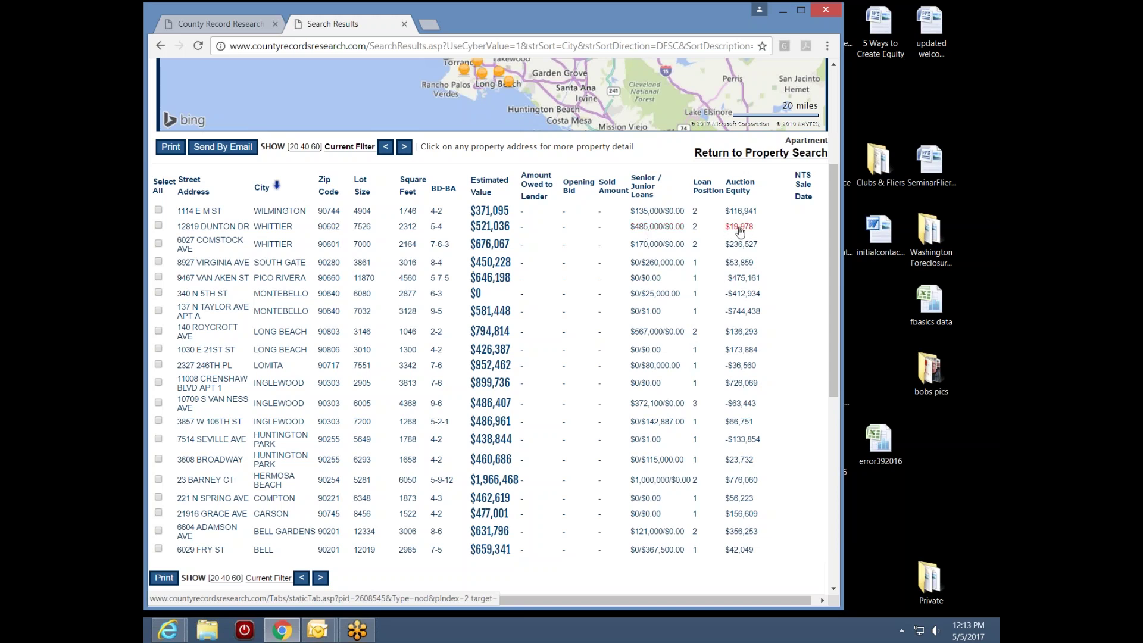
pyautogui.moveTo(742, 233)
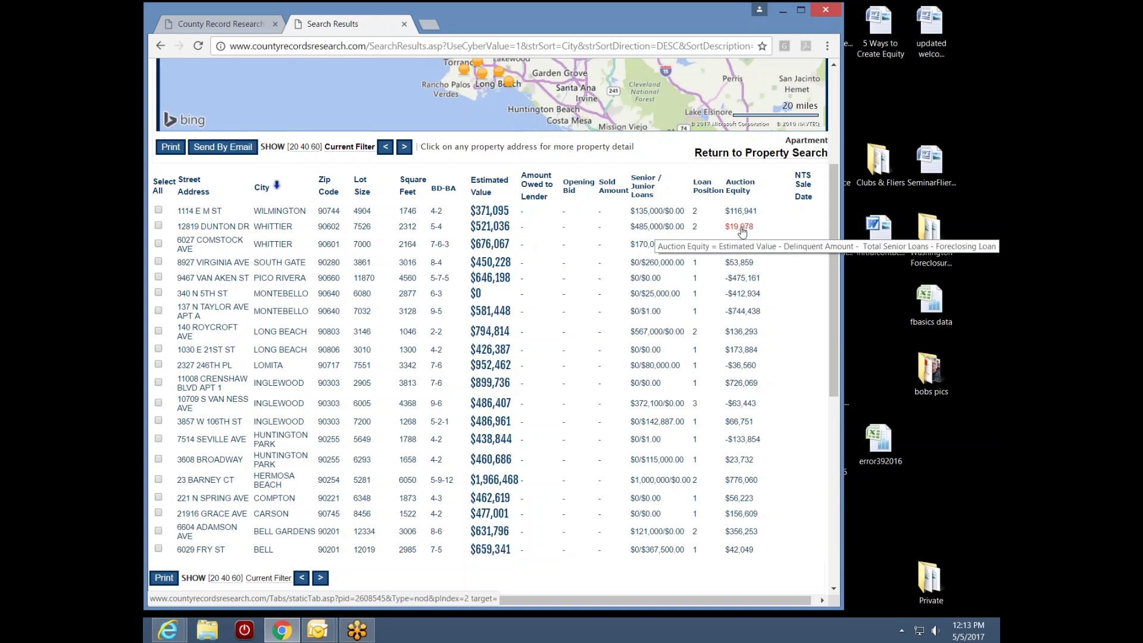
pyautogui.click(206, 227)
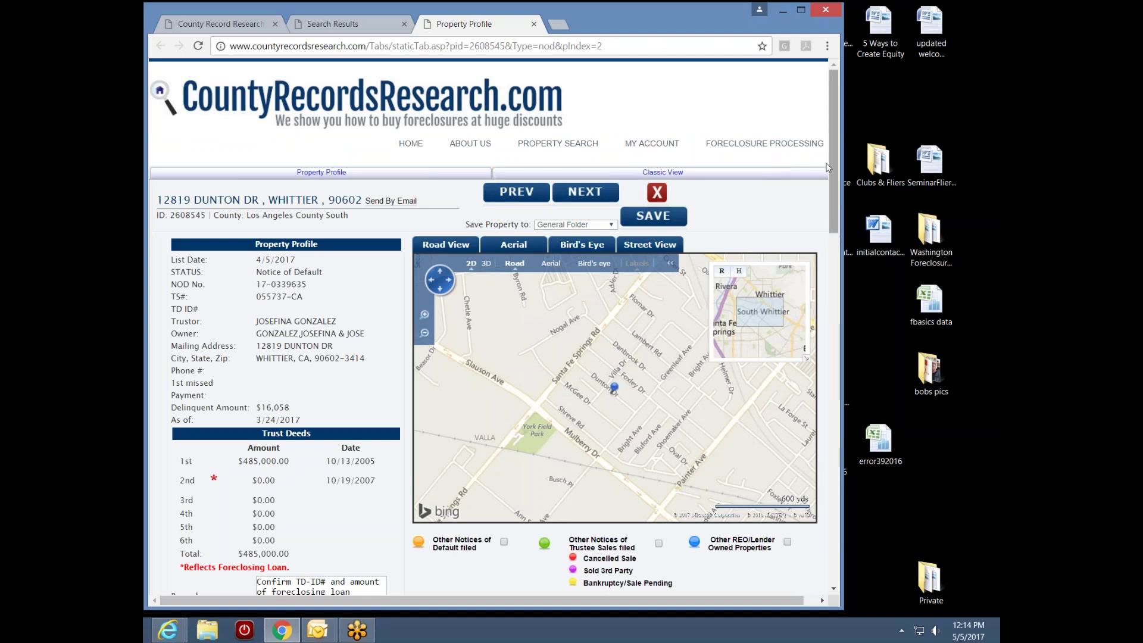
# - Review the Dunton Dr profile's delinquent amount, trust deeds, remarks, value estimate and beneficiary details
pyautogui.moveTo(834, 141); pyautogui.dragTo(833, 183)
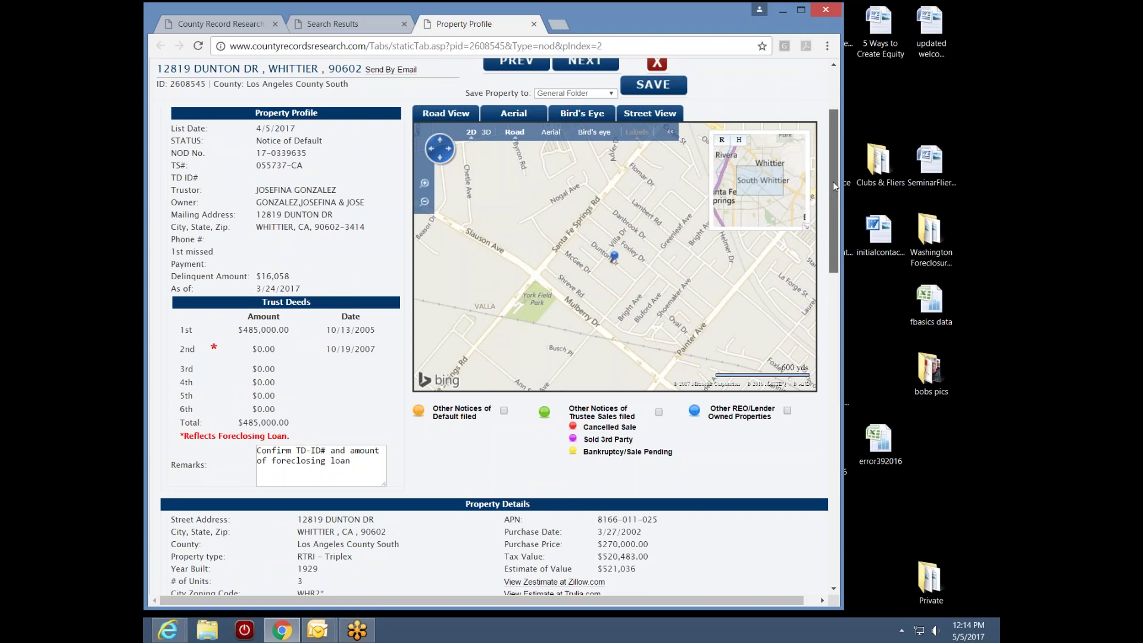
pyautogui.moveTo(834, 182); pyautogui.dragTo(834, 194)
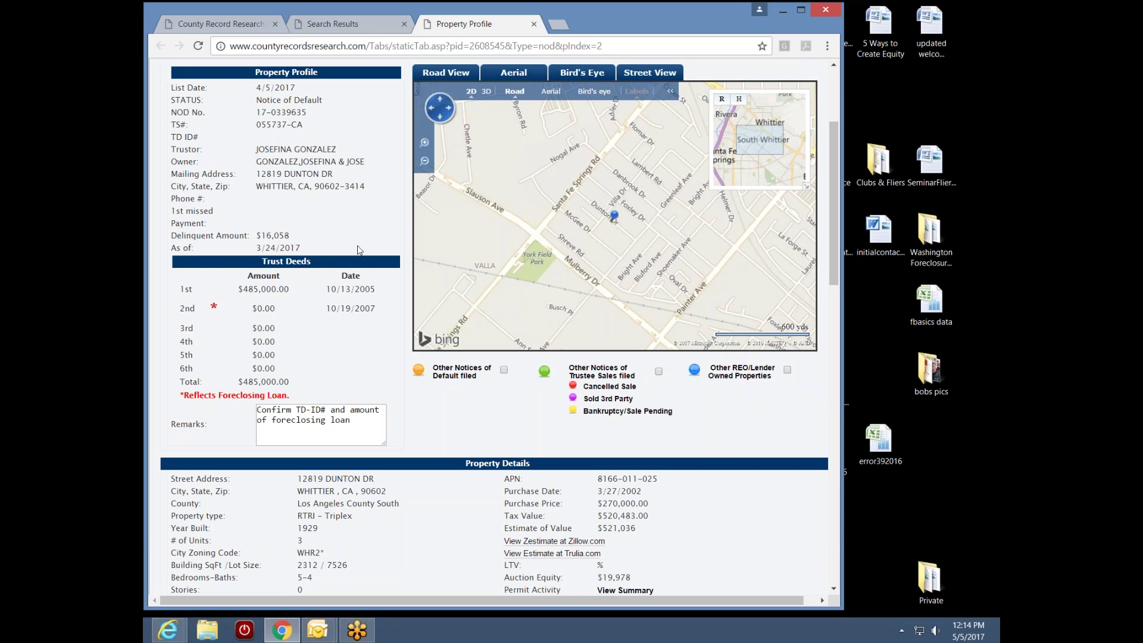
pyautogui.moveTo(833, 226)
pyautogui.mouseDown()
pyautogui.moveTo(814, 291)
pyautogui.moveTo(828, 214)
pyautogui.mouseUp()
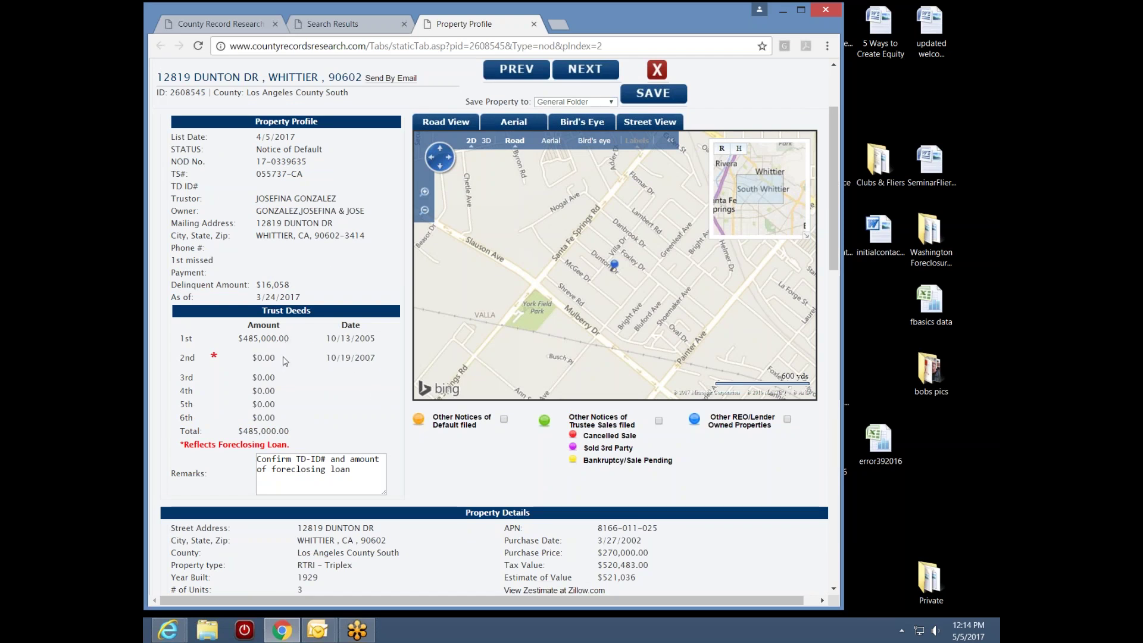
pyautogui.moveTo(834, 253); pyautogui.dragTo(834, 287)
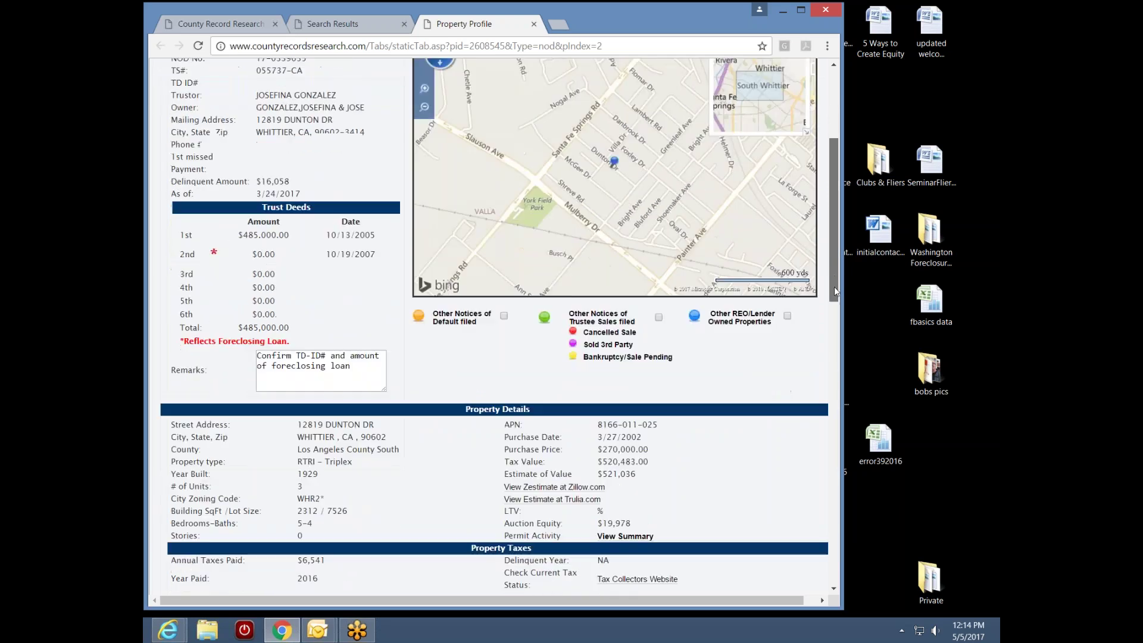
pyautogui.scroll(-3, 834, 301)
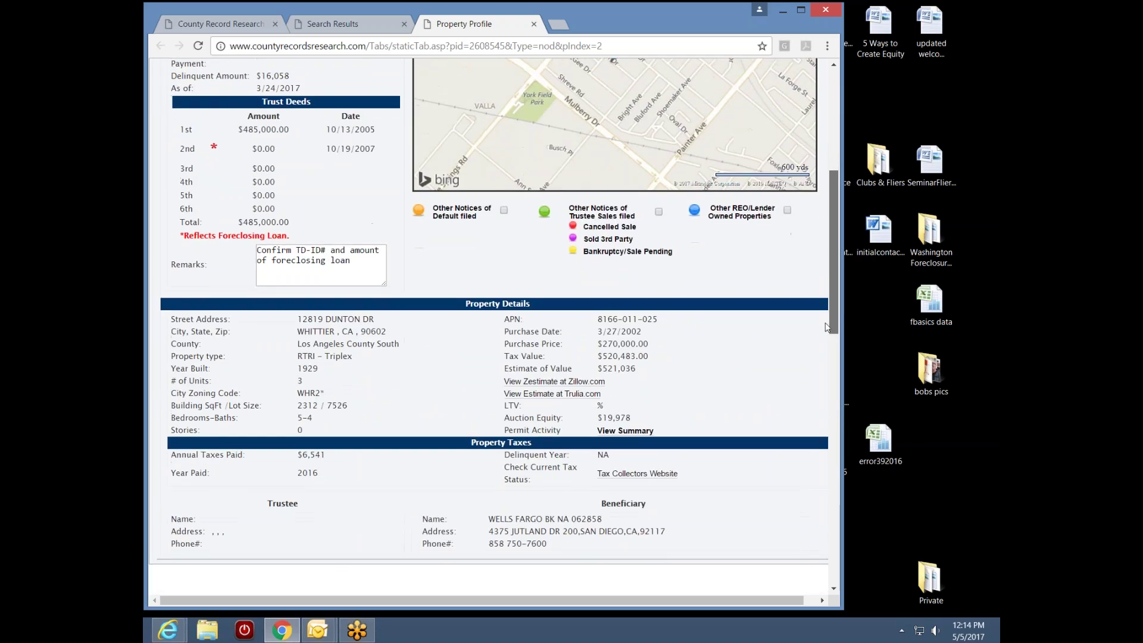
pyautogui.moveTo(835, 357); pyautogui.dragTo(840, 295)
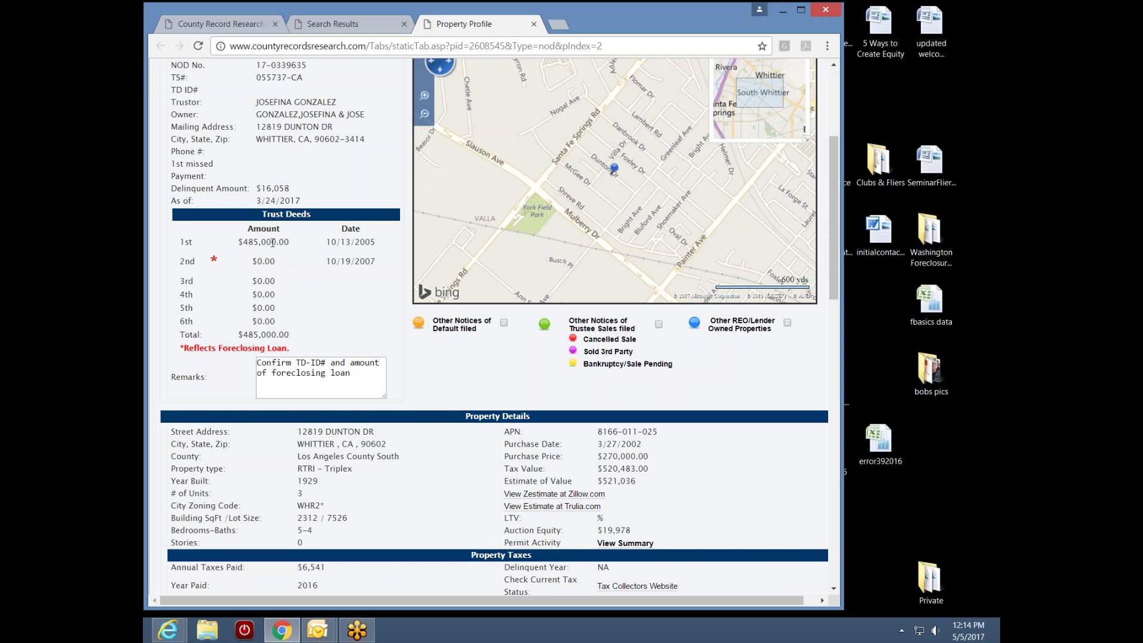
pyautogui.moveTo(839, 283); pyautogui.dragTo(826, 314)
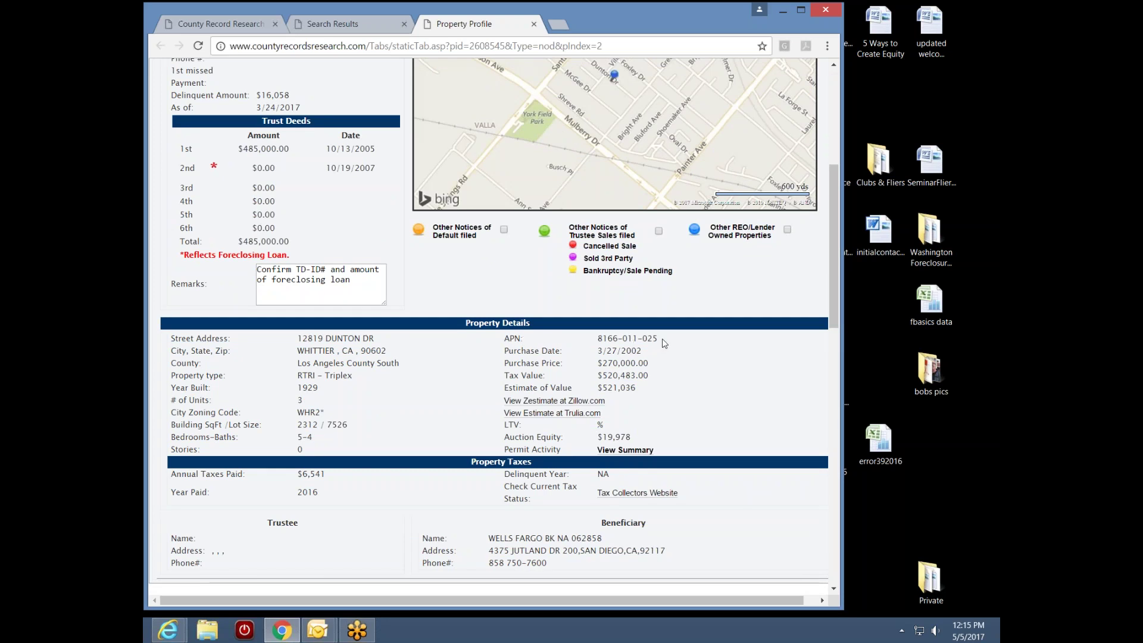
# - Copy the Dunton Dr property's APN from the property details
pyautogui.moveTo(665, 343); pyautogui.dragTo(598, 339)
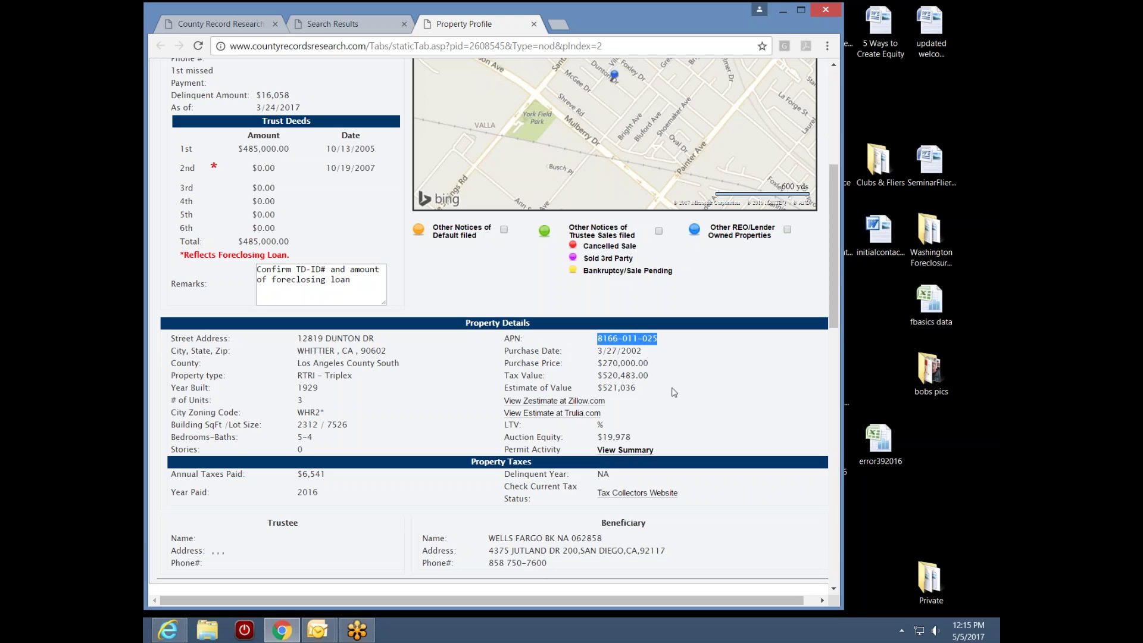
pyautogui.rightClick(613, 339)
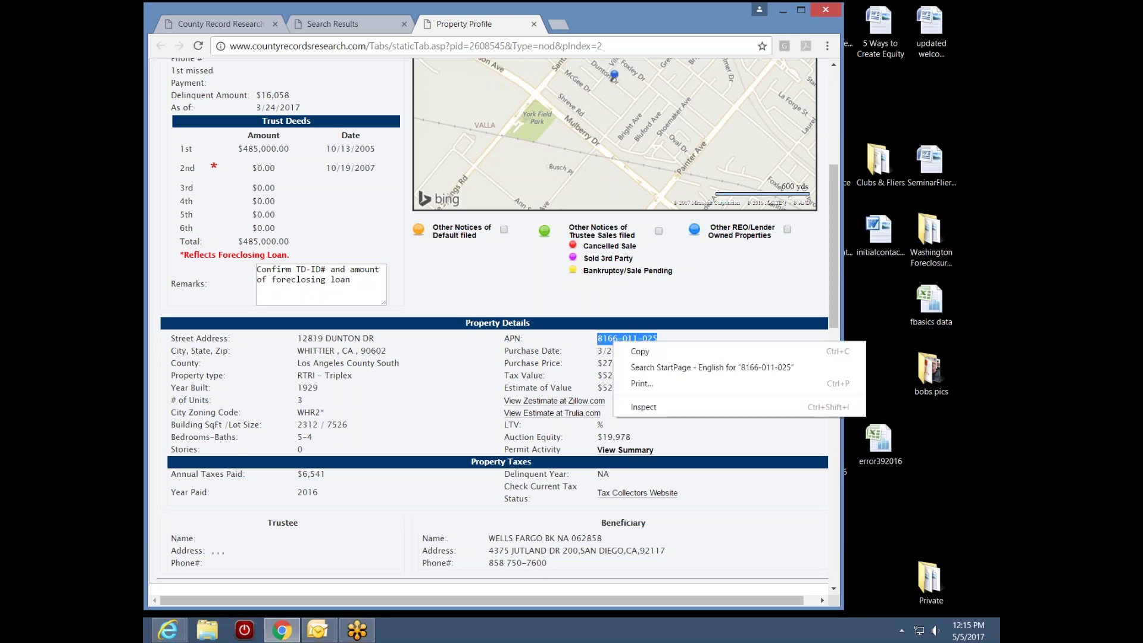
pyautogui.click(643, 353)
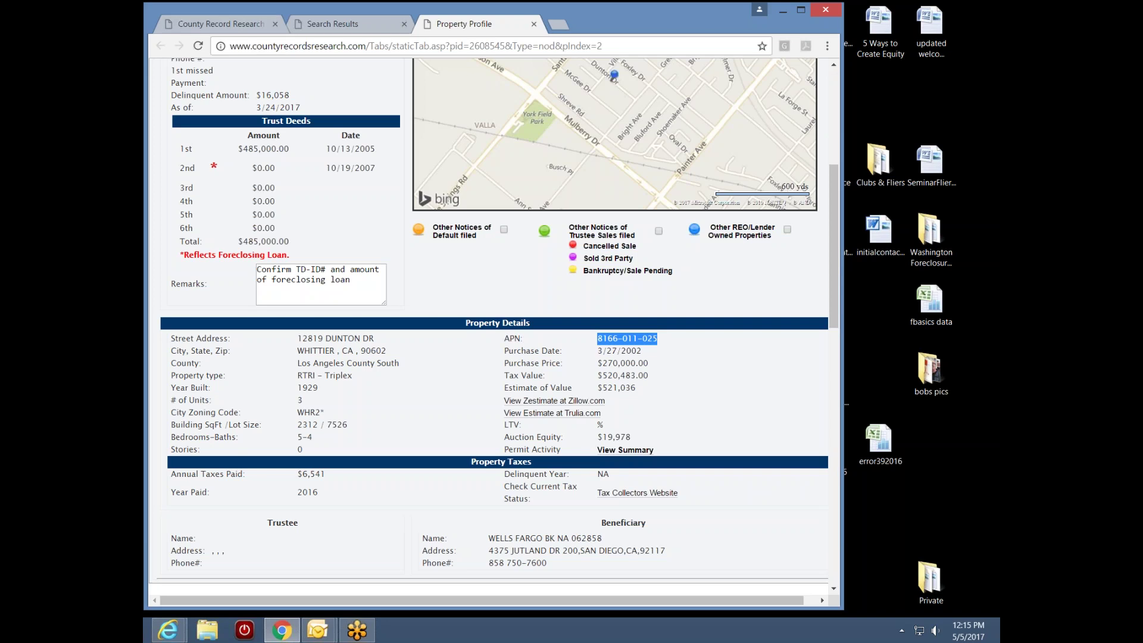
# - Run a Single Property Search on the search page using the copied APN as the parcel number
pyautogui.click(220, 25)
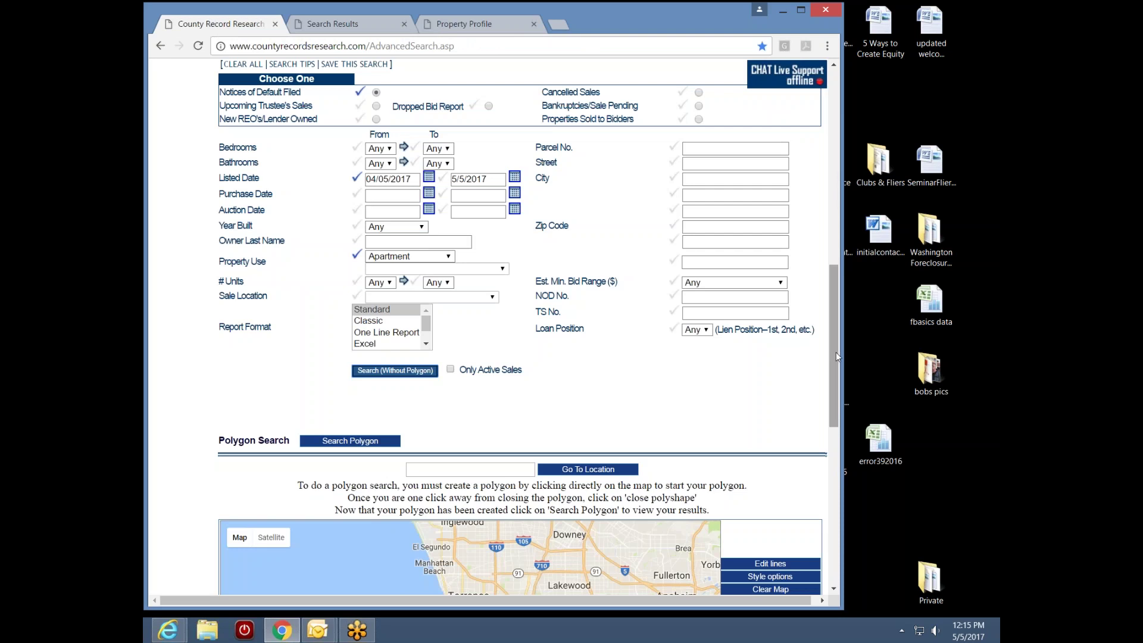
pyautogui.moveTo(836, 361); pyautogui.dragTo(838, 278)
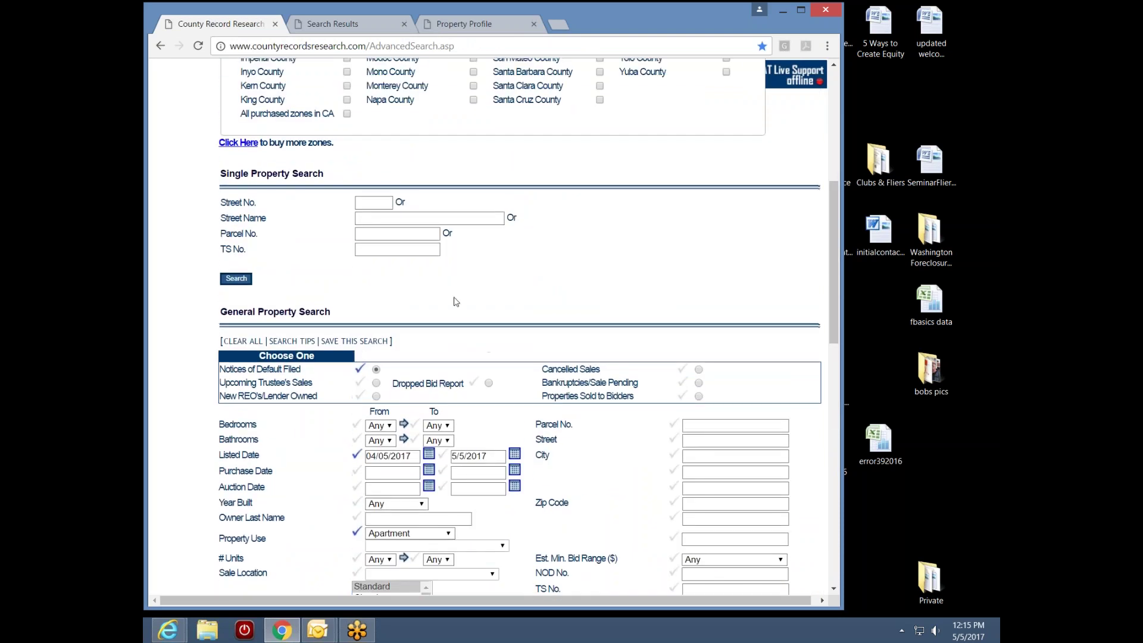
pyautogui.click(367, 234)
pyautogui.rightClick(368, 235)
pyautogui.click(418, 319)
pyautogui.click(240, 280)
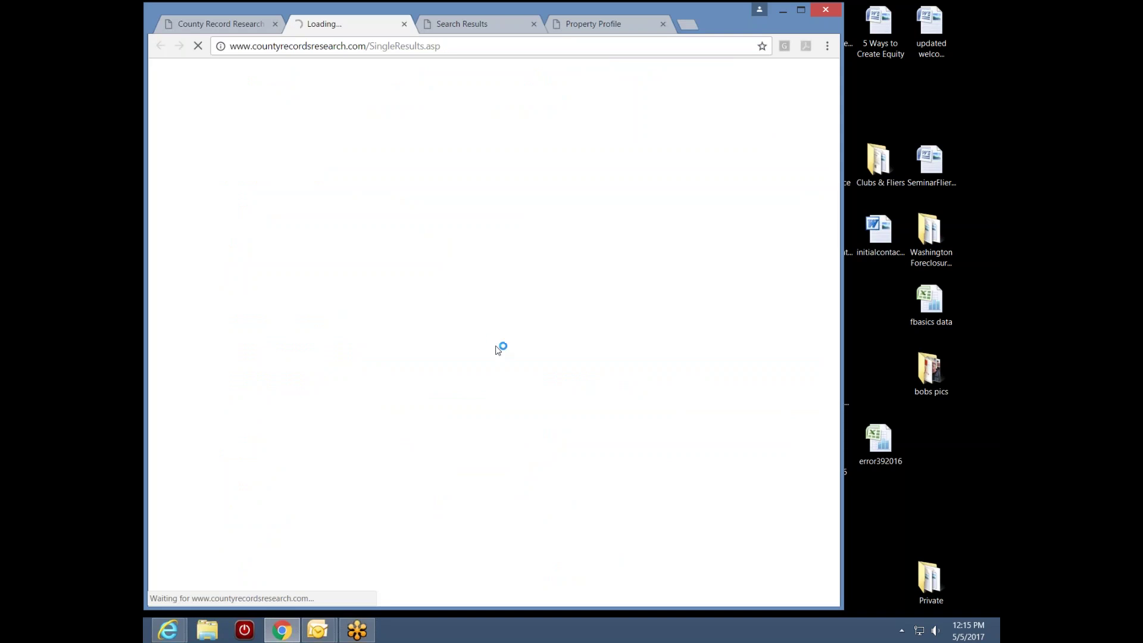
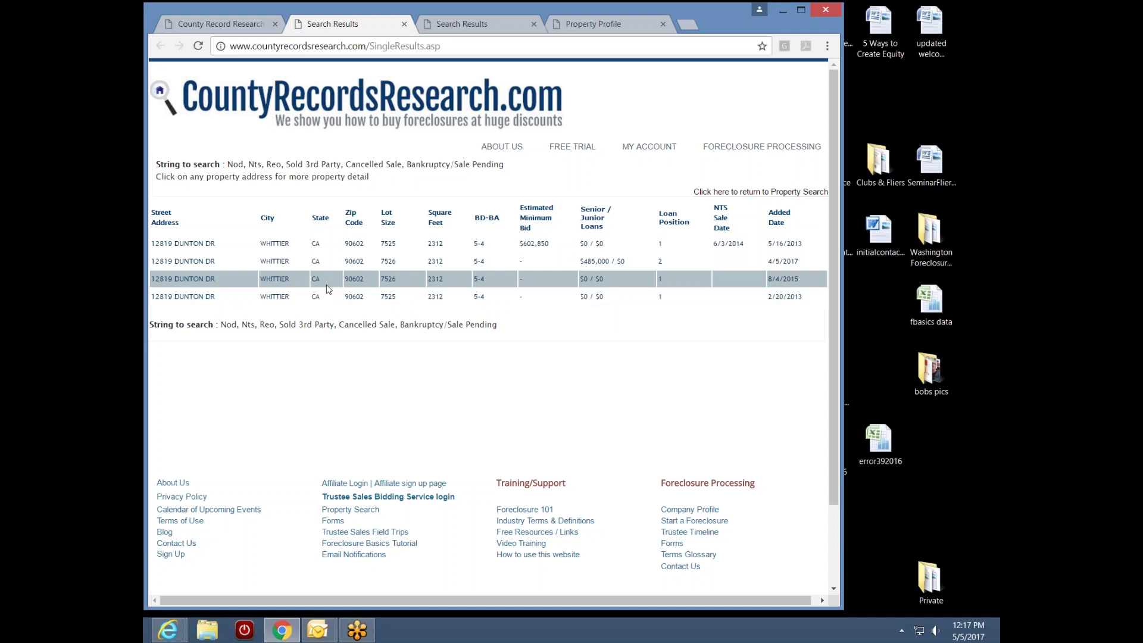
# - Open the Dunton Dr record added 2/20/2013, review its delinquent amount and trust deeds, and return to the record list
pyautogui.click(183, 297)
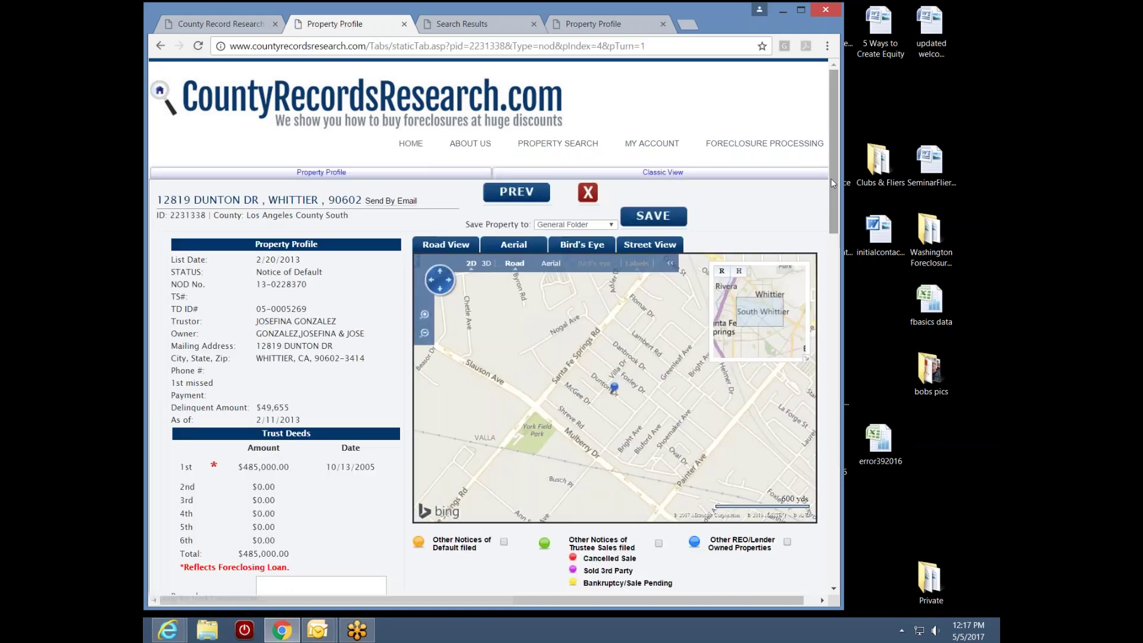
pyautogui.moveTo(830, 177); pyautogui.dragTo(825, 235)
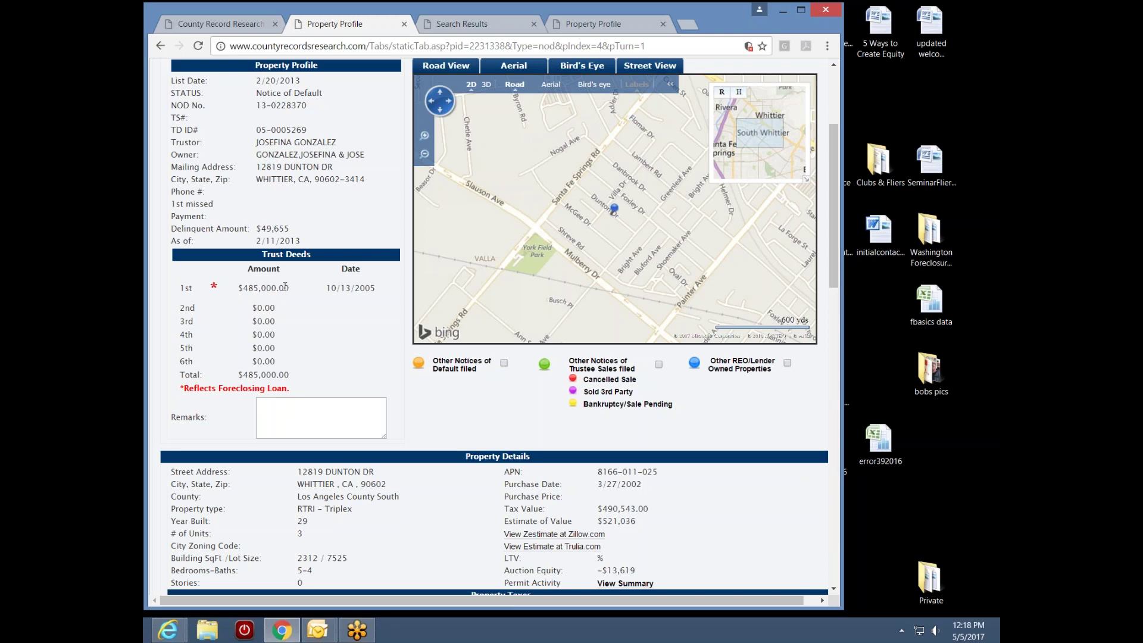
pyautogui.scroll(-2, 834, 234)
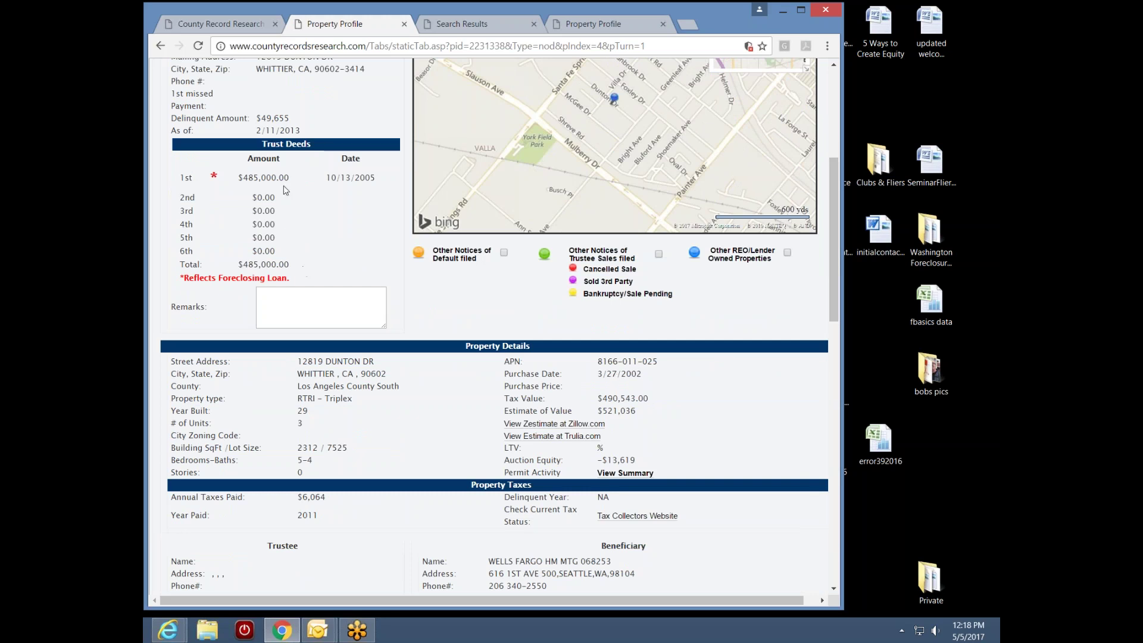
pyautogui.scroll(4, 835, 264)
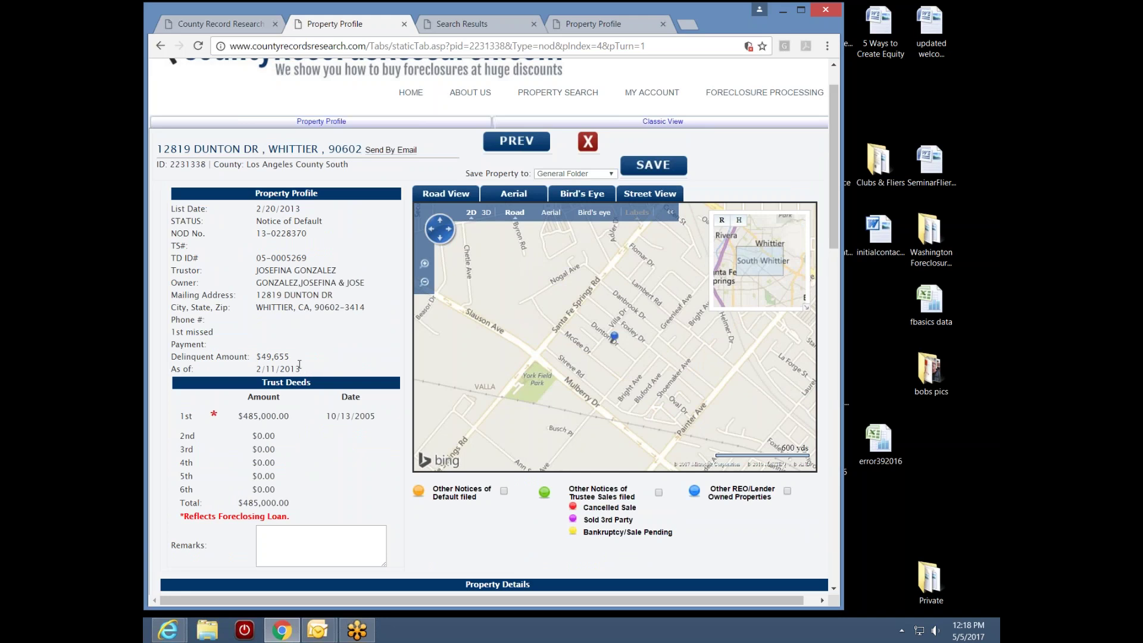
pyautogui.click(161, 46)
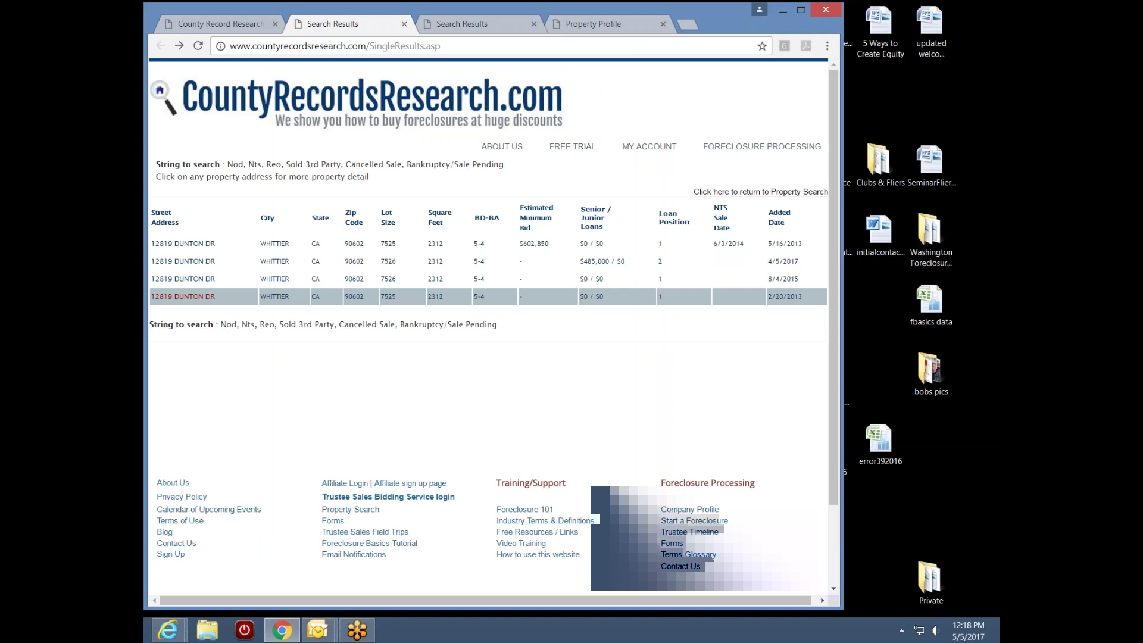
# - Open the Dunton Dr record added 8/4/2015, review its trust deeds, property type and beneficiary, and return to the record list
pyautogui.click(193, 284)
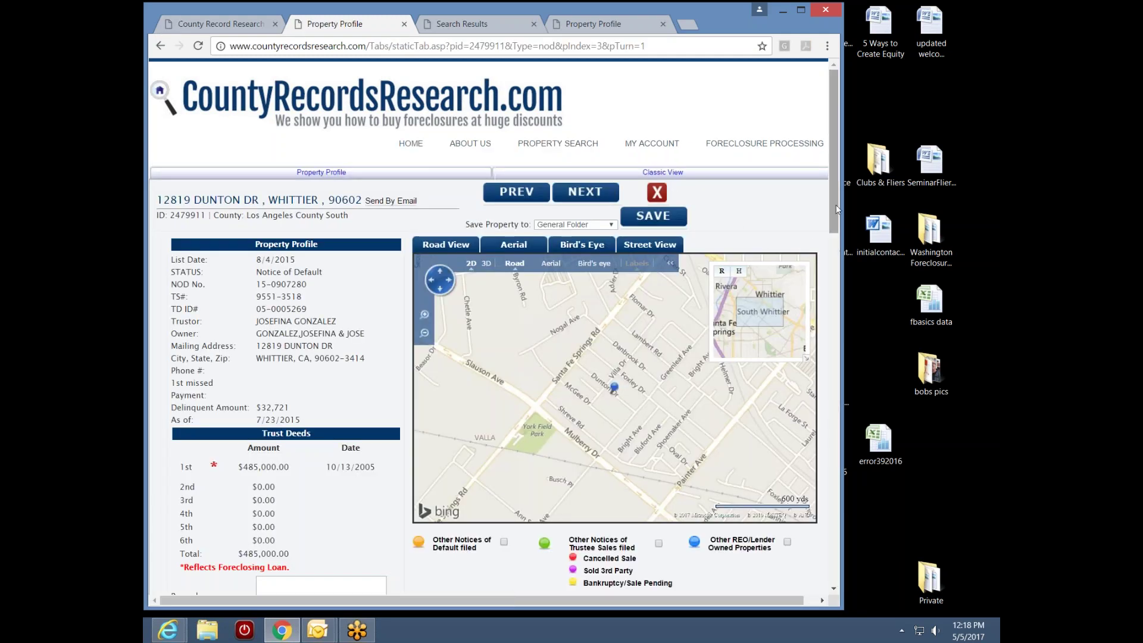
pyautogui.moveTo(836, 205); pyautogui.dragTo(834, 274)
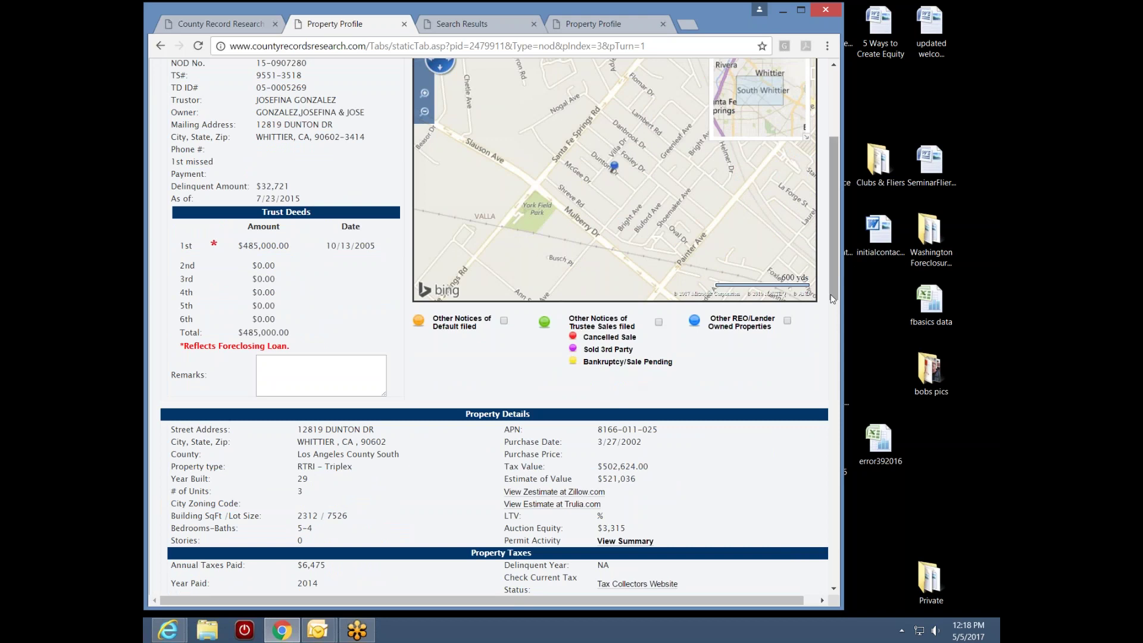
pyautogui.scroll(-1, 285, 406)
pyautogui.moveTo(357, 401); pyautogui.dragTo(297, 400)
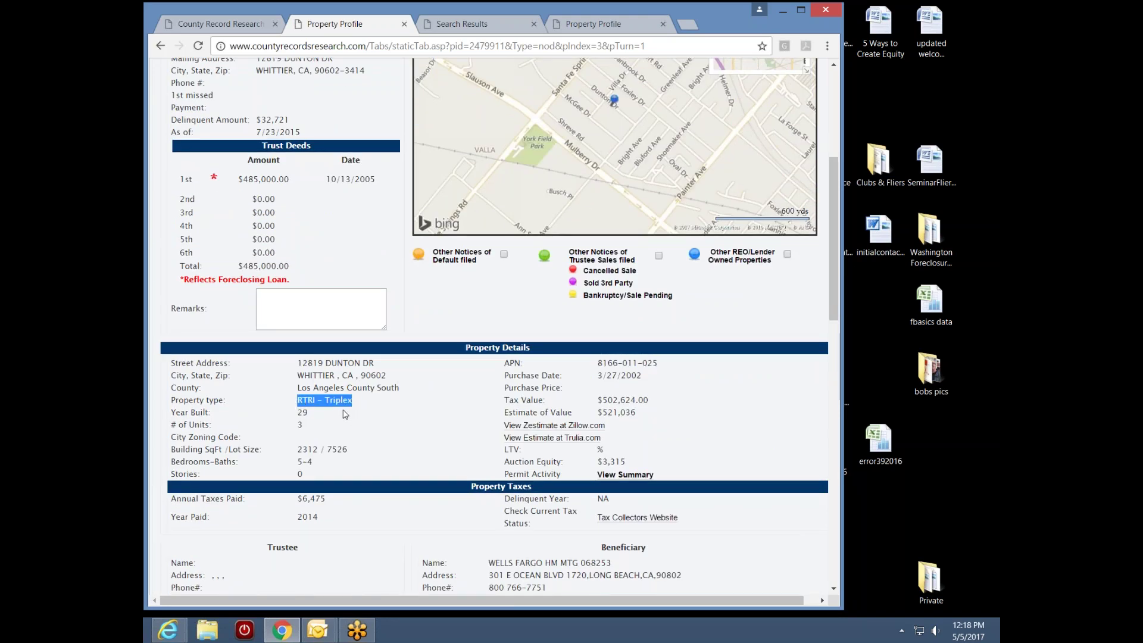
pyautogui.click(374, 410)
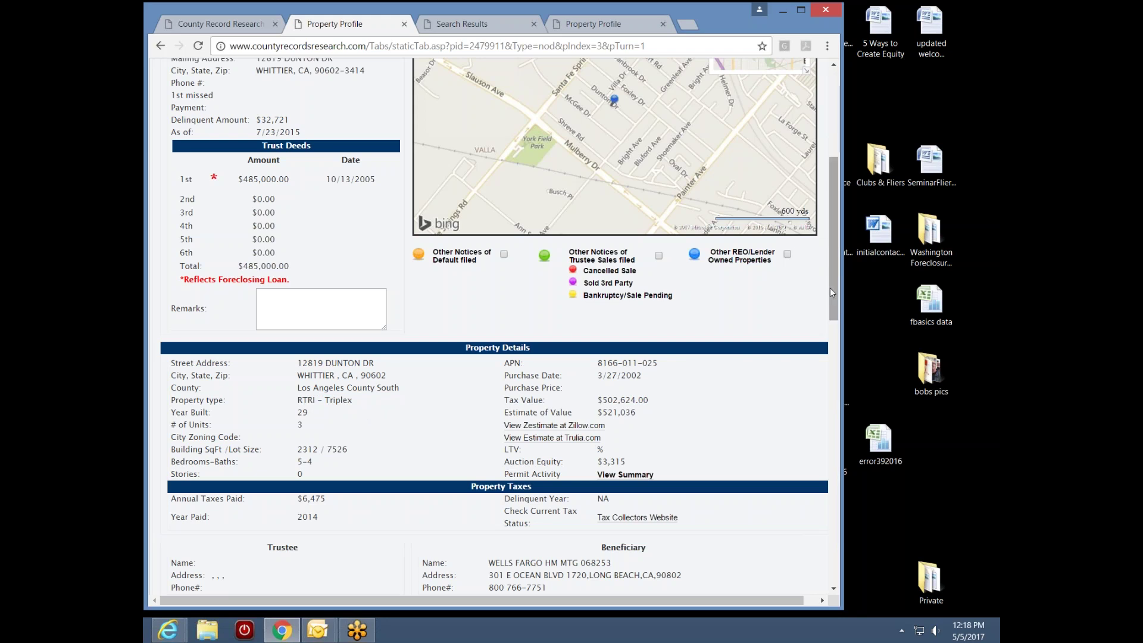
pyautogui.moveTo(831, 288); pyautogui.dragTo(831, 331)
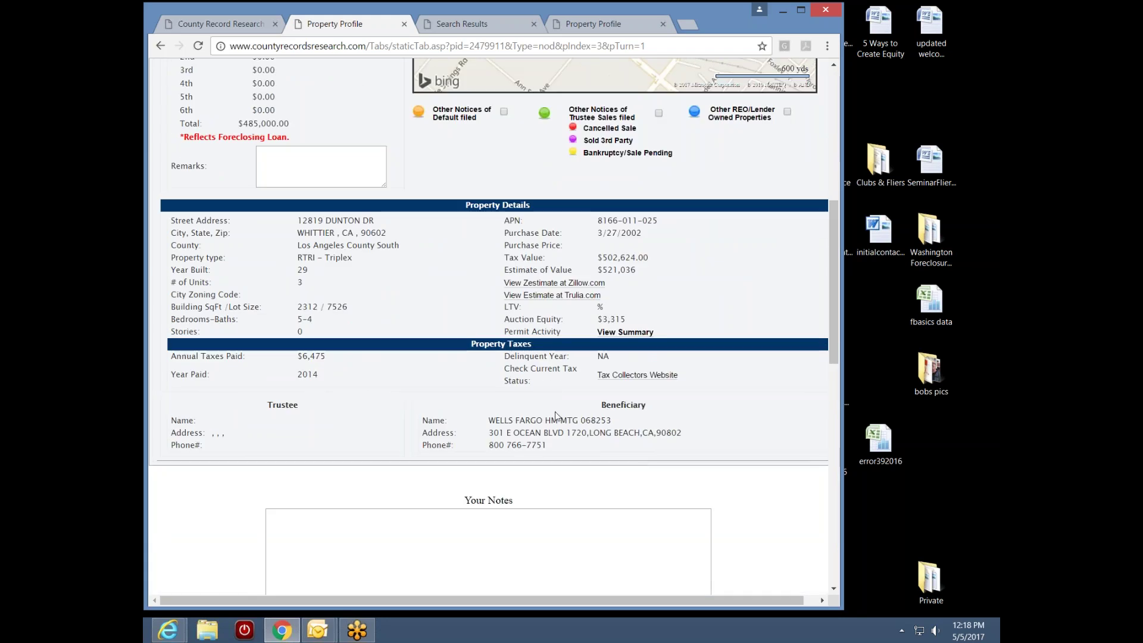
pyautogui.moveTo(832, 364); pyautogui.dragTo(833, 256)
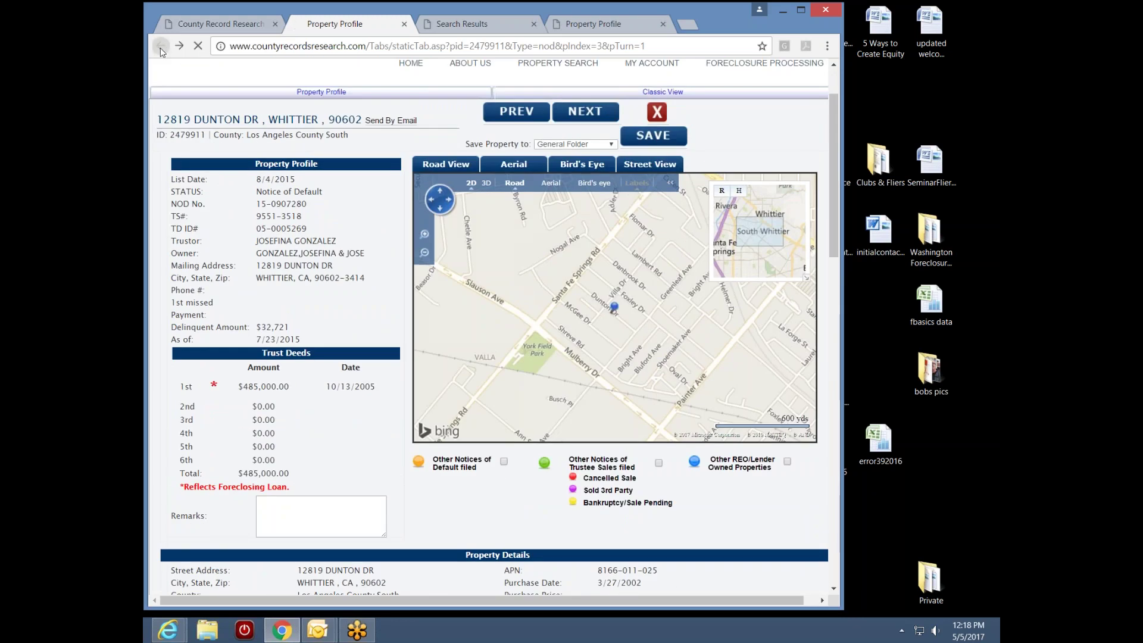
pyautogui.click(160, 46)
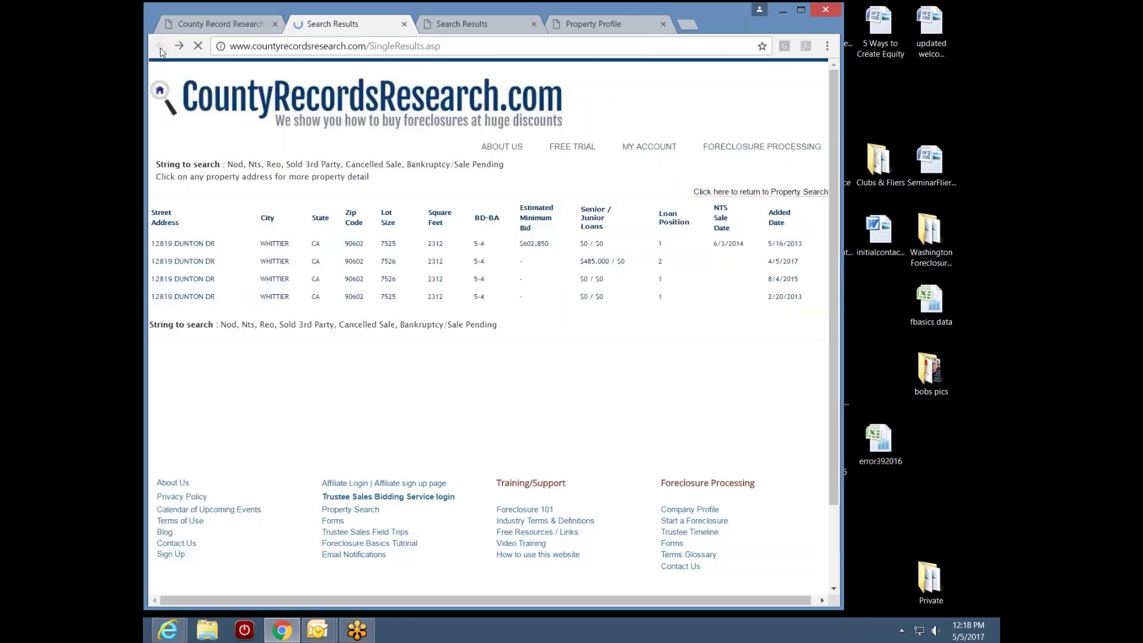
# - Open the Dunton Dr record added 4/5/2017 and examine its trust deeds and remarks
pyautogui.click(185, 263)
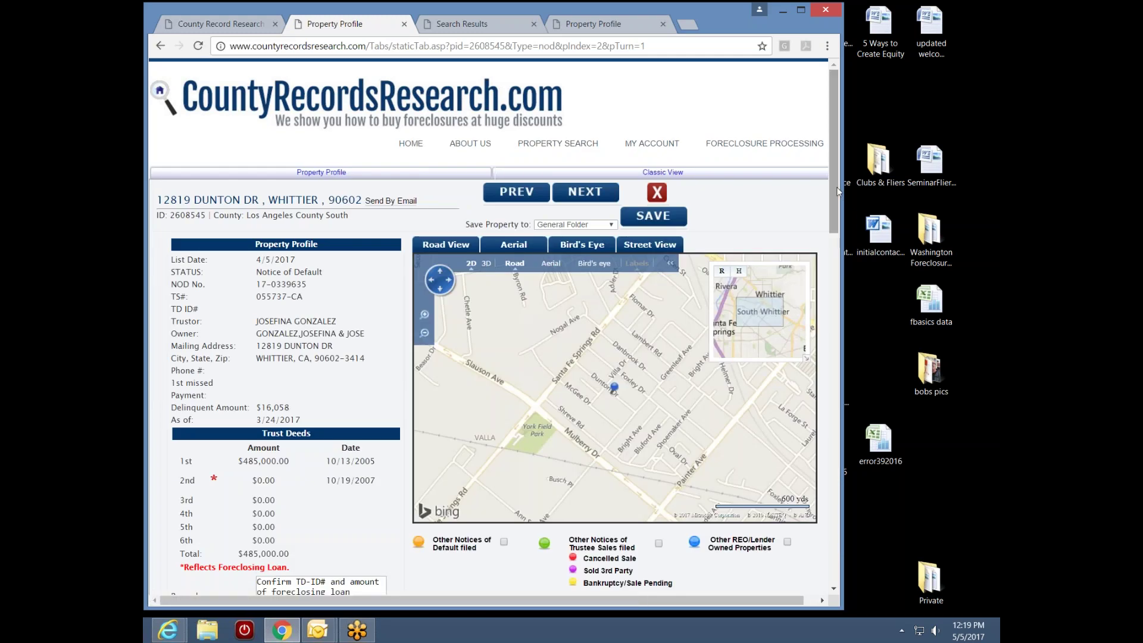
pyautogui.scroll(-2, 824, 212)
pyautogui.scroll(2, 813, 248)
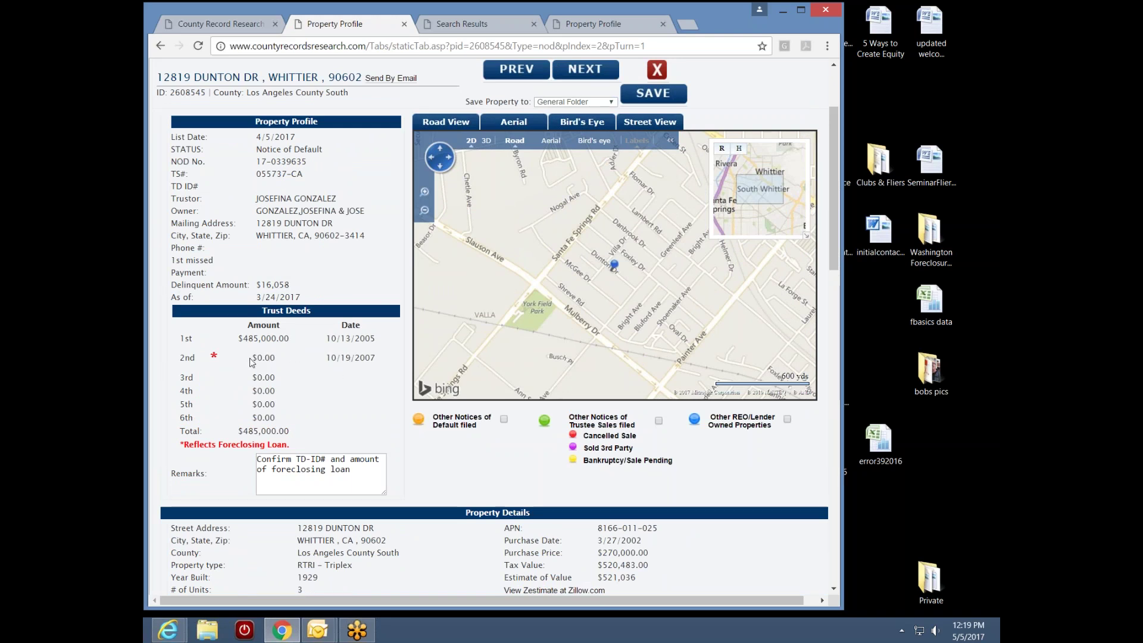
# - Open the Dunton Dr record added 5/16/2013, review its trust deeds and amount owed to the lender, and return to the record list
pyautogui.click(159, 47)
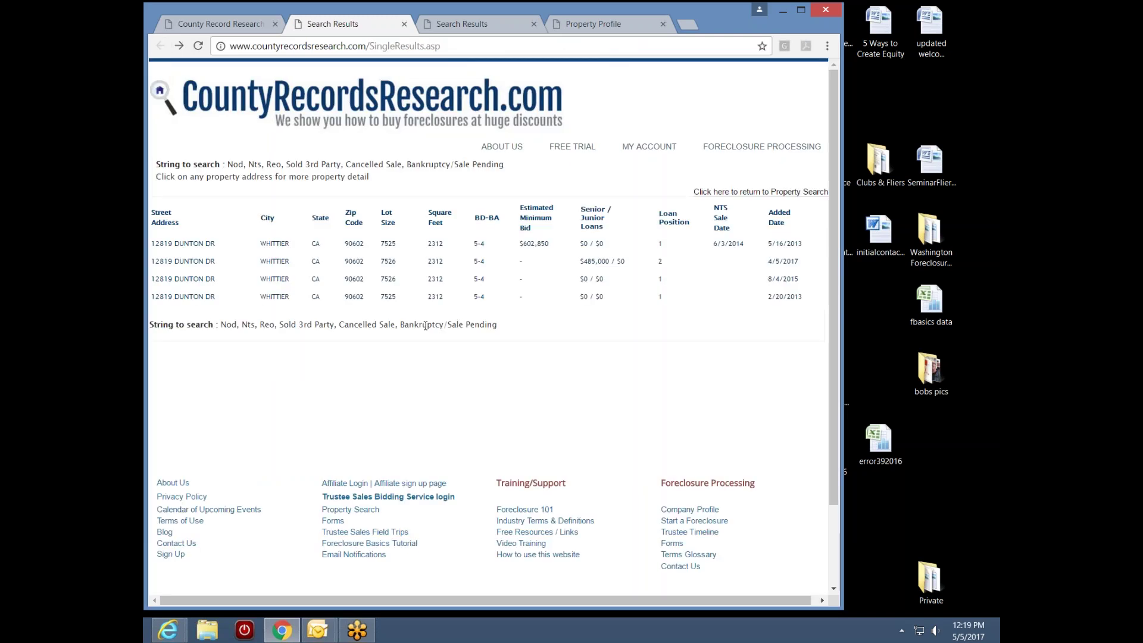
pyautogui.click(183, 244)
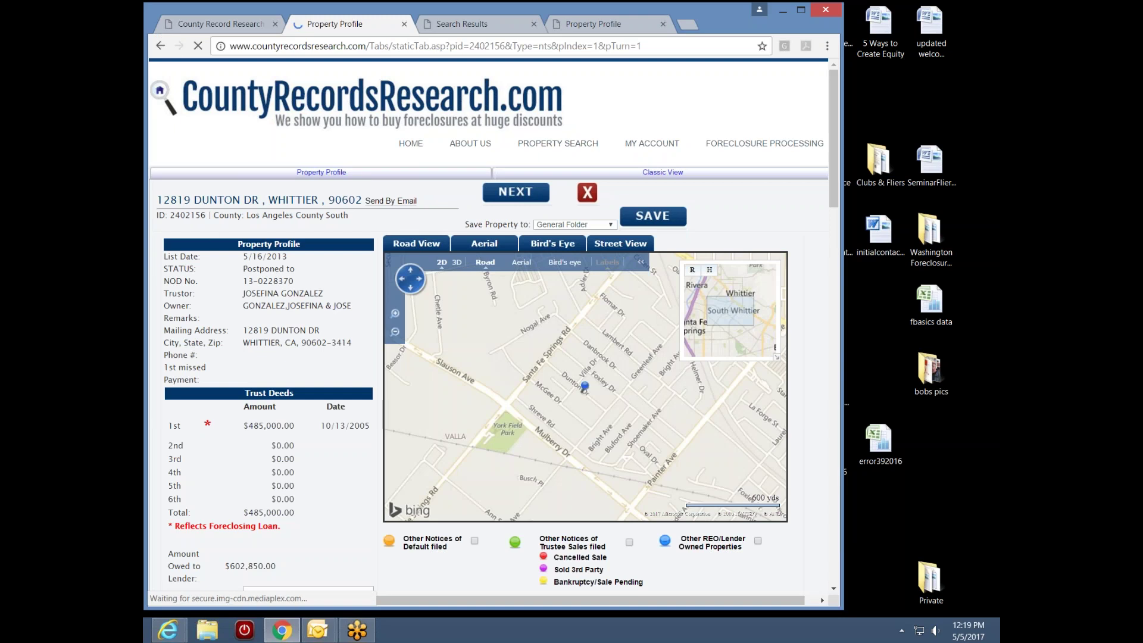
pyautogui.moveTo(834, 183); pyautogui.dragTo(827, 233)
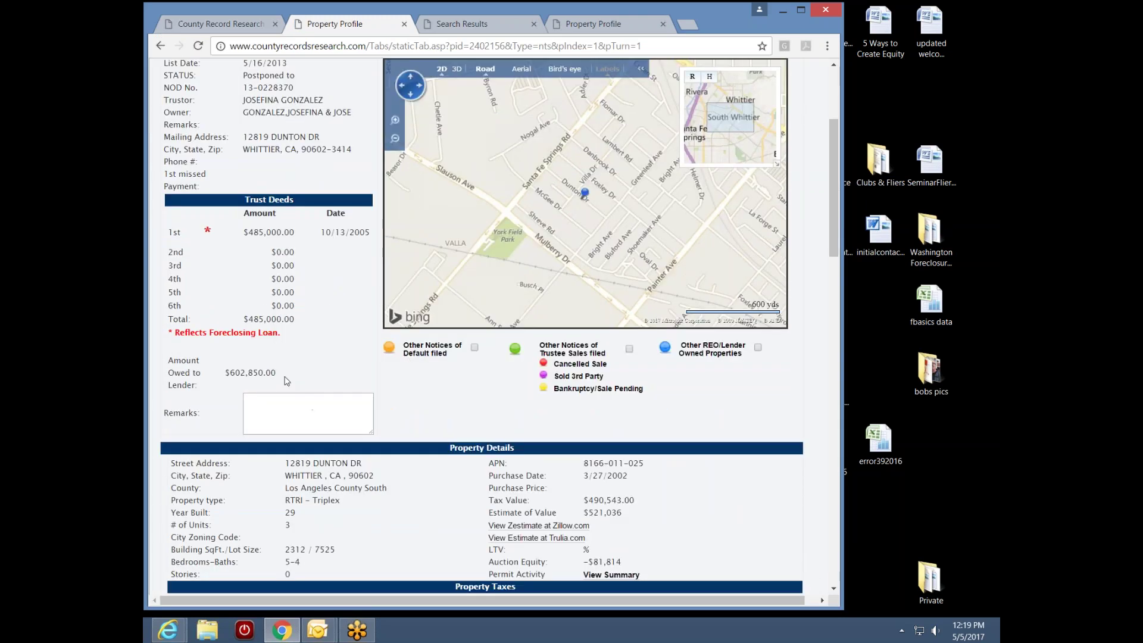
pyautogui.moveTo(836, 268)
pyautogui.mouseDown()
pyautogui.moveTo(834, 320)
pyautogui.moveTo(834, 246)
pyautogui.mouseUp()
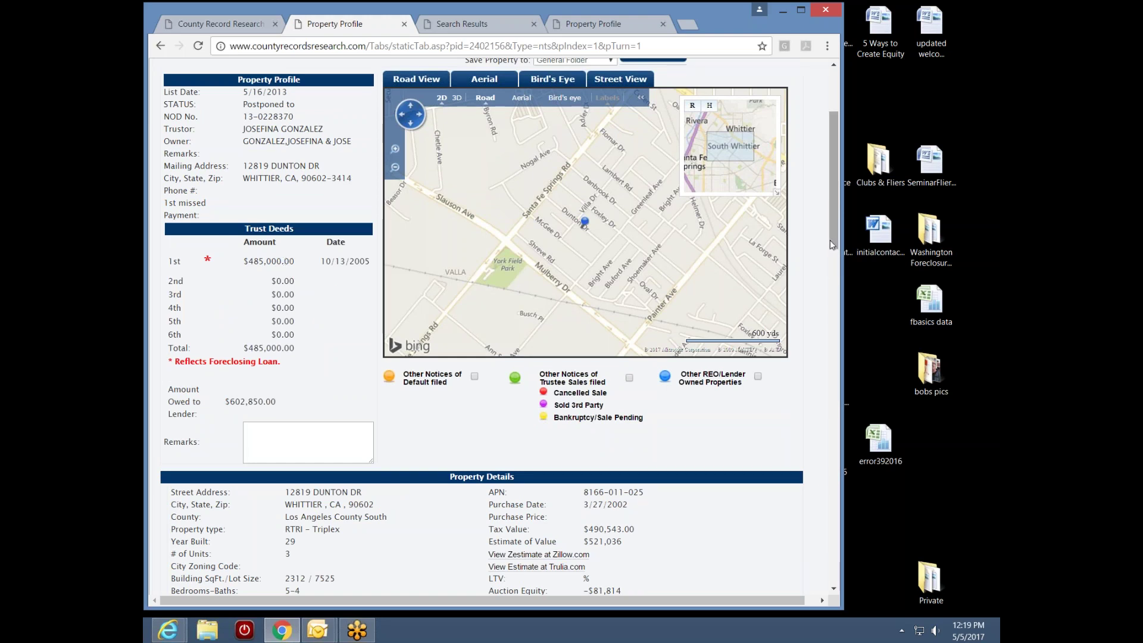
pyautogui.moveTo(832, 239); pyautogui.dragTo(846, 201)
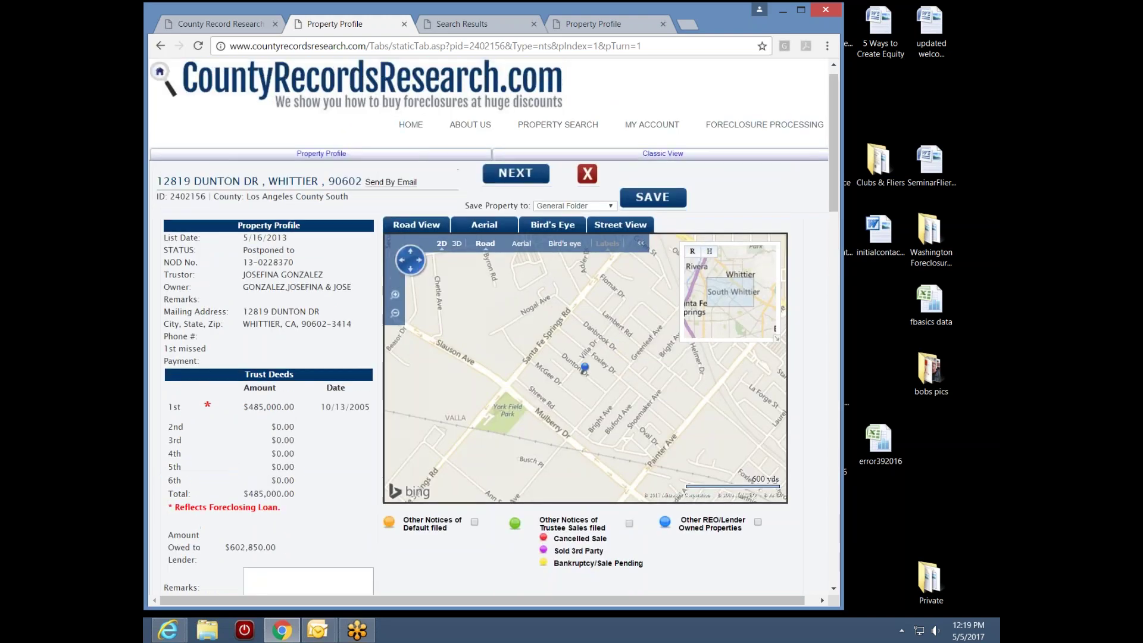
pyautogui.click(159, 46)
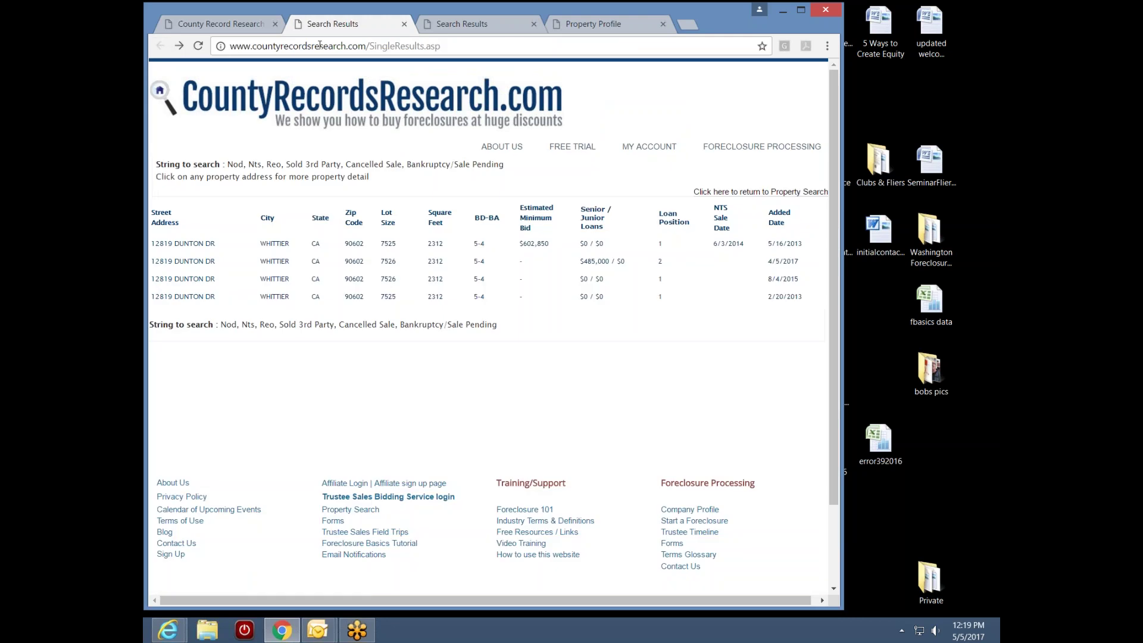
# - Close the parcel search results and review the delinquent amount, trust deeds and property details in the original Dunton Dr profile
pyautogui.click(404, 24)
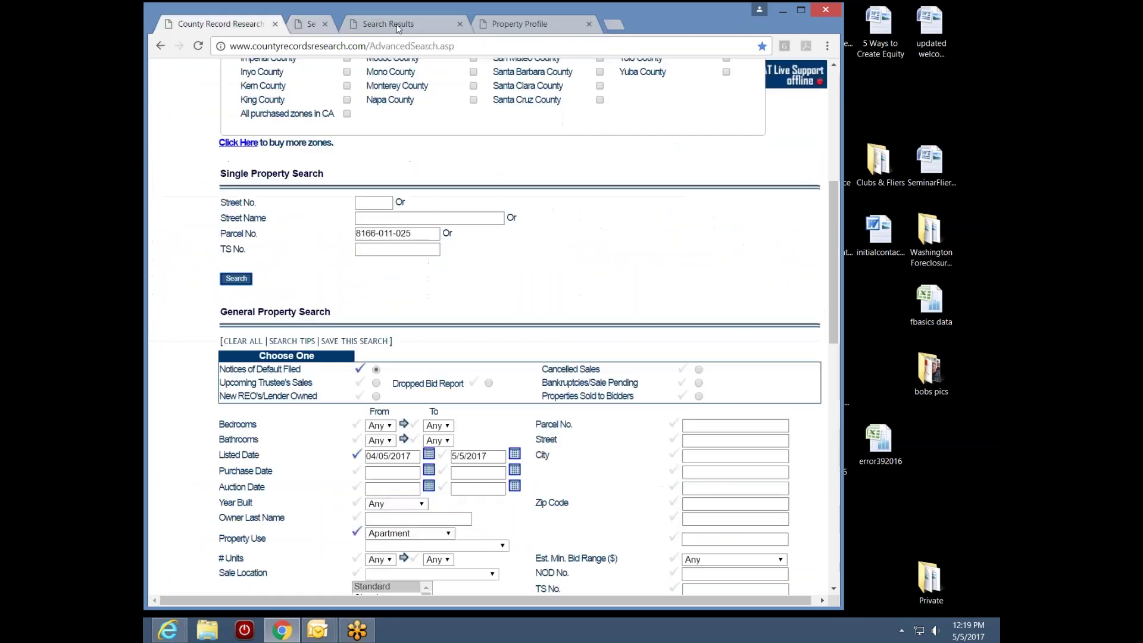
pyautogui.click(502, 20)
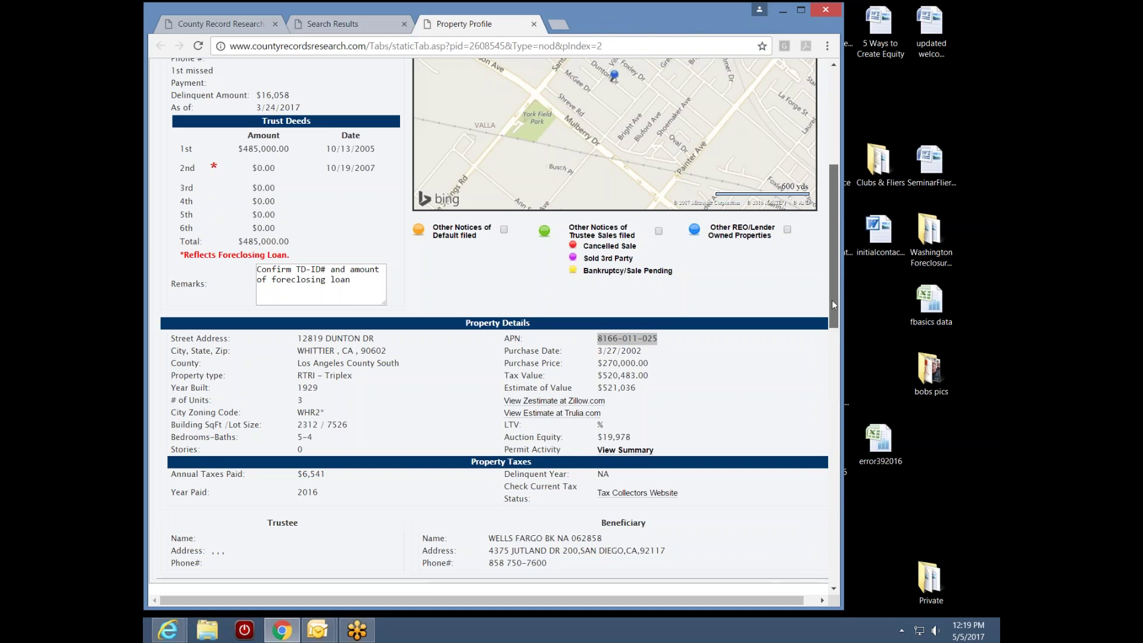
pyautogui.moveTo(834, 301); pyautogui.dragTo(834, 255)
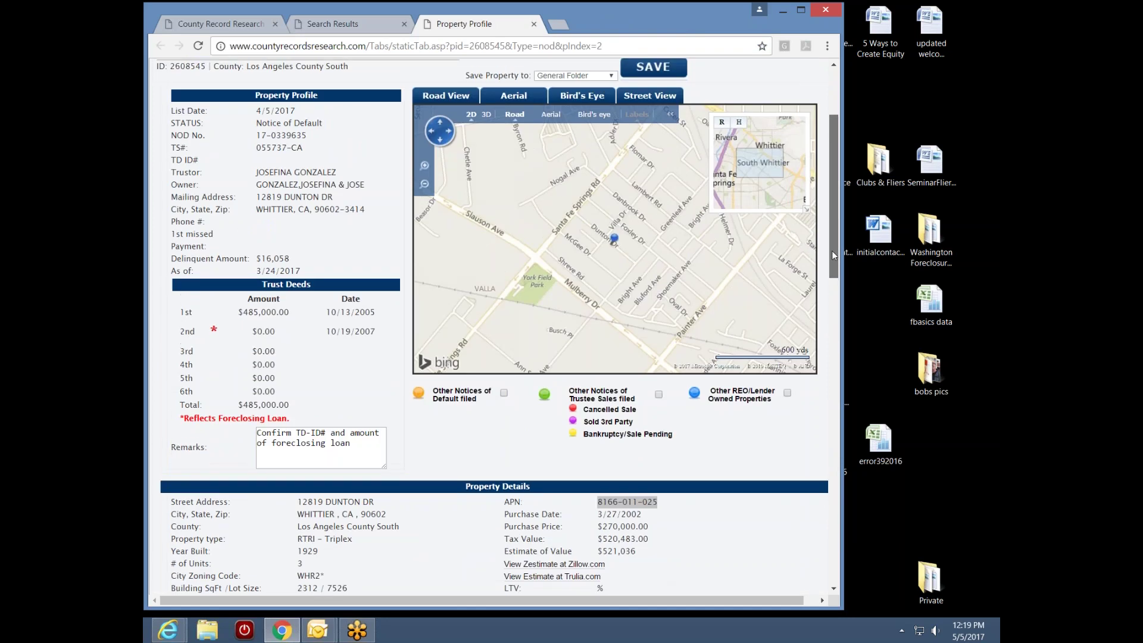
pyautogui.moveTo(831, 251); pyautogui.dragTo(831, 254)
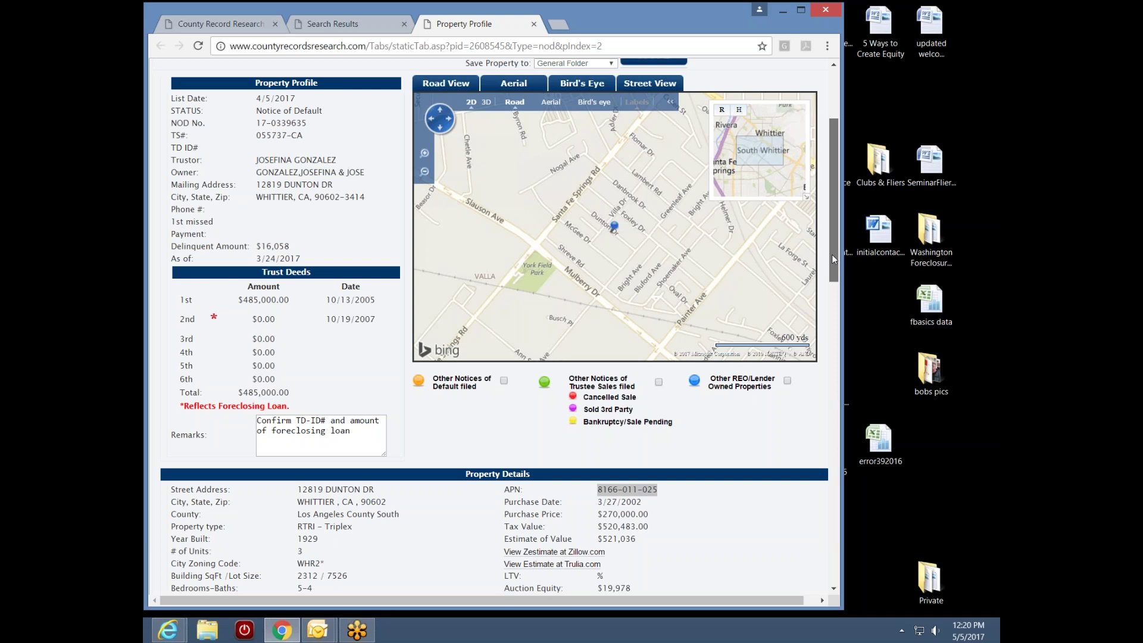
pyautogui.moveTo(831, 255); pyautogui.dragTo(822, 285)
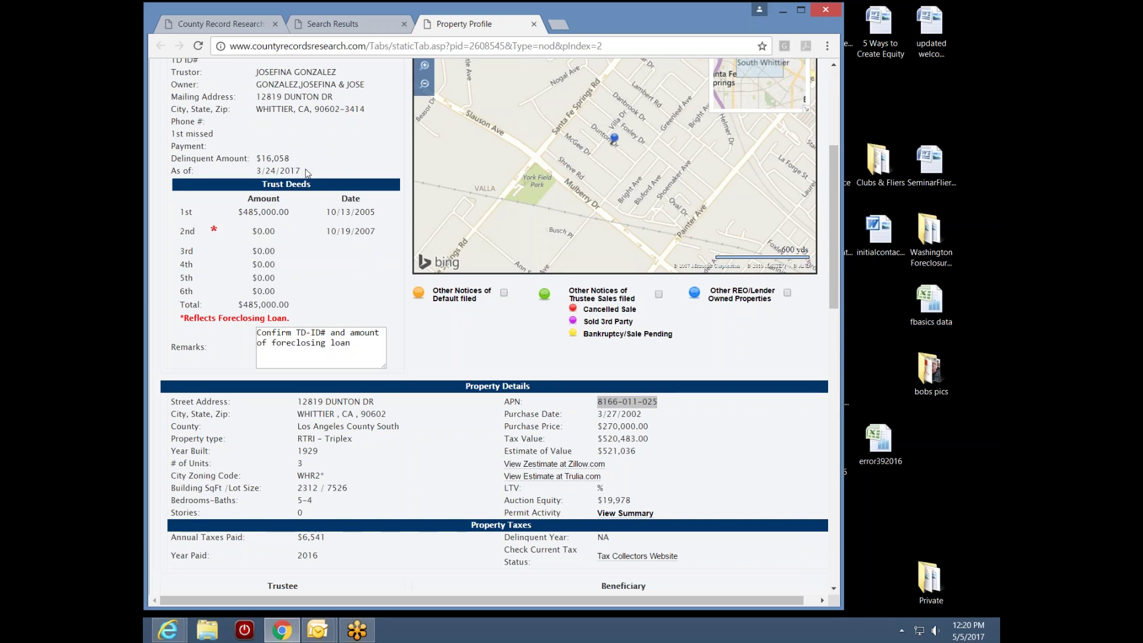
pyautogui.click(305, 164)
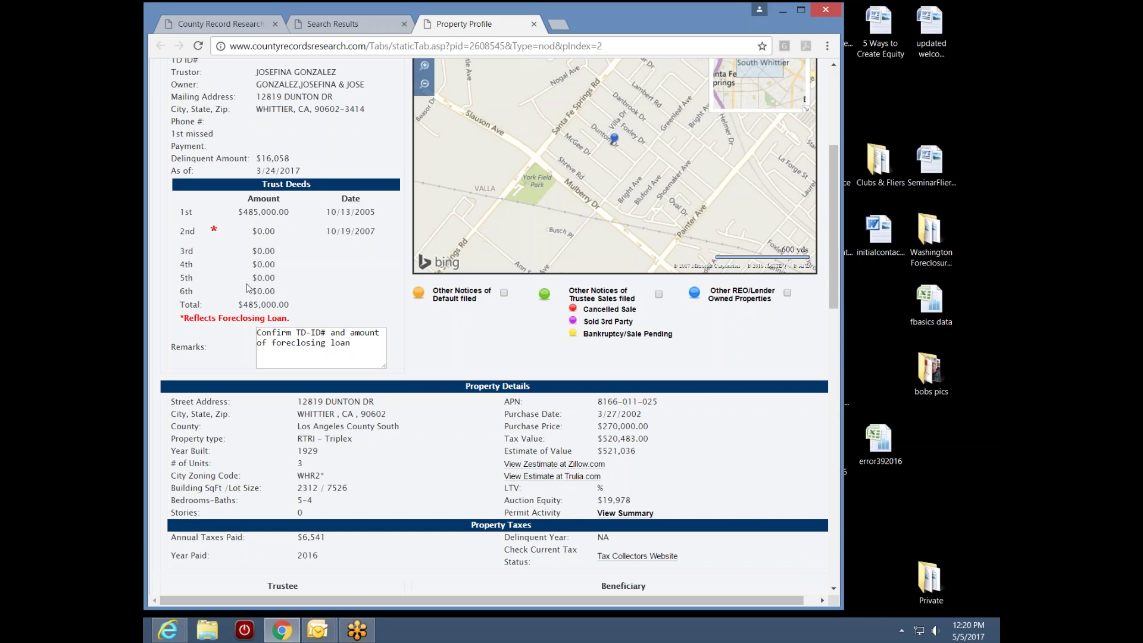
# - Check the property's Zestimate on Zillow, close that page, and highlight the profile's Estimate of Value for comparison
pyautogui.scroll(-2, 701, 371)
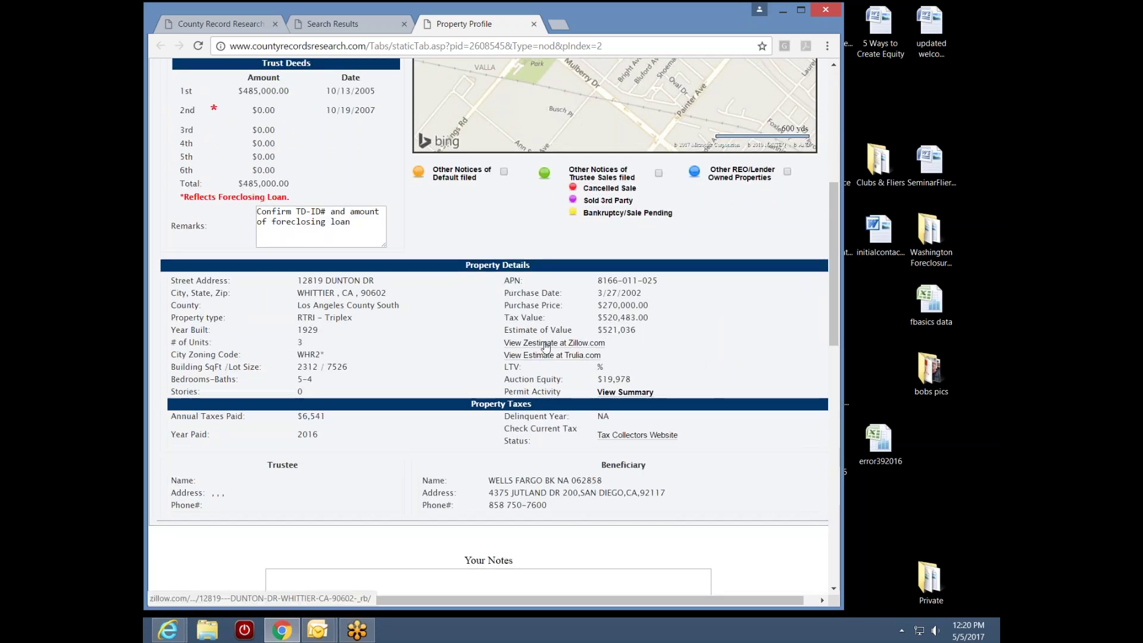
pyautogui.click(536, 344)
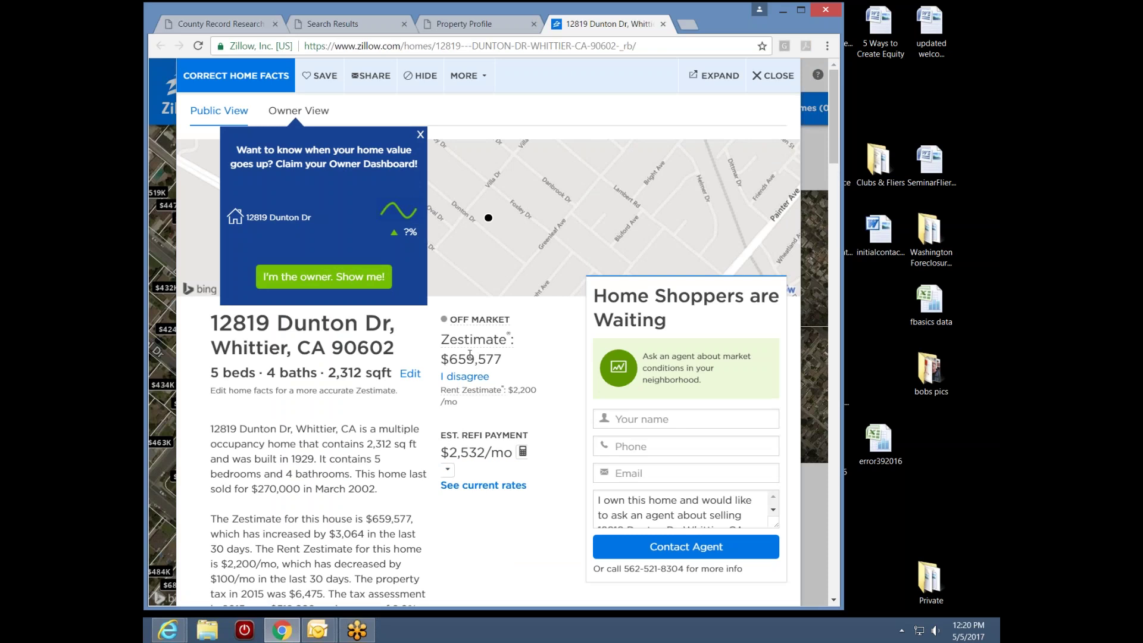
pyautogui.click(662, 23)
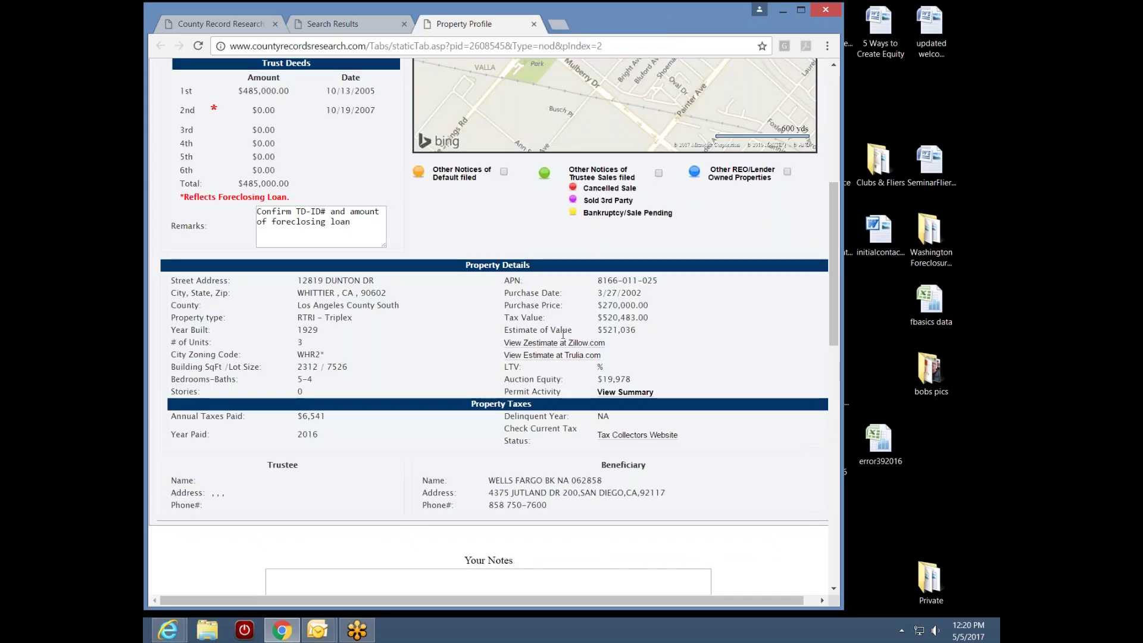
pyautogui.moveTo(638, 331); pyautogui.dragTo(596, 331)
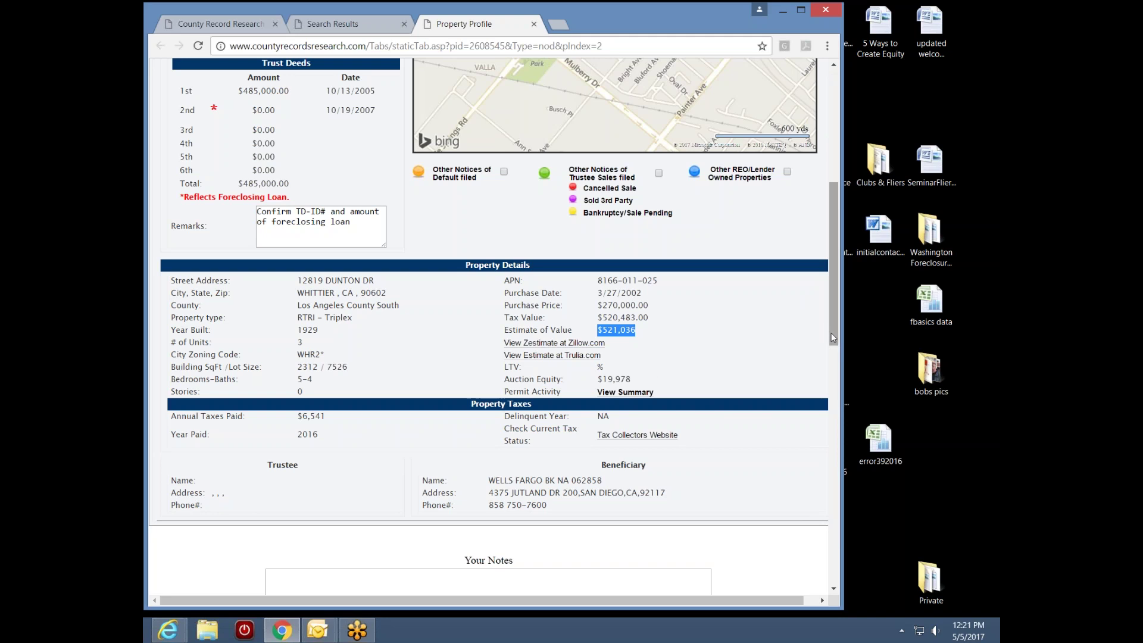
# - Zoom the property map in on the Dunton Dr marker until it shows close-up bird's-eye imagery
pyautogui.moveTo(837, 327); pyautogui.dragTo(840, 250)
pyautogui.scroll(4, 619, 363)
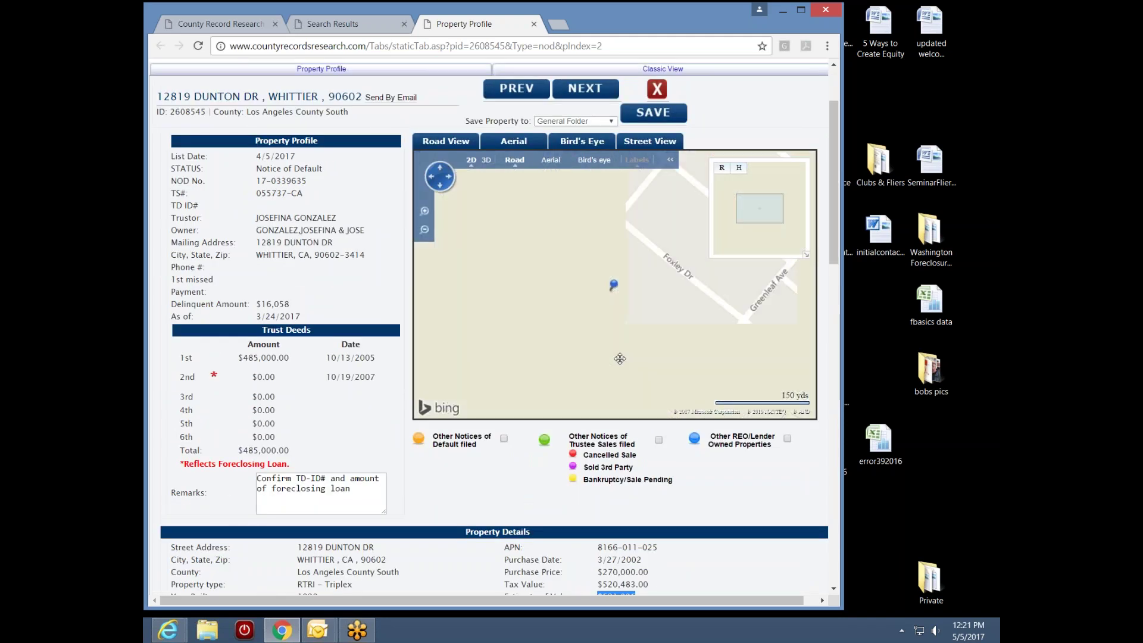
pyautogui.scroll(1, 596, 333)
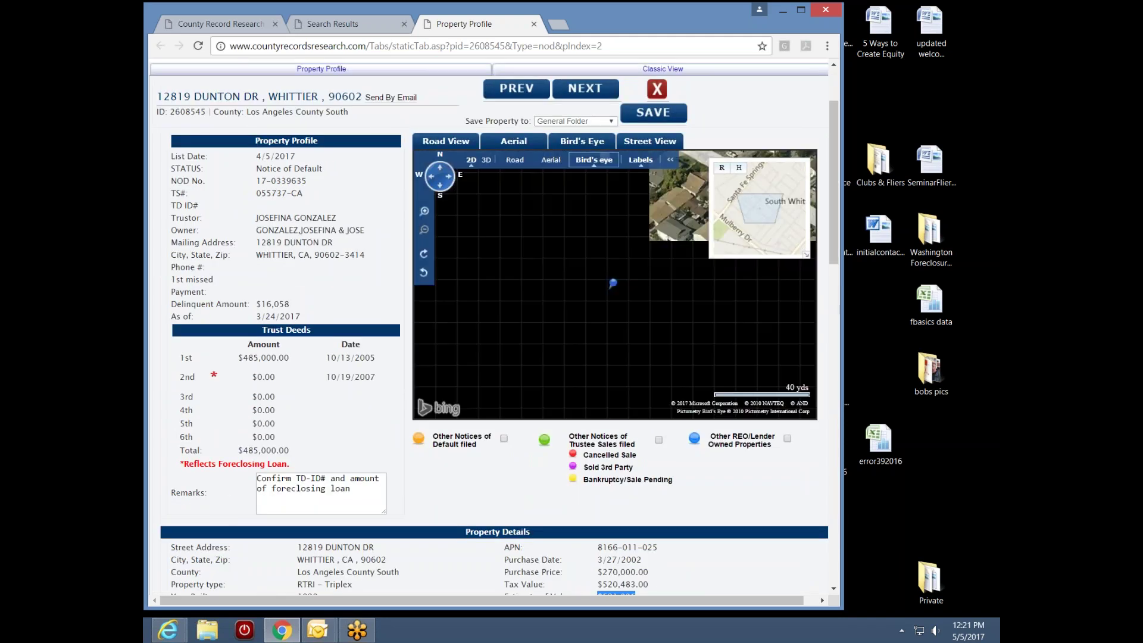
pyautogui.scroll(1, 580, 304)
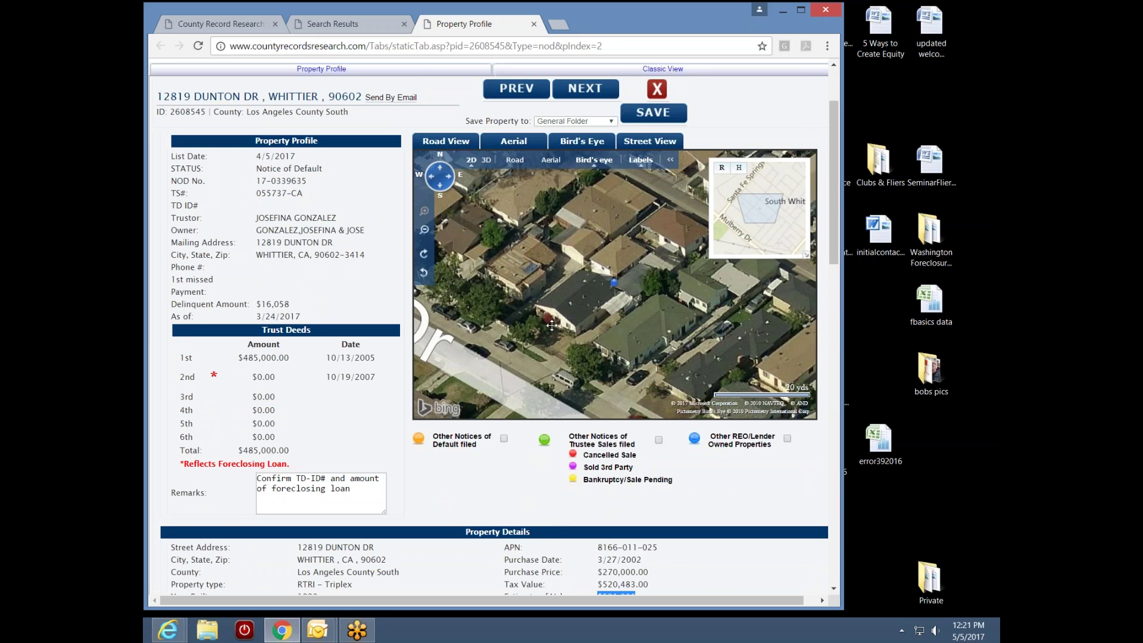
# - Rotate the bird's-eye view through all four directions back to north, then zoom out to inspect the surrounding neighborhood
pyautogui.click(417, 254)
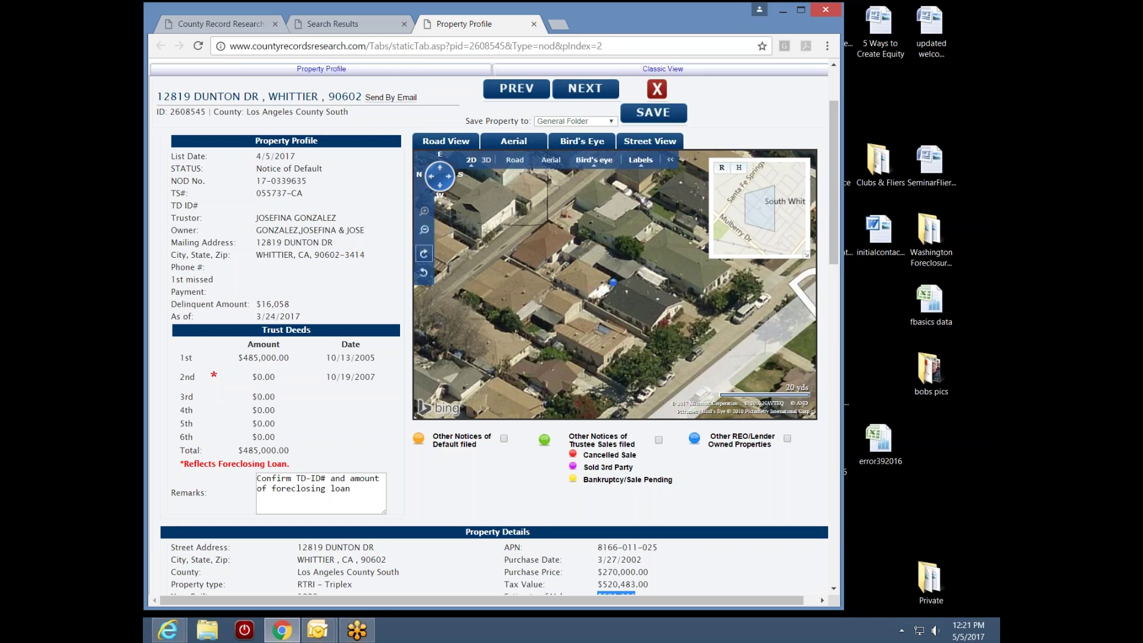
pyautogui.click(424, 254)
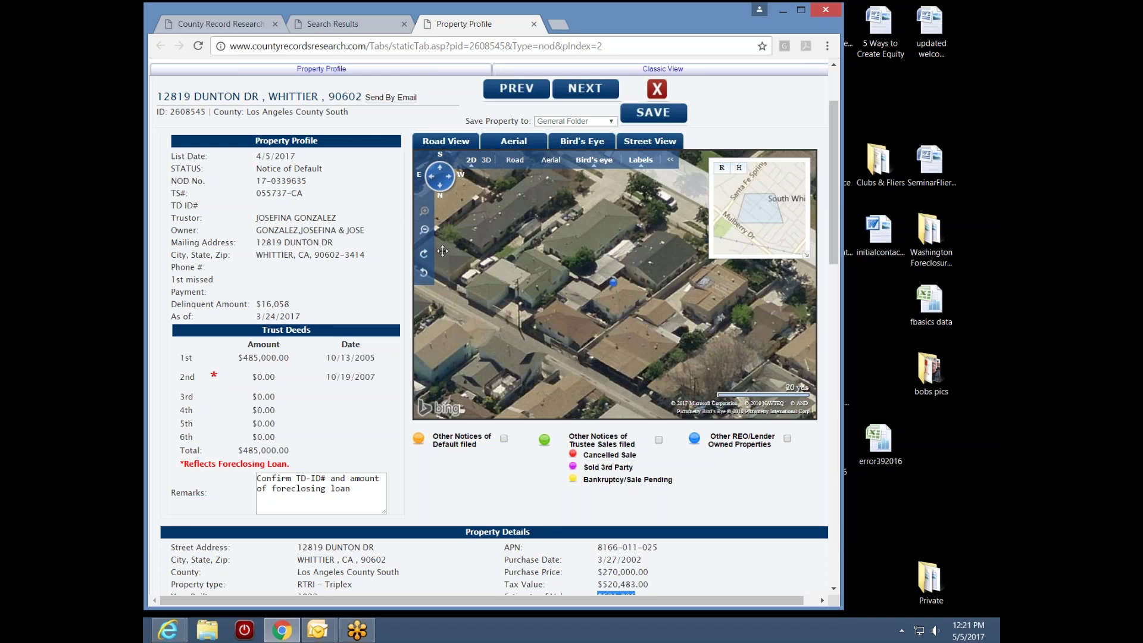
pyautogui.click(424, 253)
pyautogui.click(424, 253)
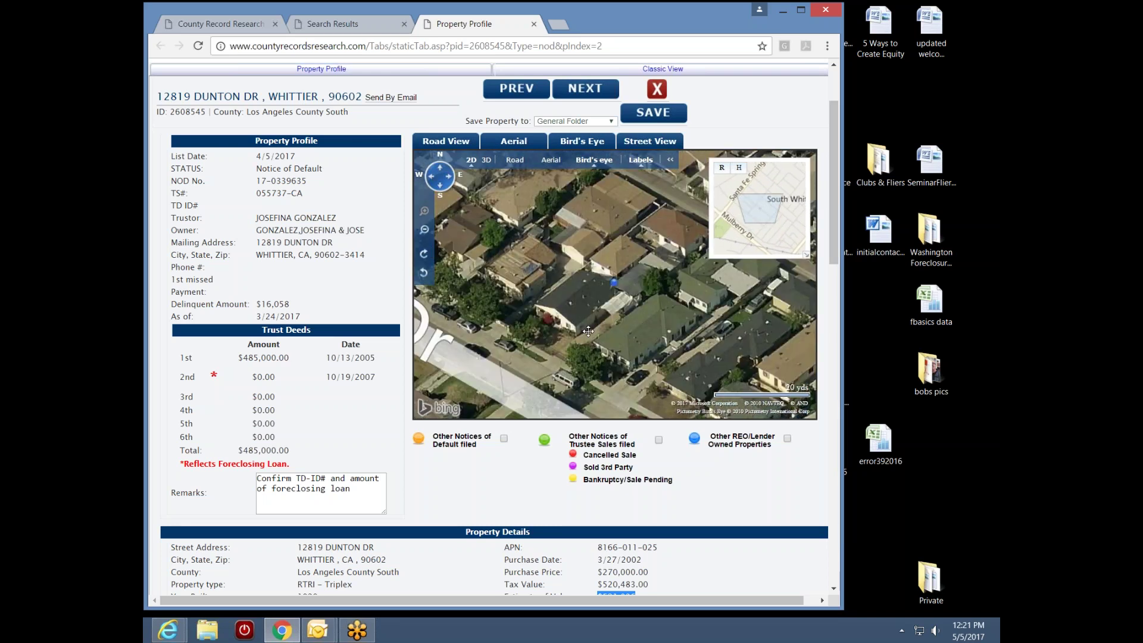
pyautogui.scroll(-1, 606, 344)
pyautogui.moveTo(628, 326); pyautogui.dragTo(595, 365)
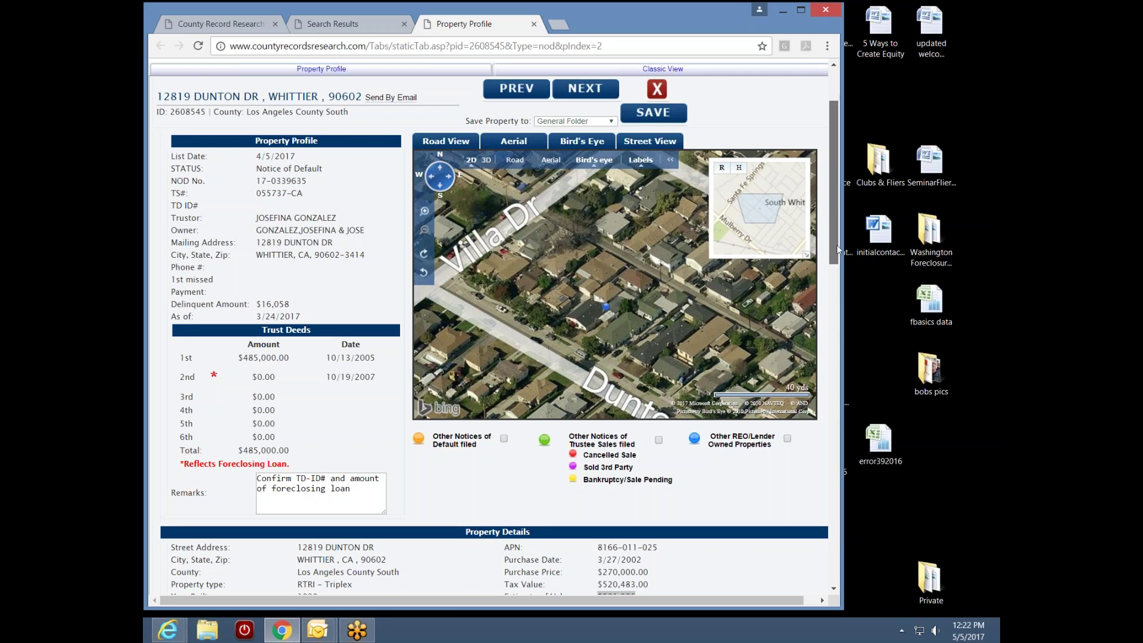
# - Recheck the Zillow Zestimate from the profile's property details and close the Zillow page
pyautogui.moveTo(835, 246); pyautogui.dragTo(834, 283)
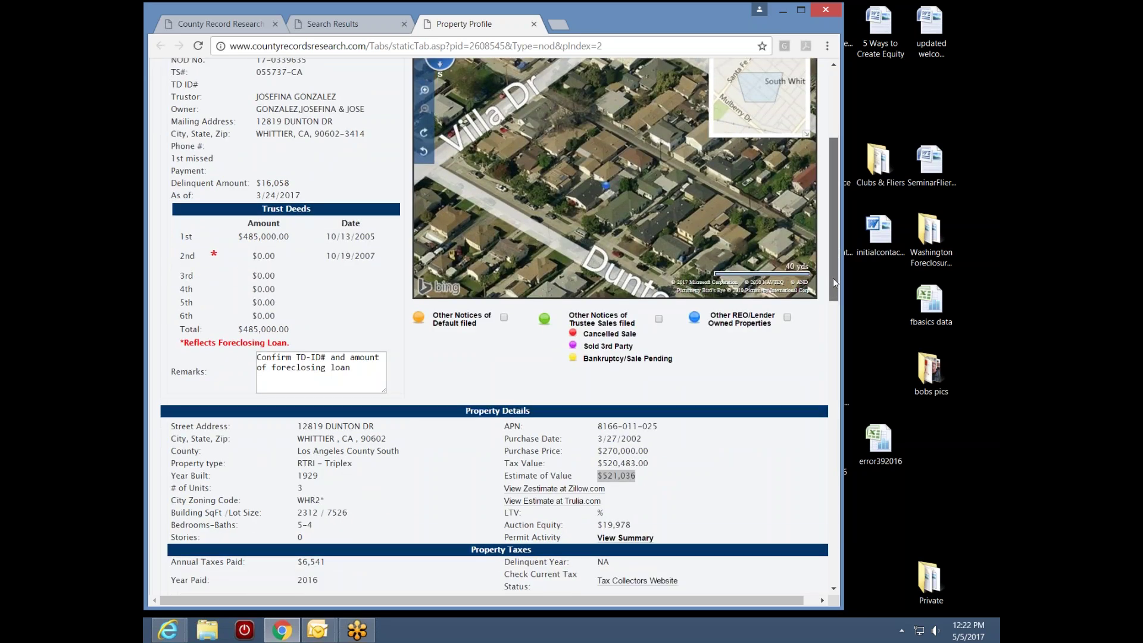
pyautogui.scroll(-1, 833, 280)
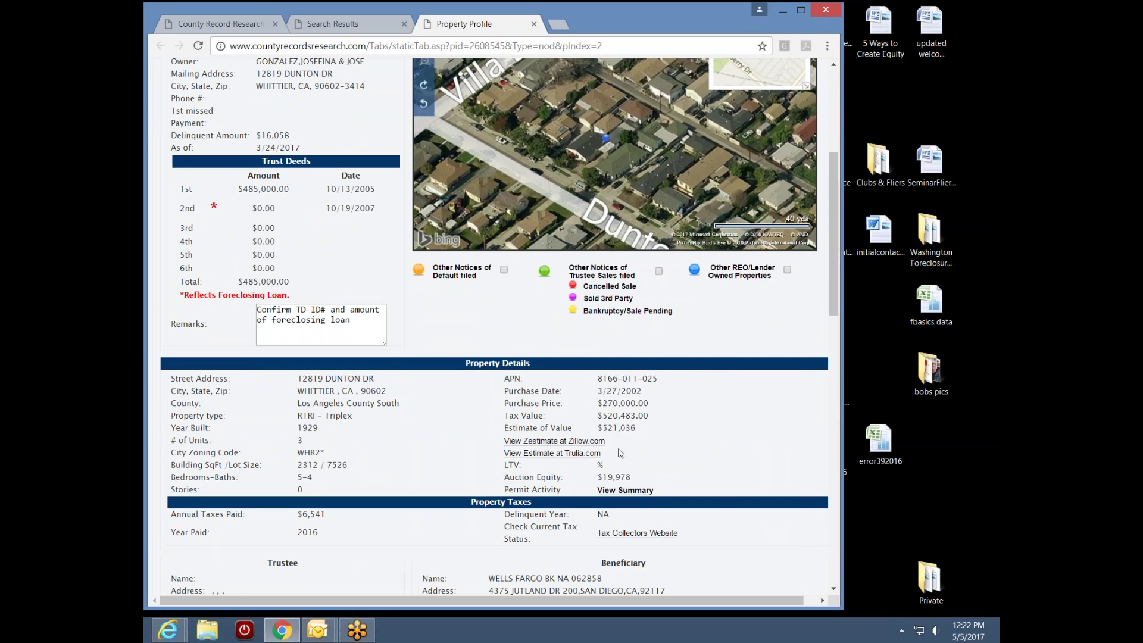
pyautogui.click(591, 442)
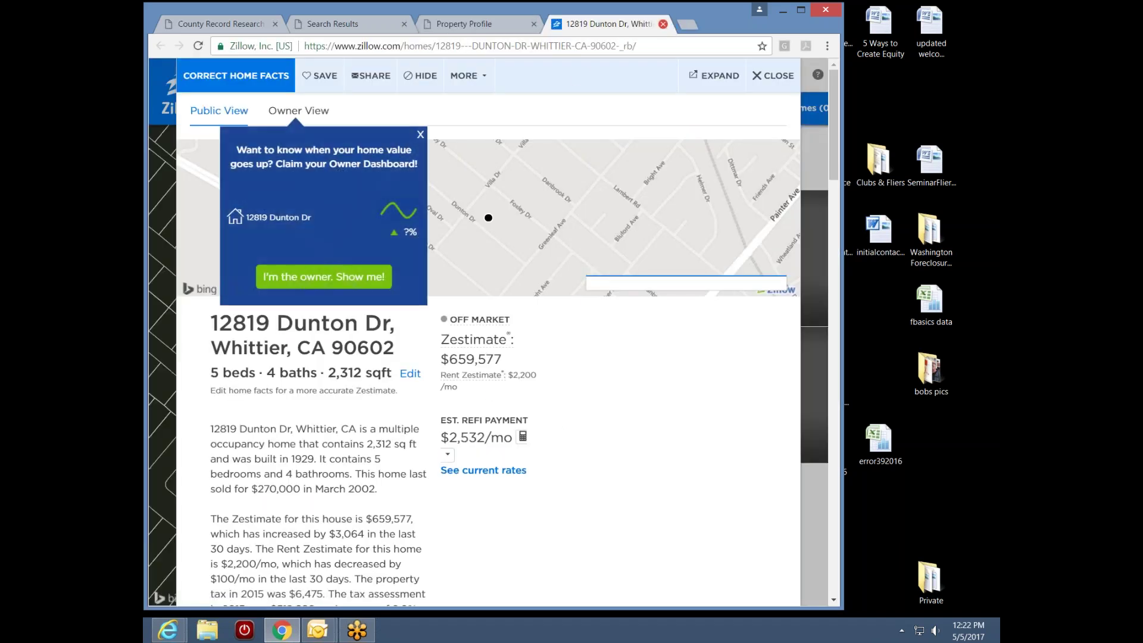
pyautogui.click(663, 23)
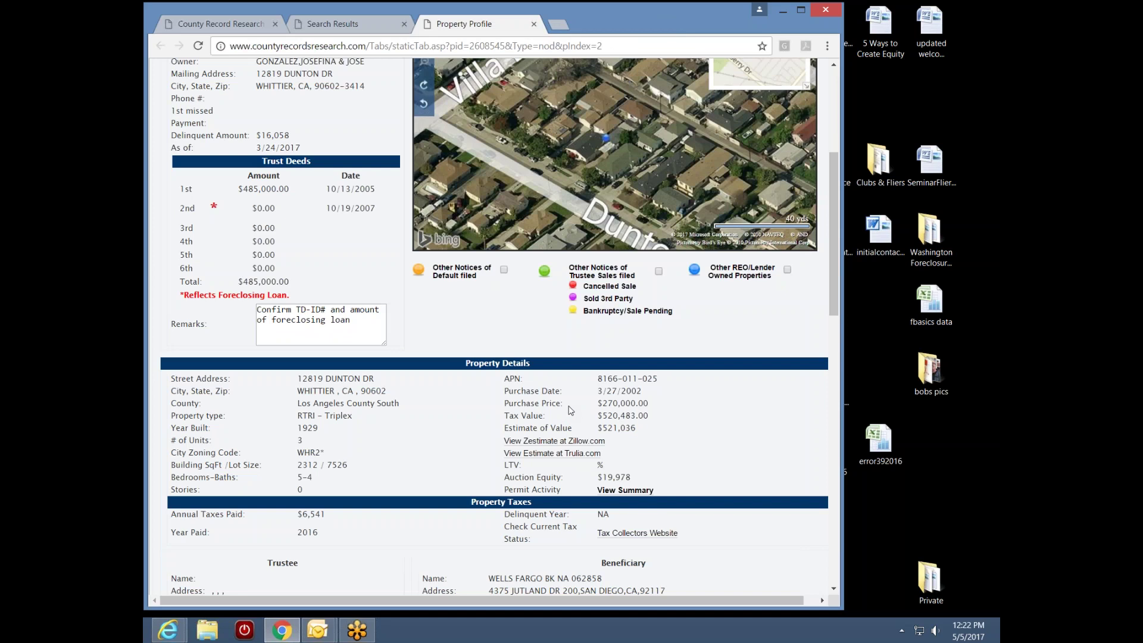